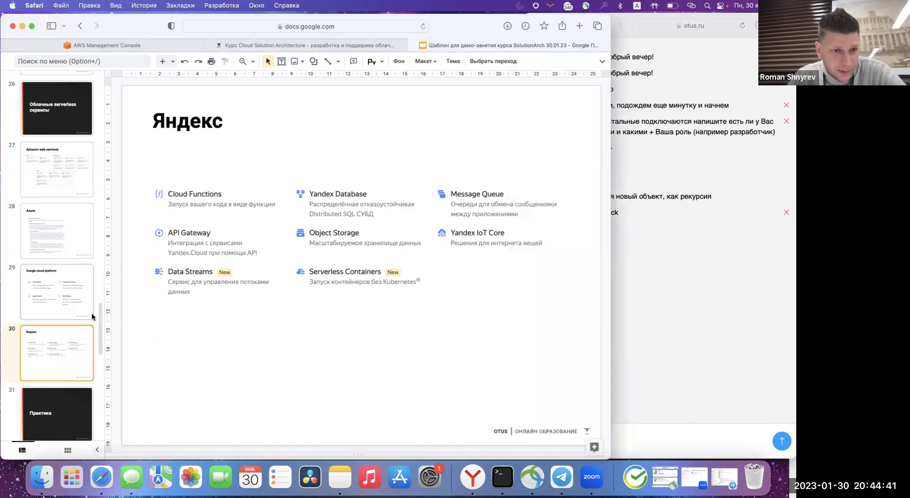
# Check the webinar chat, and show the "Практика" slide of the presentation.
pyautogui.click(632, 303)
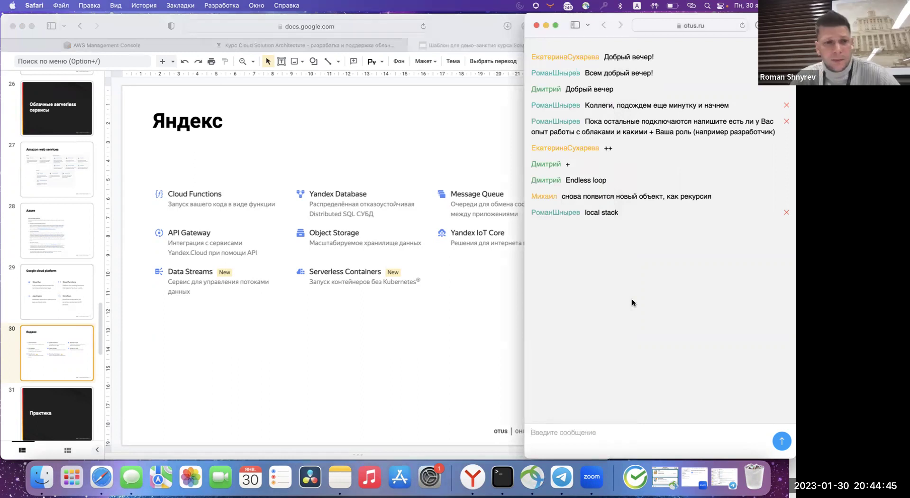
pyautogui.click(244, 353)
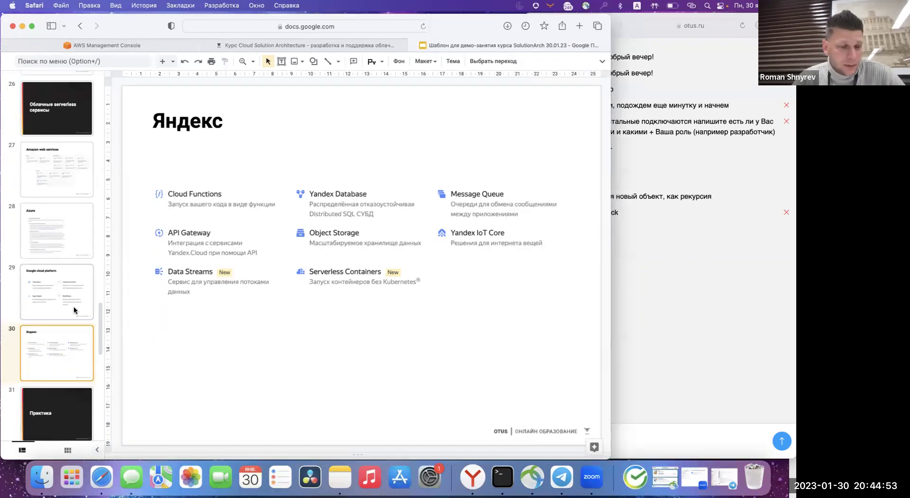
pyautogui.scroll(-3, 73, 308)
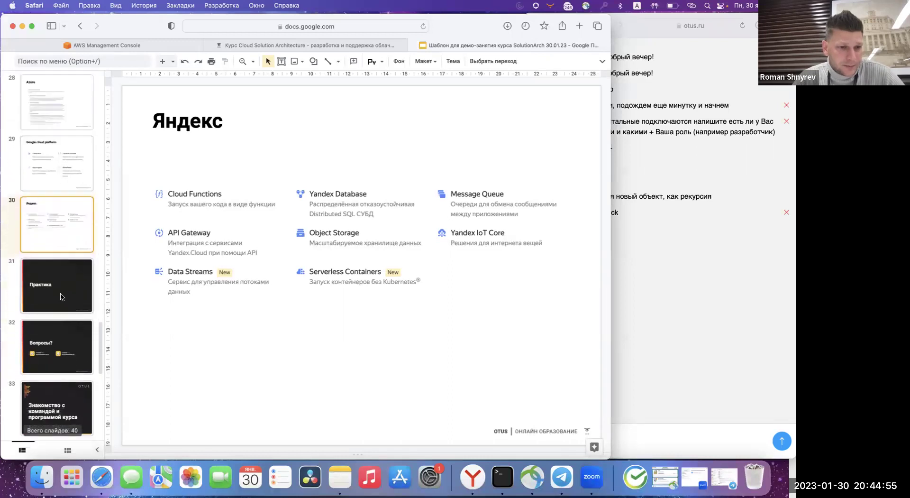
pyautogui.click(63, 297)
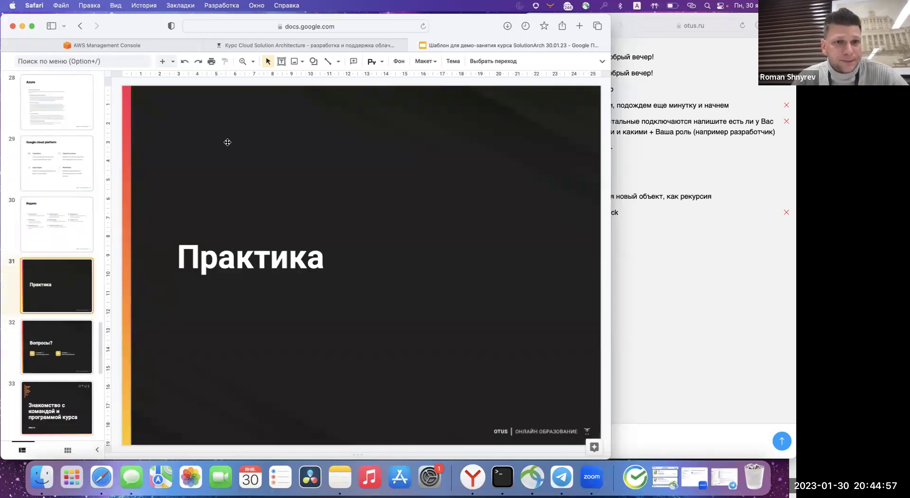
# Switch to the AWS console, open the Lambda service and start creating a new function.
pyautogui.click(137, 46)
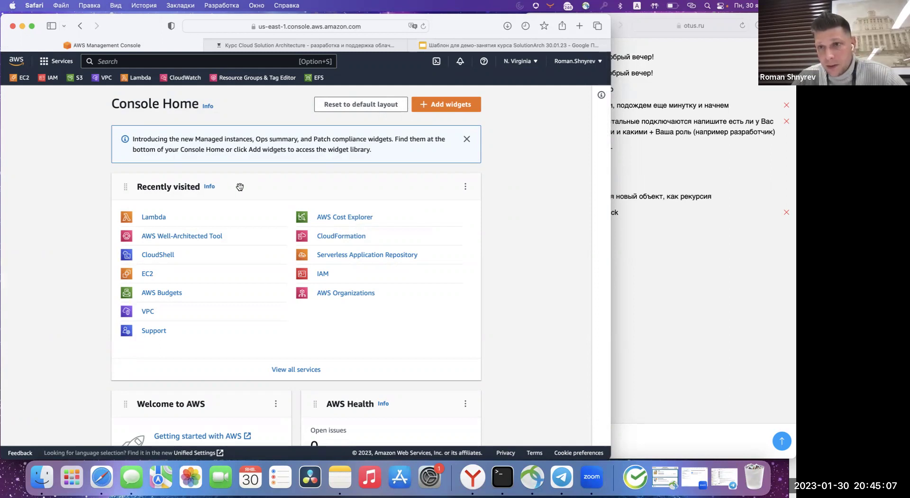
pyautogui.click(155, 217)
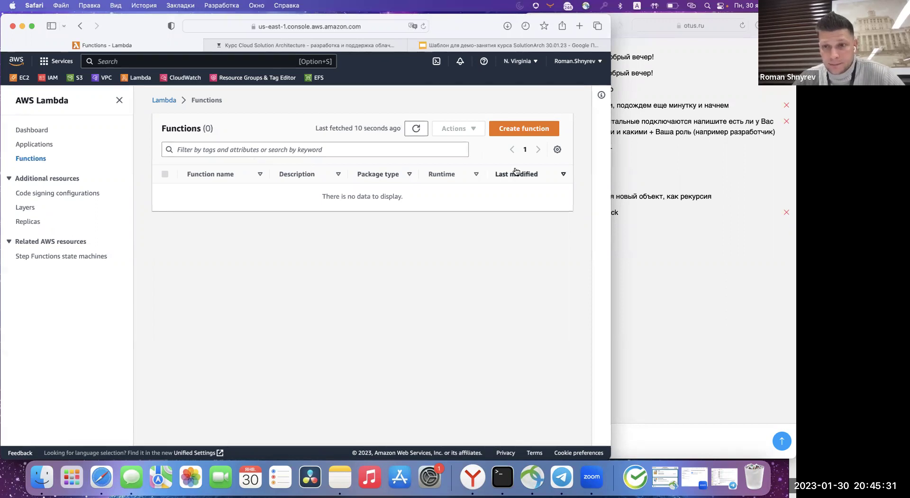
pyautogui.click(518, 130)
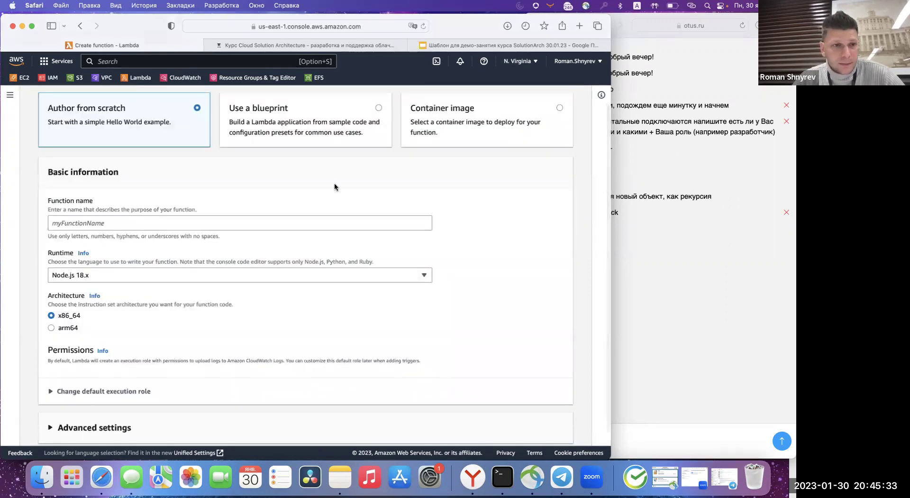
# Review the Create function page with the Author from scratch option, from the creation methods through runtime, architecture and permissions.
pyautogui.scroll(2, 231, 180)
pyautogui.scroll(2, 231, 182)
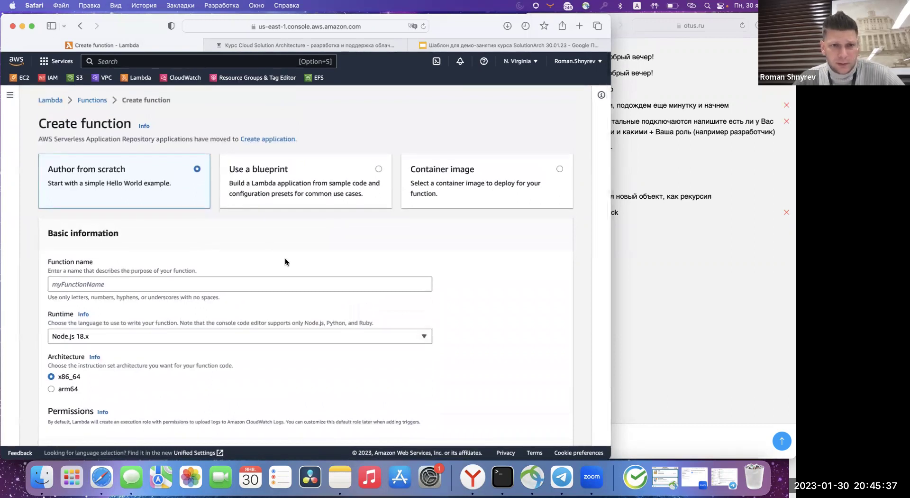
pyautogui.scroll(-4, 285, 261)
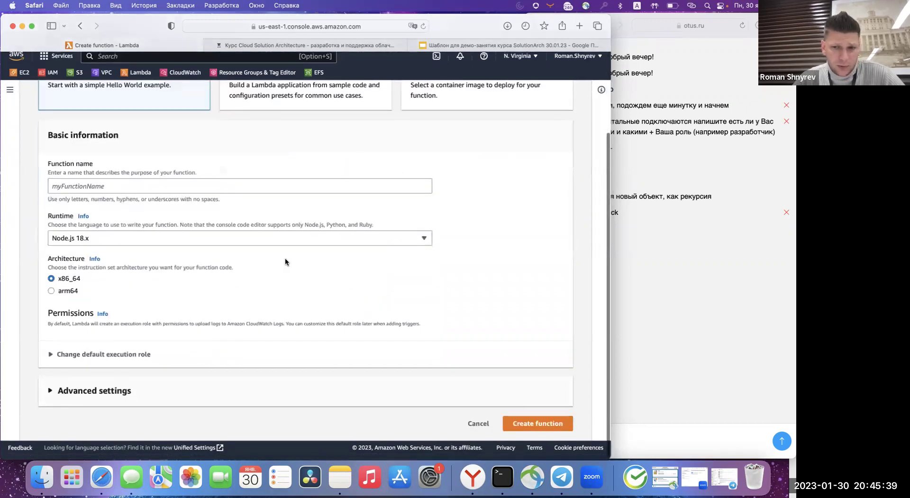
pyautogui.scroll(4, 284, 251)
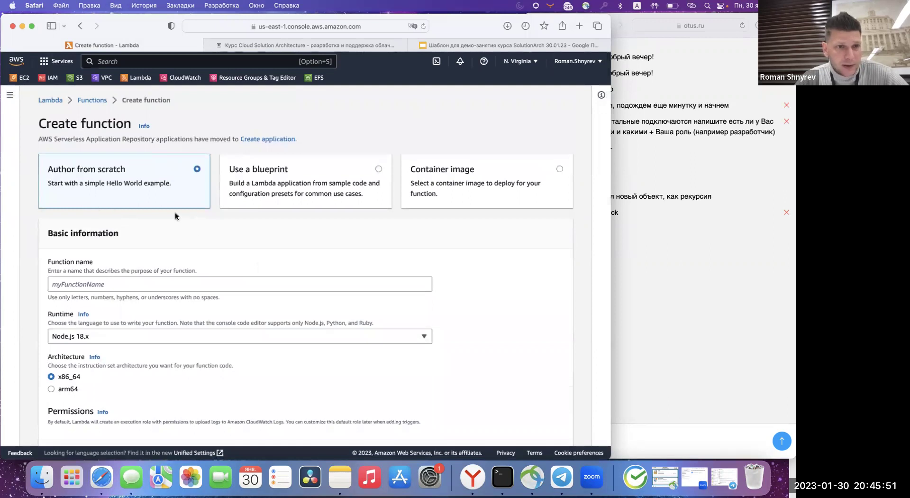
pyautogui.scroll(-1, 234, 260)
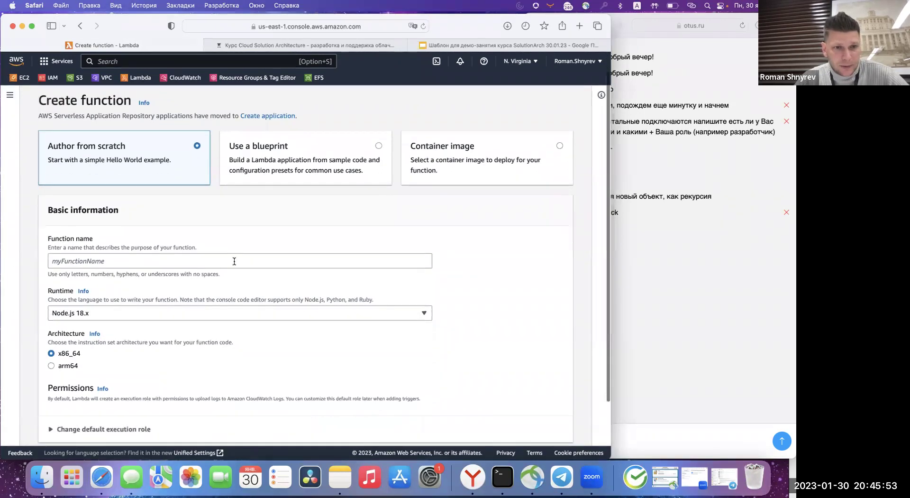
pyautogui.scroll(-1, 235, 261)
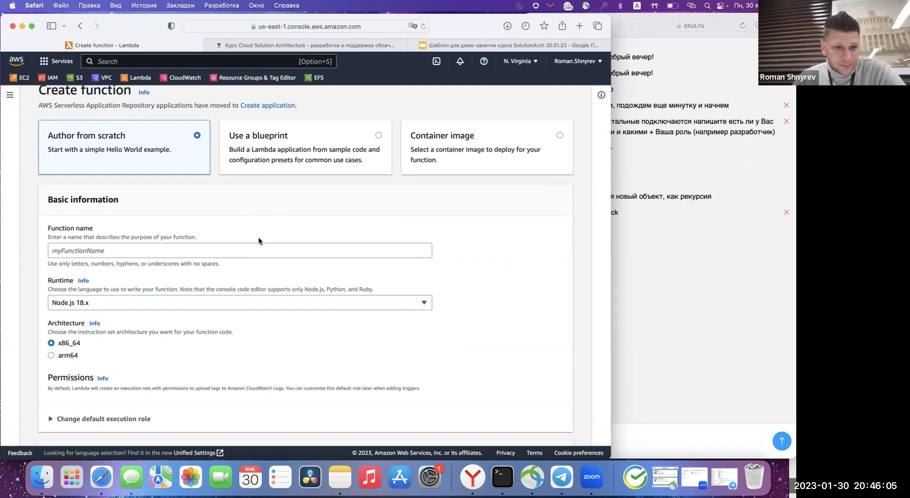
pyautogui.scroll(2, 204, 184)
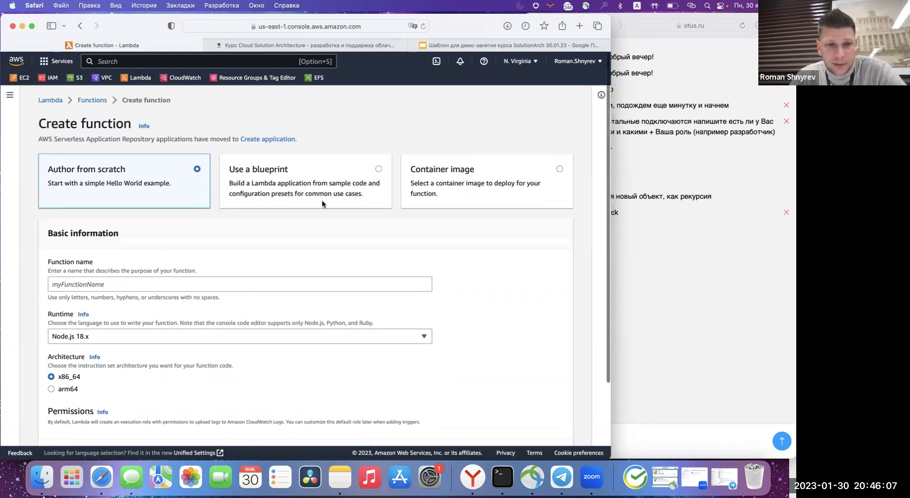
# Choose Use a blueprint as the creation method and review its blueprint, function name and execution role settings.
pyautogui.click(379, 169)
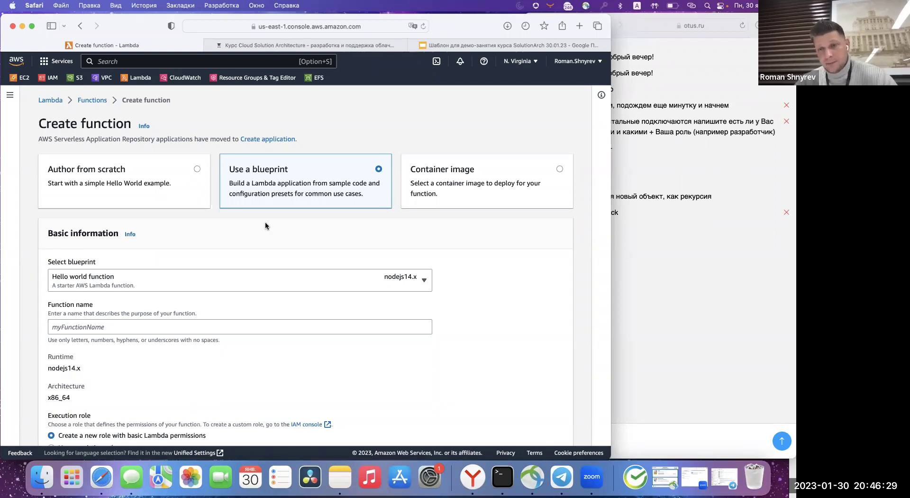
pyautogui.scroll(-10, 281, 247)
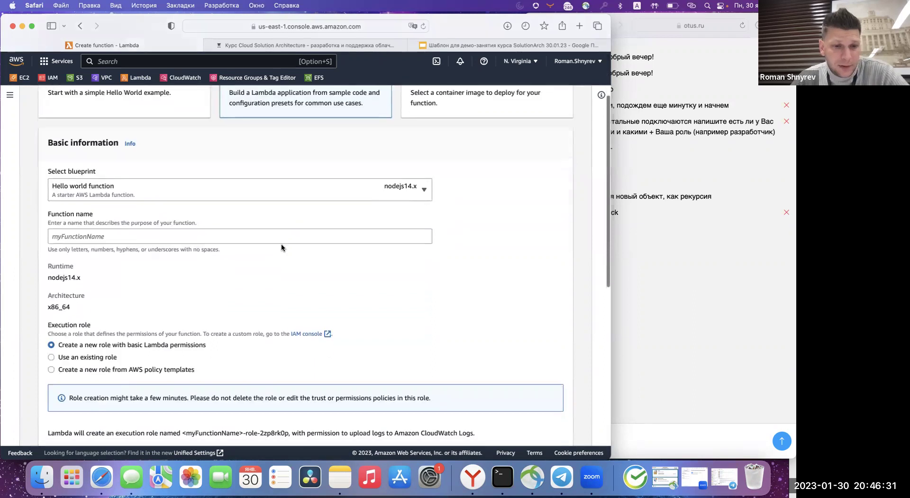
pyautogui.scroll(-5, 282, 248)
pyautogui.scroll(9, 282, 247)
pyautogui.scroll(3, 281, 244)
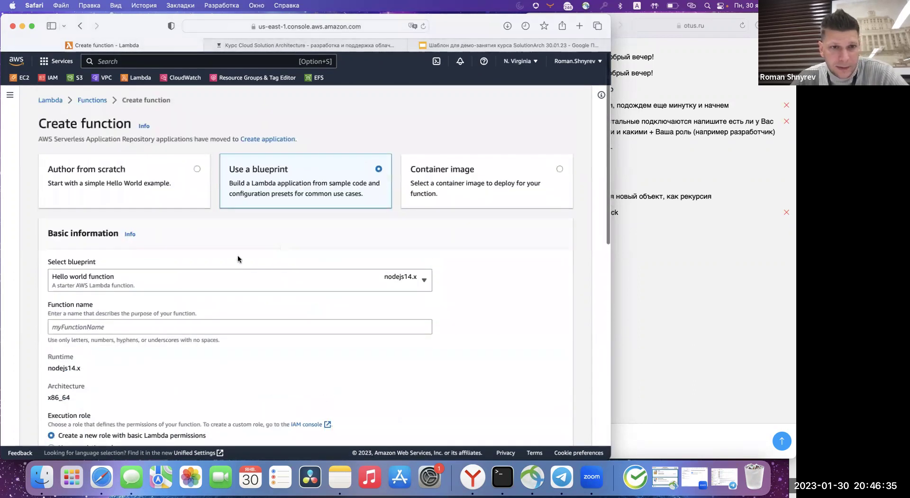
pyautogui.scroll(-2, 240, 259)
pyautogui.scroll(-2, 264, 216)
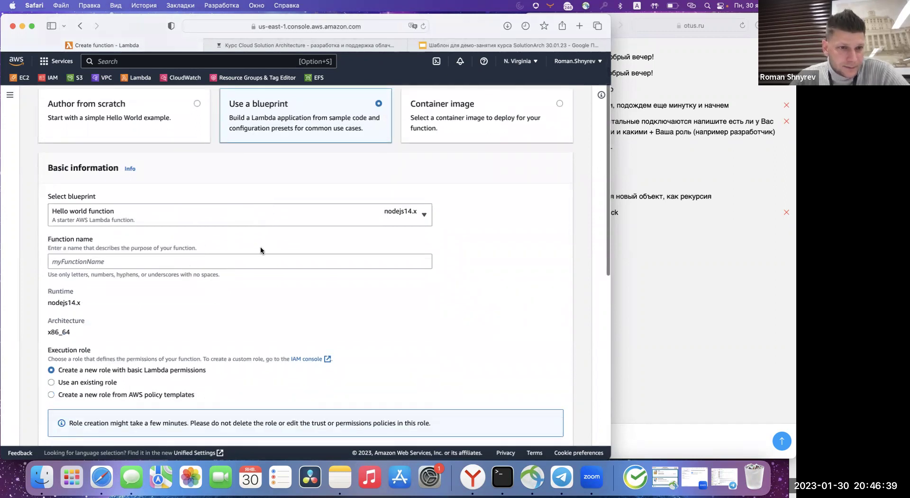
# Browse the available Lambda blueprints from the Get started group through IT automation, keeping the Hello world function blueprint.
pyautogui.click(422, 219)
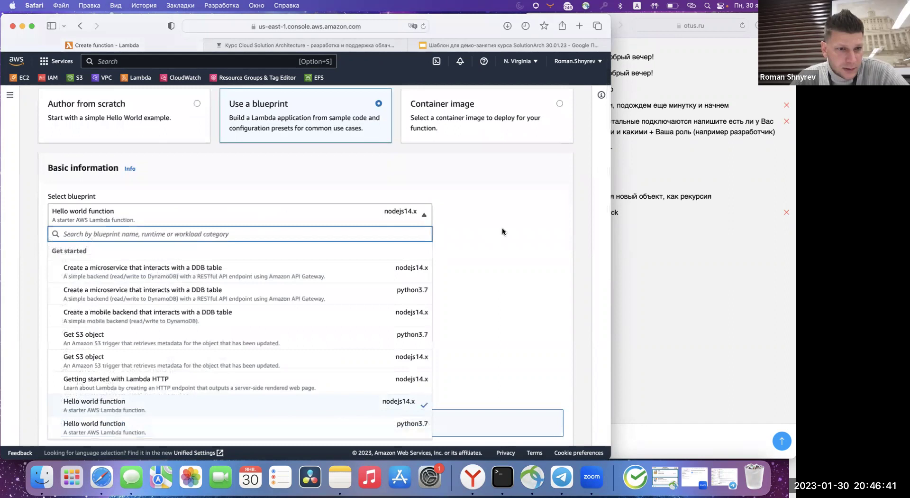
pyautogui.scroll(-1, 503, 228)
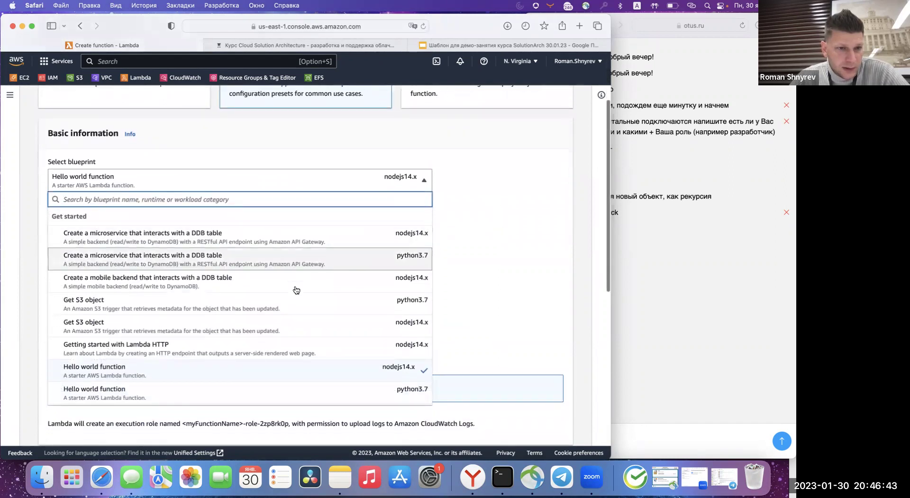
pyautogui.scroll(1, 268, 336)
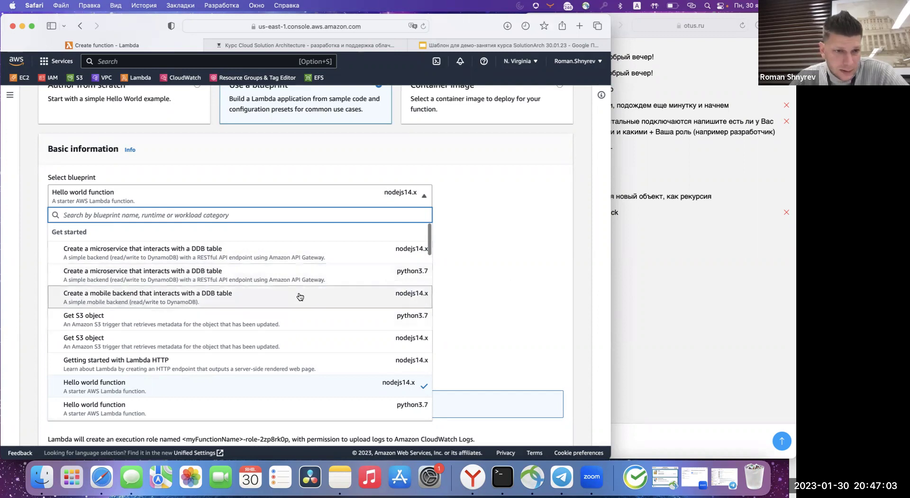
pyautogui.scroll(-2, 278, 315)
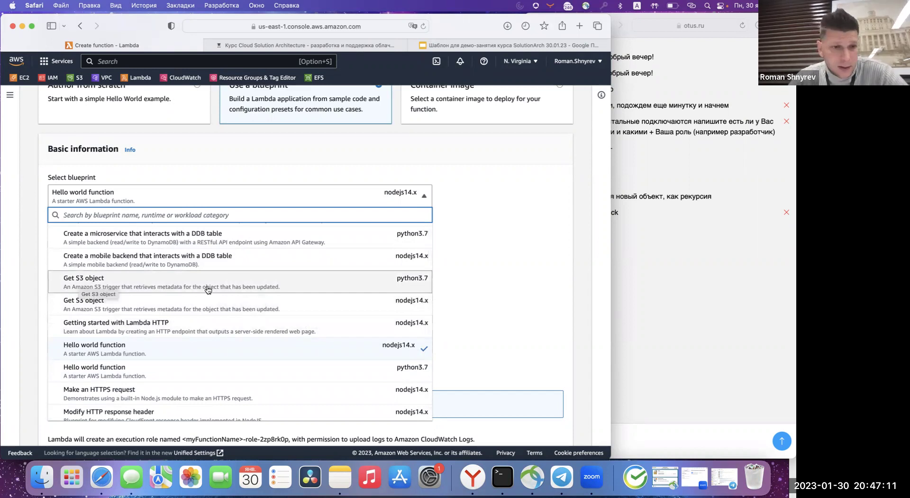
pyautogui.scroll(-3, 208, 290)
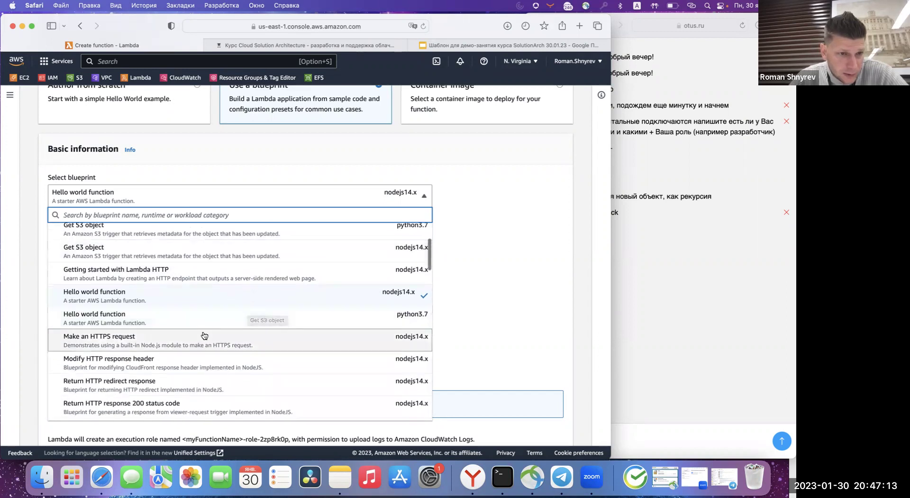
pyautogui.scroll(-2, 223, 327)
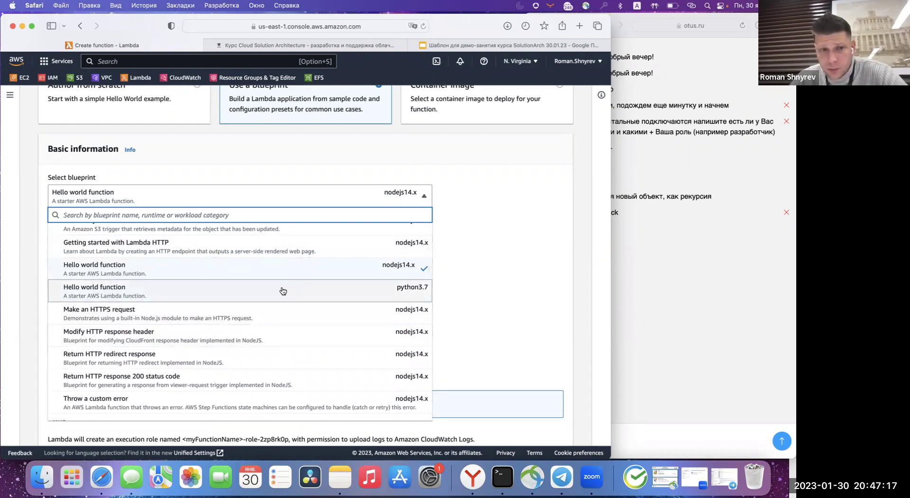
pyautogui.scroll(-3, 290, 309)
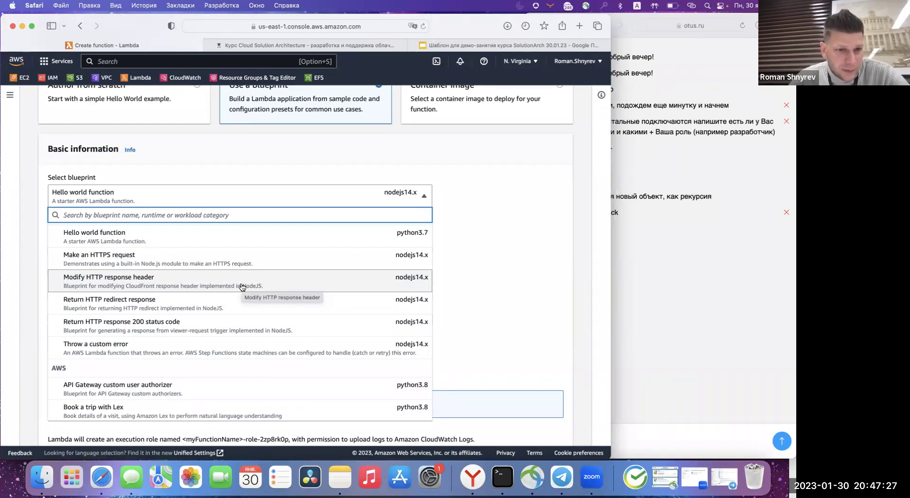
pyautogui.scroll(-1, 223, 289)
pyautogui.scroll(-1, 223, 290)
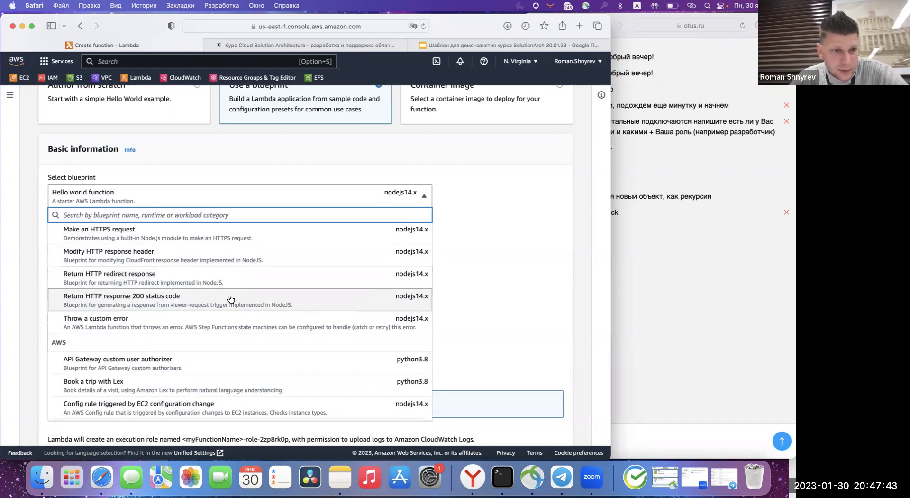
pyautogui.scroll(-5, 231, 299)
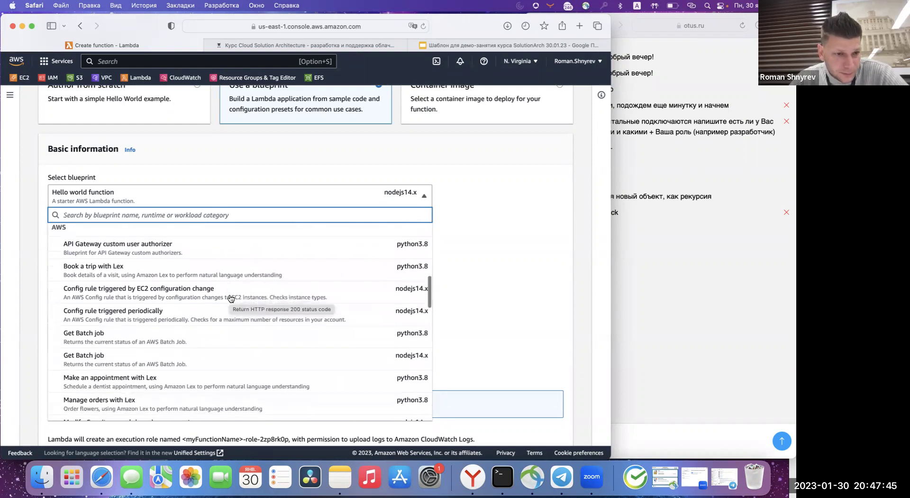
pyautogui.scroll(-1, 165, 324)
pyautogui.scroll(-5, 164, 323)
pyautogui.scroll(-5, 197, 362)
pyautogui.scroll(-10, 190, 298)
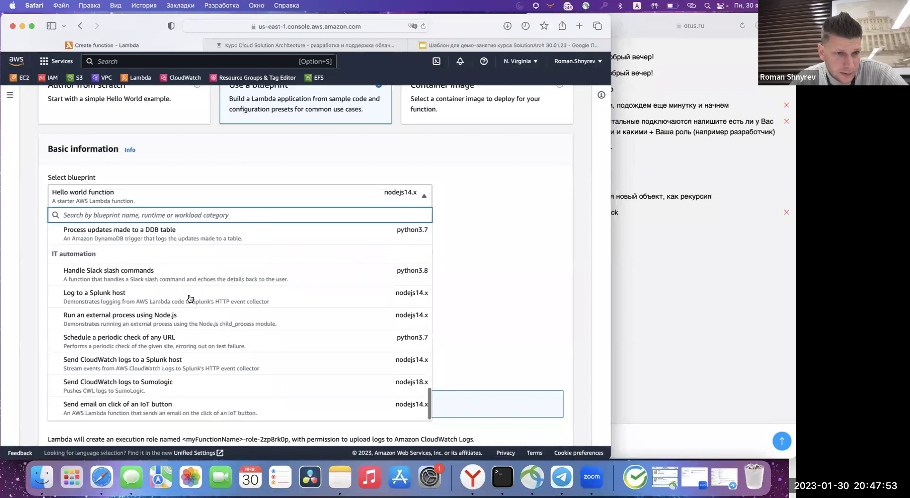
pyautogui.scroll(-3, 190, 298)
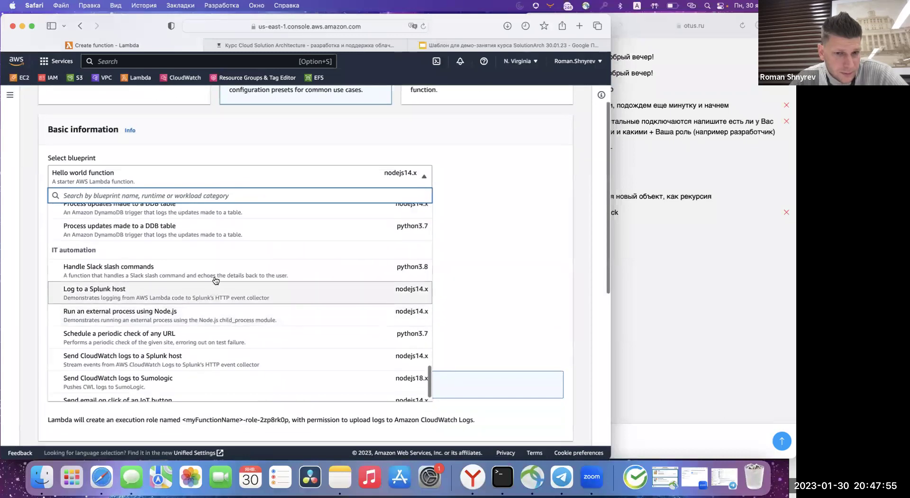
pyautogui.scroll(1, 216, 280)
pyautogui.click(457, 224)
pyautogui.scroll(-10, 456, 223)
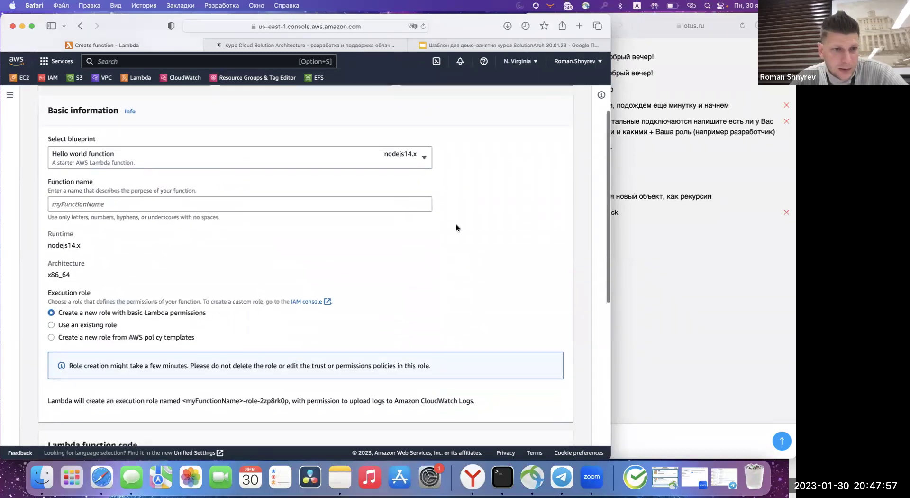
pyautogui.scroll(10, 456, 227)
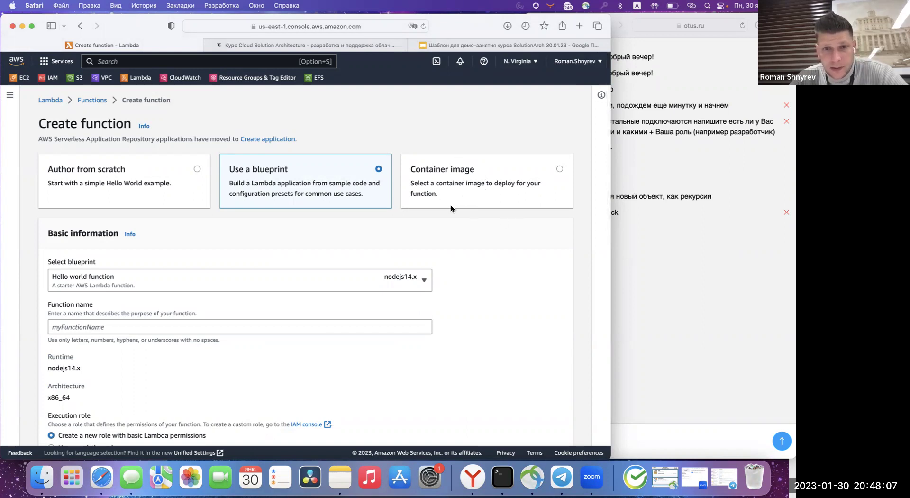
# Choose Container image as the creation method and review its image URI, architecture and permissions settings.
pyautogui.click(560, 169)
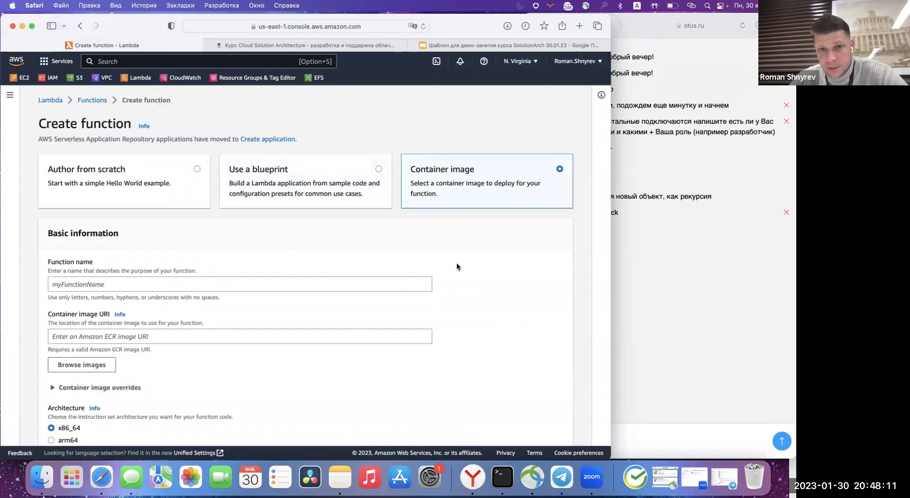
pyautogui.scroll(-5, 456, 262)
pyautogui.scroll(3, 457, 263)
pyautogui.scroll(2, 456, 263)
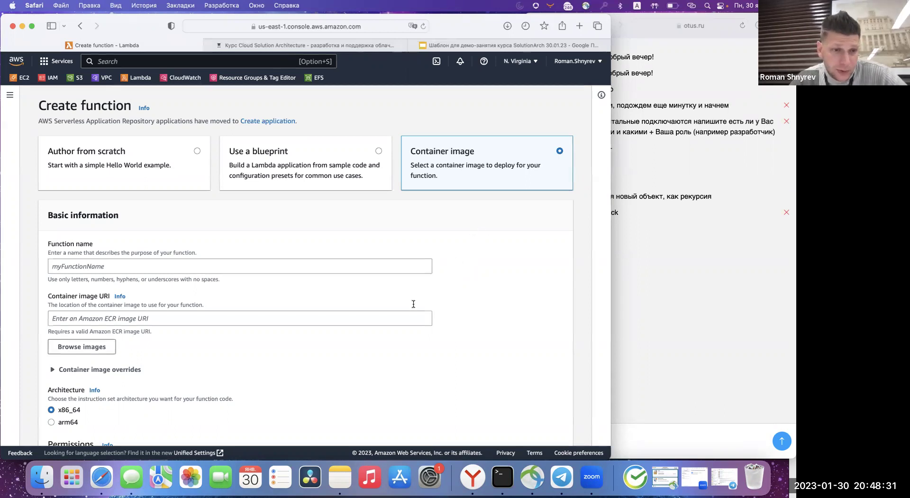
pyautogui.scroll(-5, 416, 315)
pyautogui.scroll(-1, 189, 317)
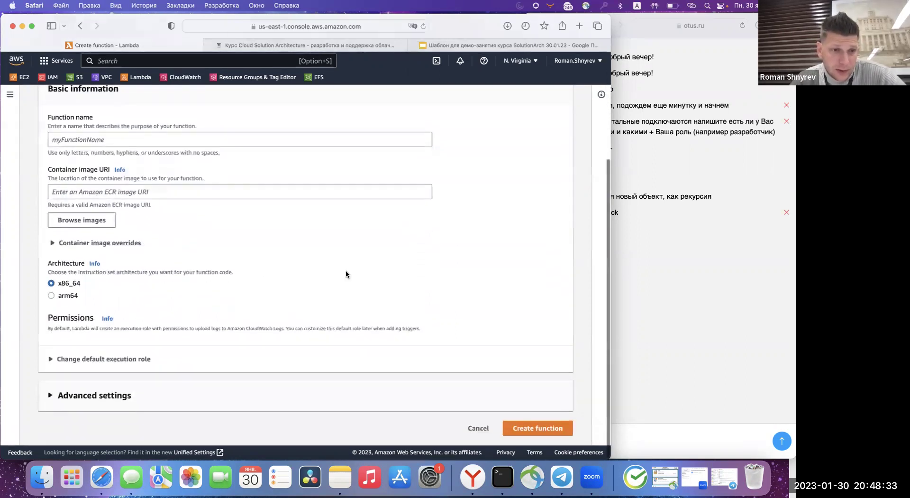
pyautogui.scroll(2, 211, 240)
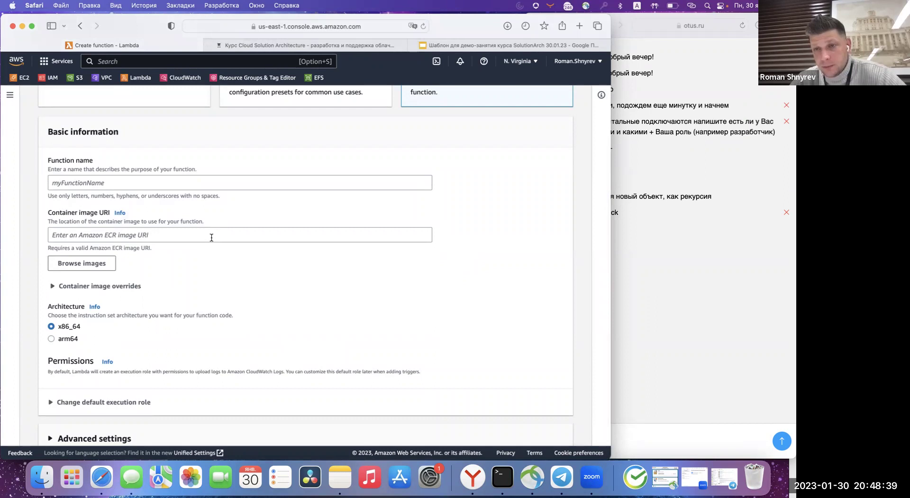
pyautogui.scroll(5, 319, 280)
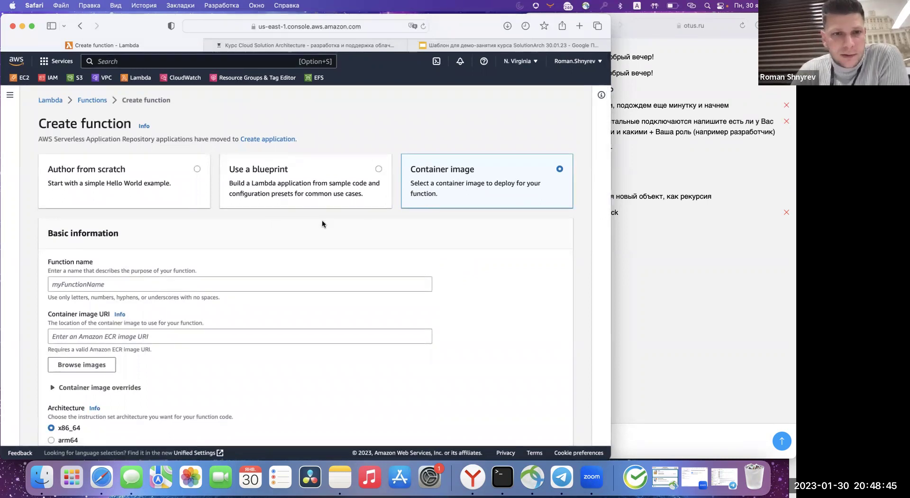
# Switch the creation method from Container image to Use a blueprint and review its settings down to the preconfigured Lambda function code.
pyautogui.scroll(-5, 335, 253)
pyautogui.scroll(5, 294, 243)
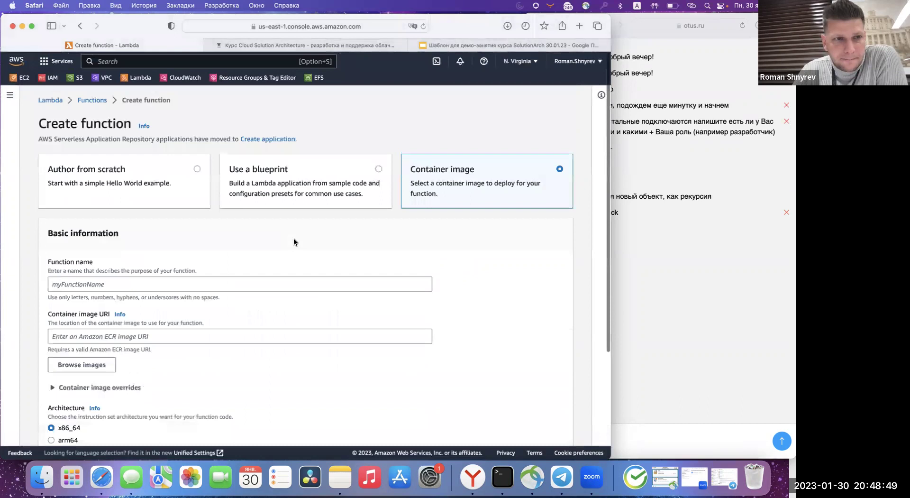
pyautogui.click(379, 169)
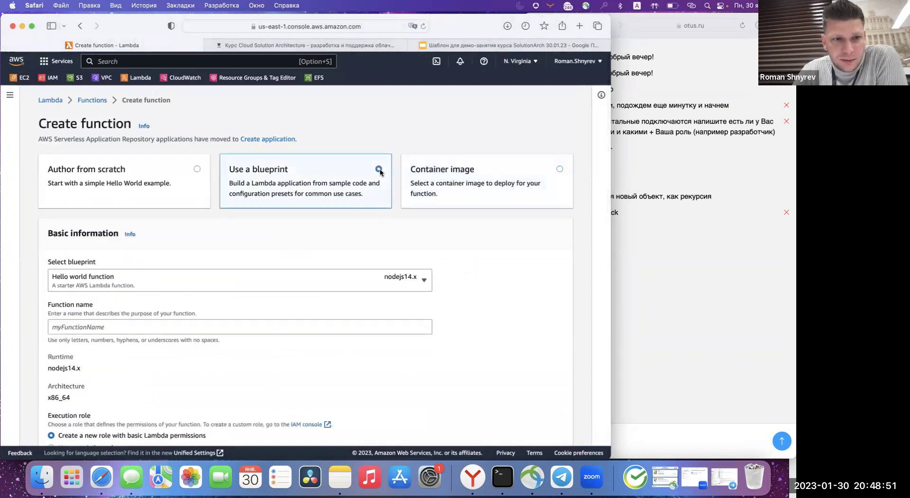
pyautogui.scroll(-2, 268, 240)
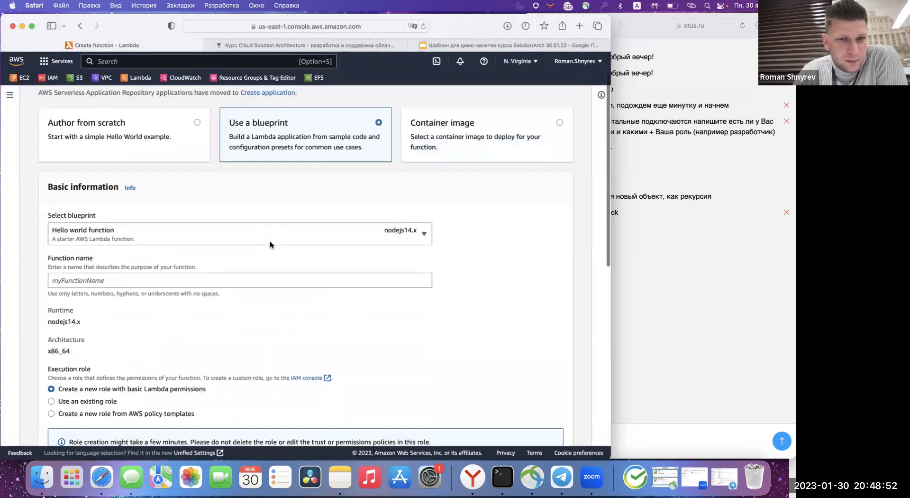
pyautogui.click(402, 234)
pyautogui.click(330, 215)
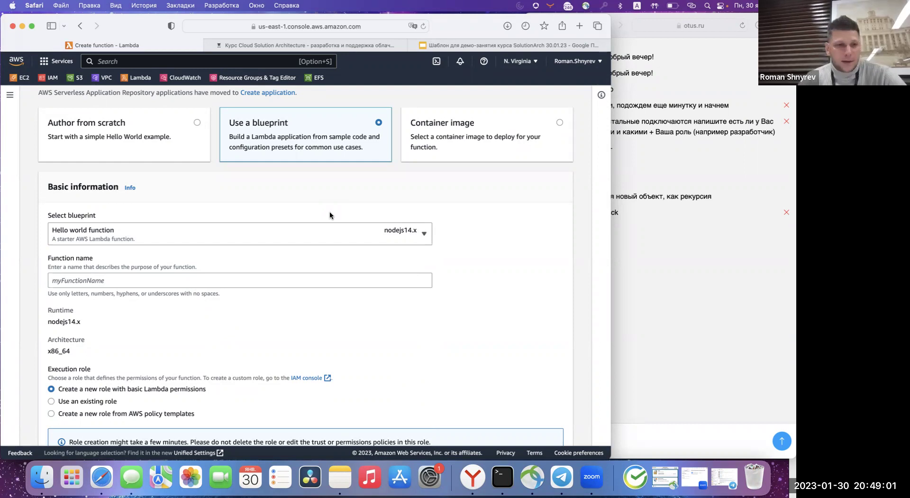
pyautogui.scroll(-5, 294, 320)
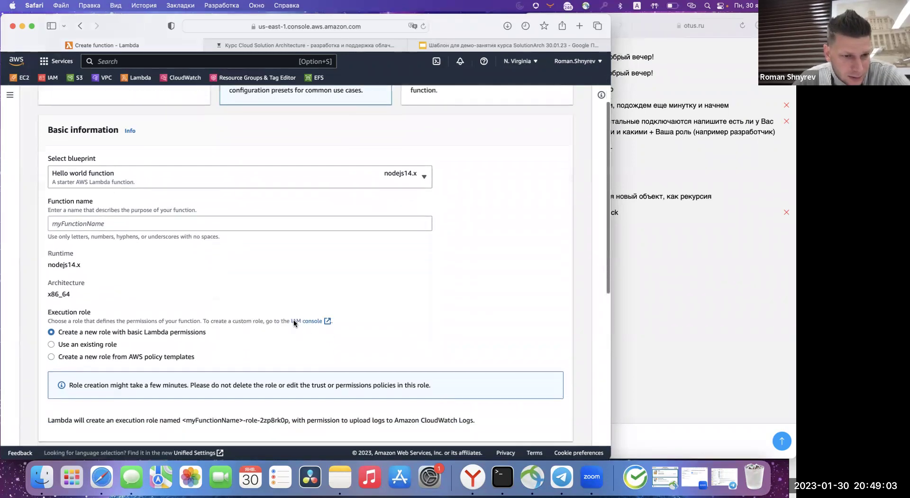
pyautogui.scroll(-7, 204, 309)
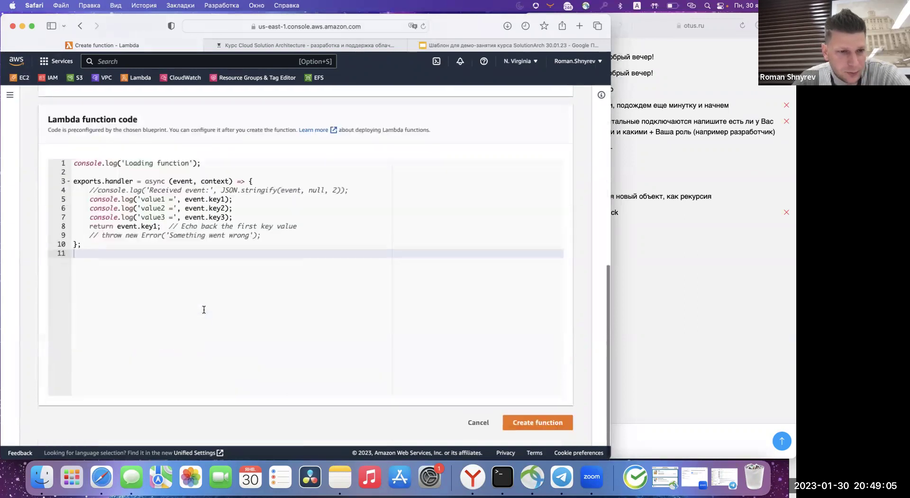
pyautogui.scroll(12, 243, 322)
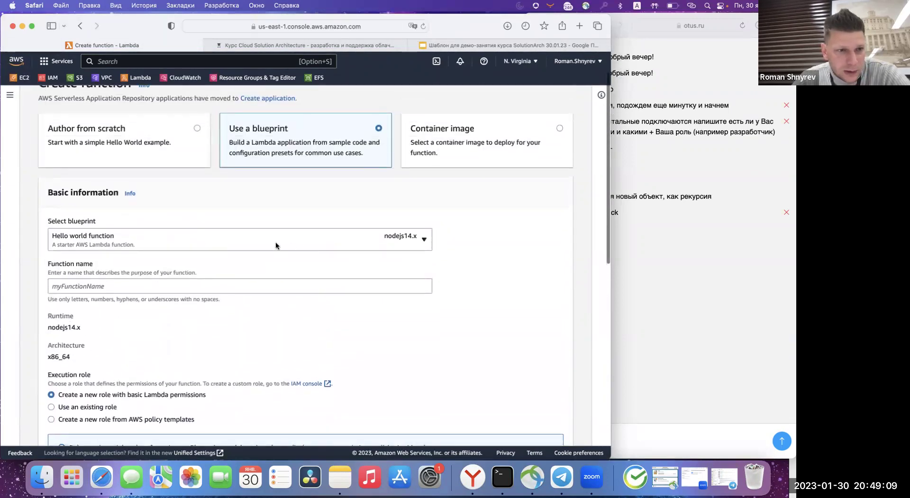
# Browse the blueprint list through the AWS group to the start of Event stream and close it, keeping Hello world function.
pyautogui.click(240, 238)
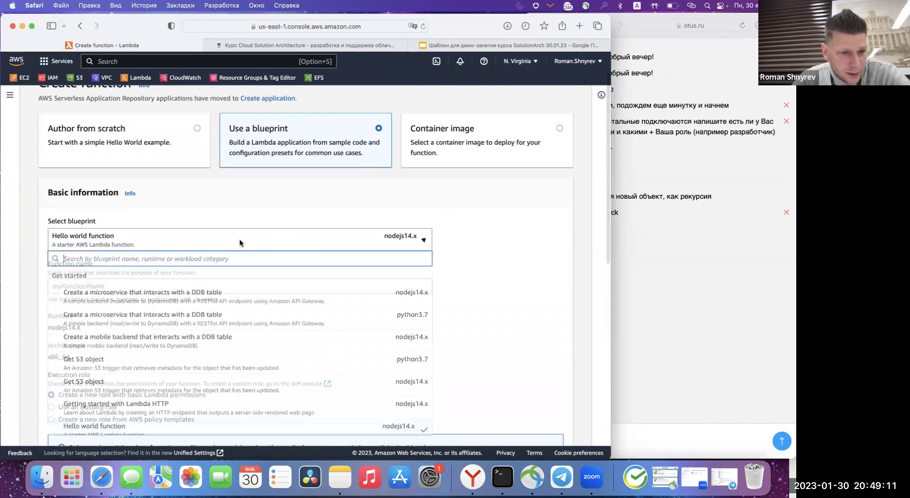
pyautogui.scroll(-3, 203, 336)
pyautogui.scroll(-15, 203, 335)
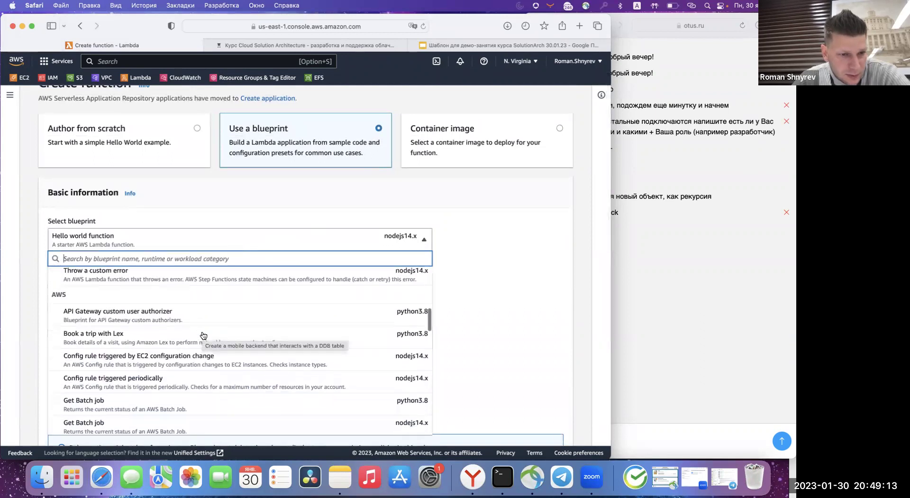
pyautogui.scroll(-2, 204, 335)
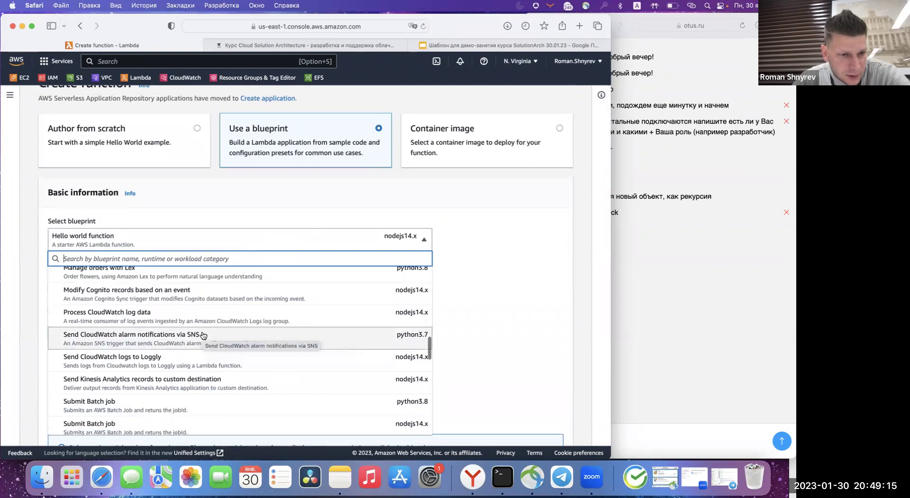
pyautogui.scroll(-2, 204, 335)
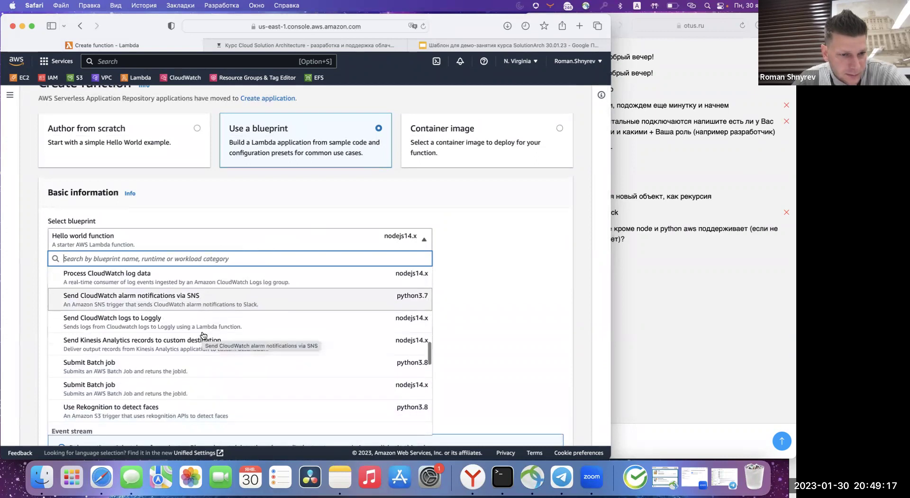
pyautogui.scroll(1, 203, 335)
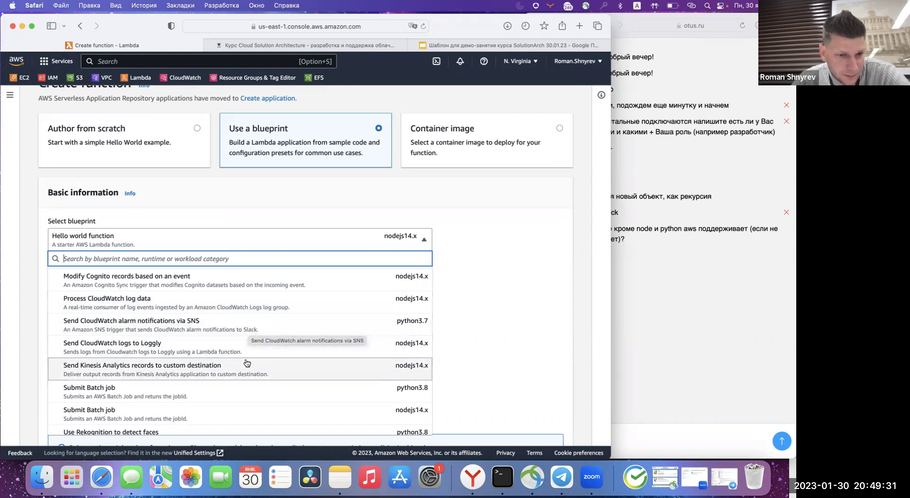
pyautogui.scroll(-3, 247, 351)
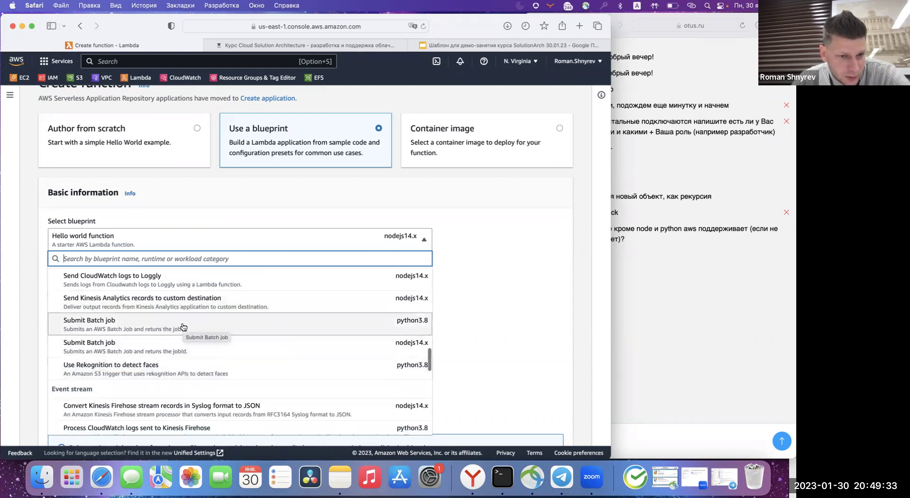
pyautogui.scroll(1, 170, 334)
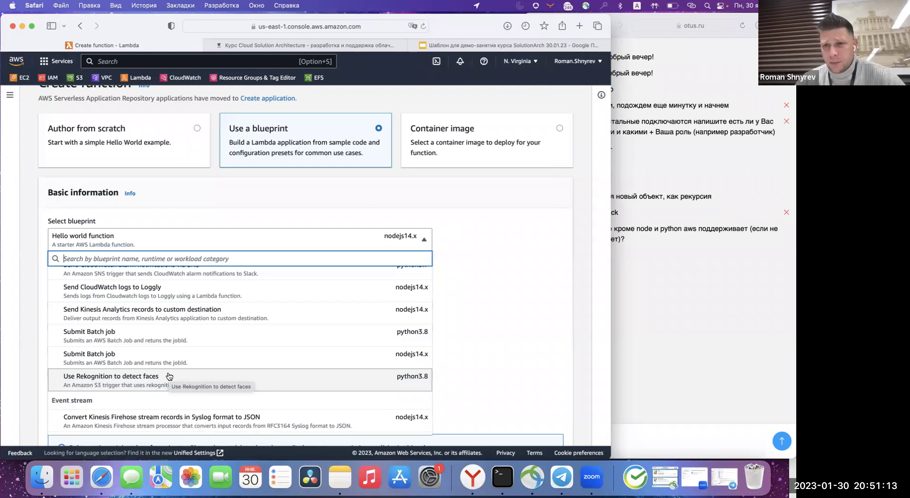
pyautogui.click(535, 240)
# Choose Author from scratch as the creation method and name the function func-test-01.
pyautogui.scroll(3, 229, 248)
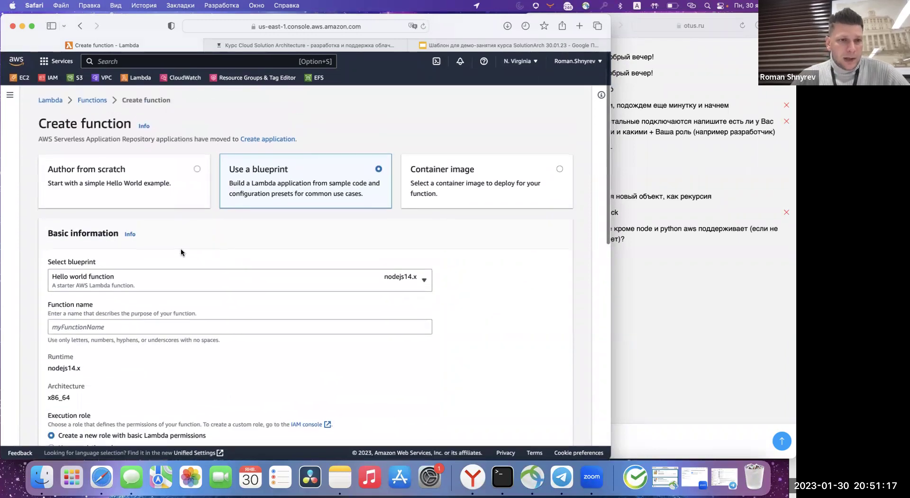
pyautogui.click(197, 169)
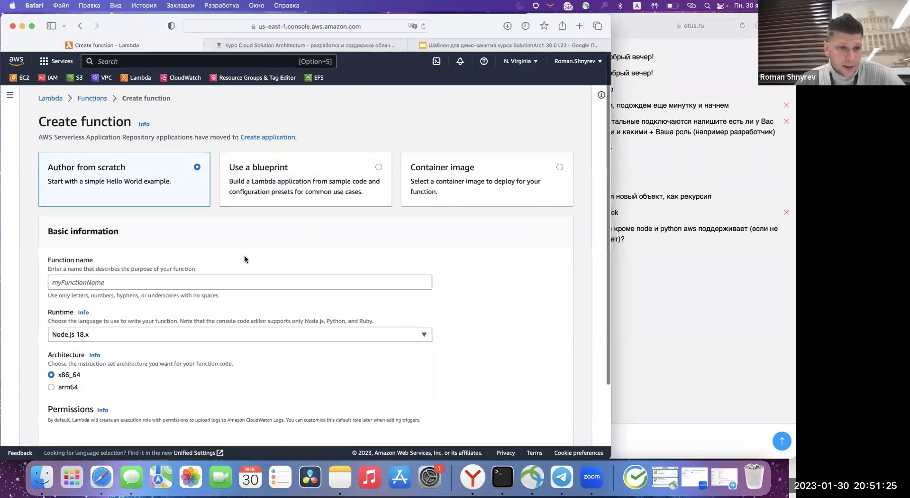
pyautogui.scroll(-1, 246, 254)
pyautogui.click(185, 254)
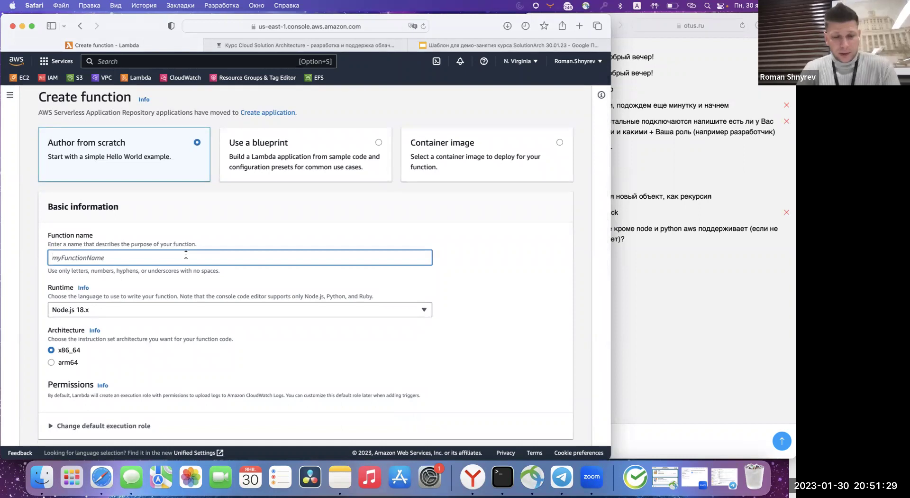
pyautogui.write('func-')
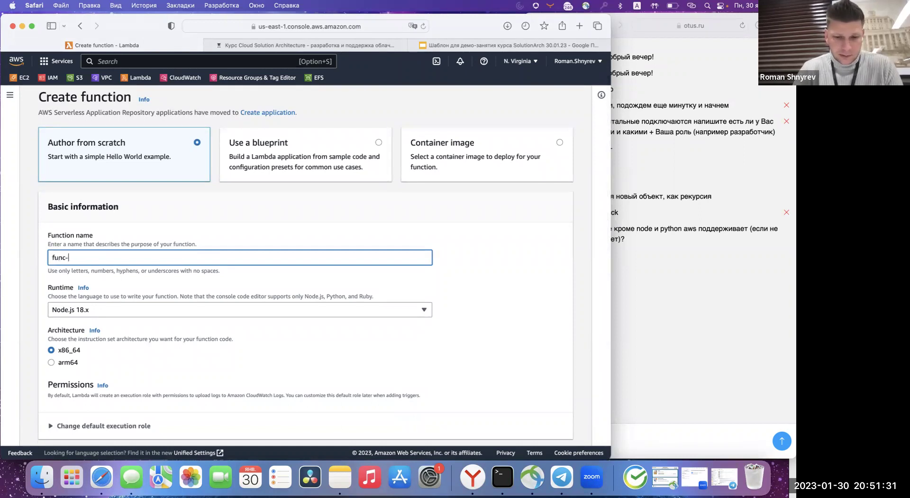
pyautogui.write('test-01')
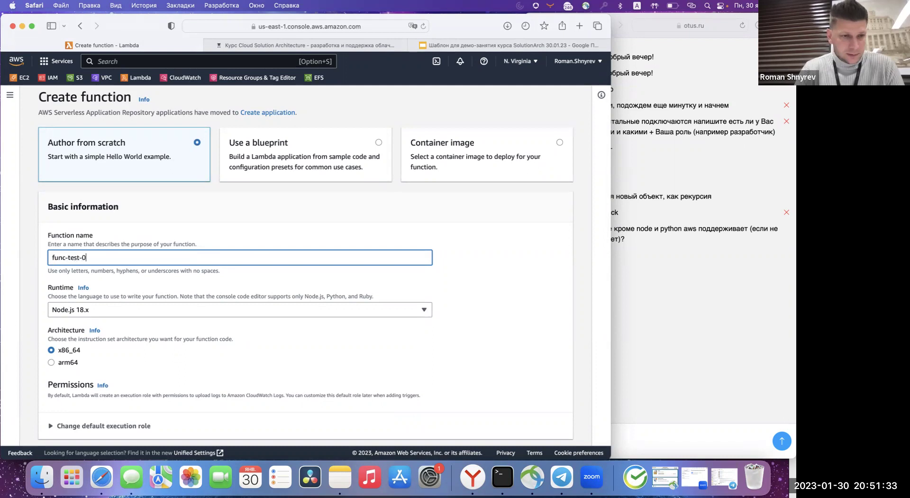
# Look through the latest, other supported and custom runtimes and set the function's runtime to Python 3.7.
pyautogui.scroll(-1, 153, 319)
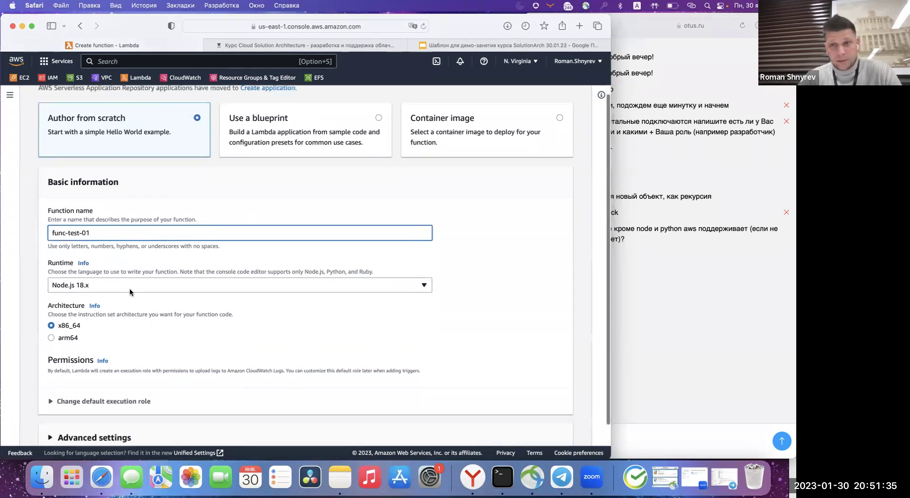
pyautogui.click(197, 286)
pyautogui.scroll(2, 223, 234)
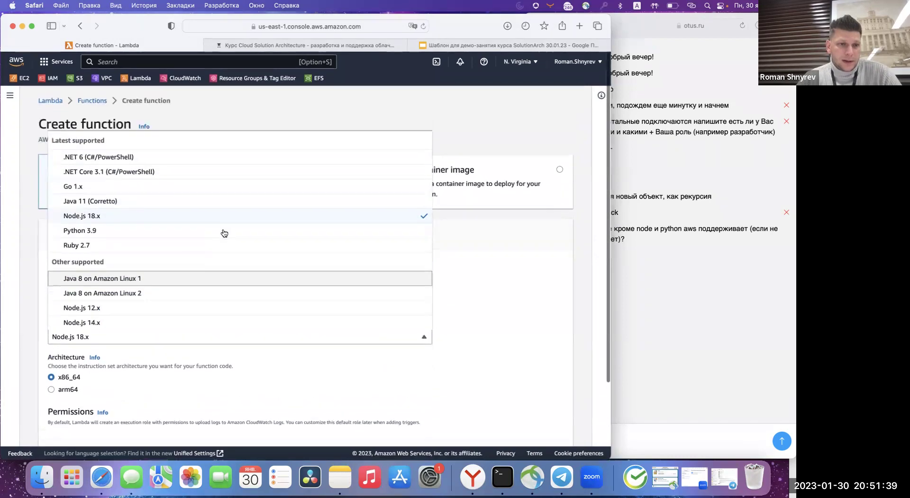
pyautogui.scroll(-5, 129, 234)
pyautogui.scroll(2, 129, 233)
pyautogui.scroll(1, 130, 233)
pyautogui.scroll(-3, 130, 234)
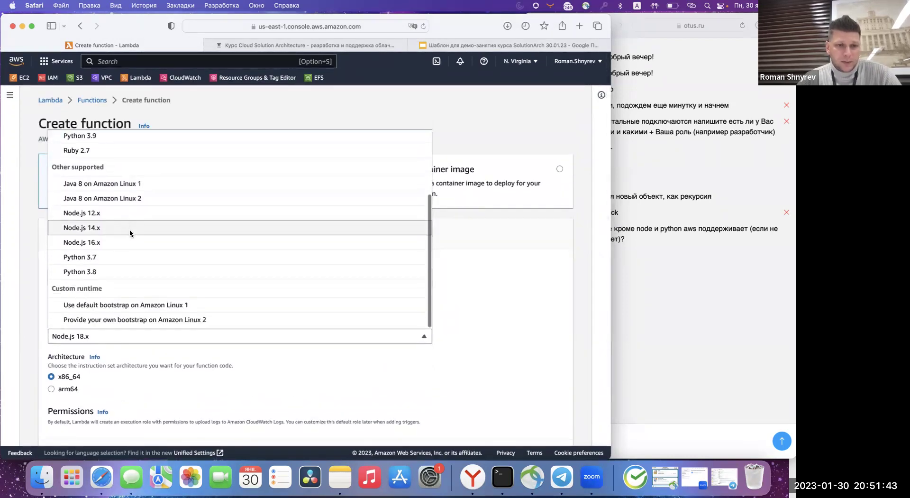
pyautogui.scroll(2, 130, 235)
pyautogui.scroll(1, 130, 234)
pyautogui.scroll(-2, 129, 235)
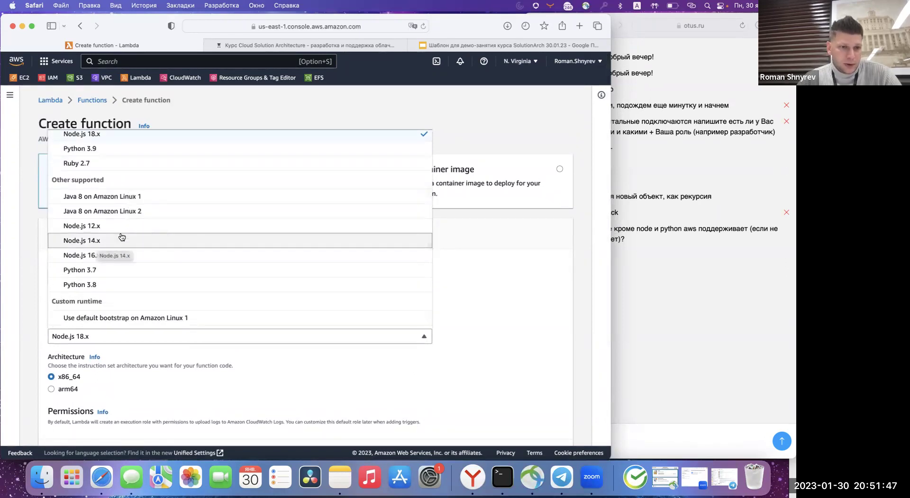
pyautogui.click(100, 274)
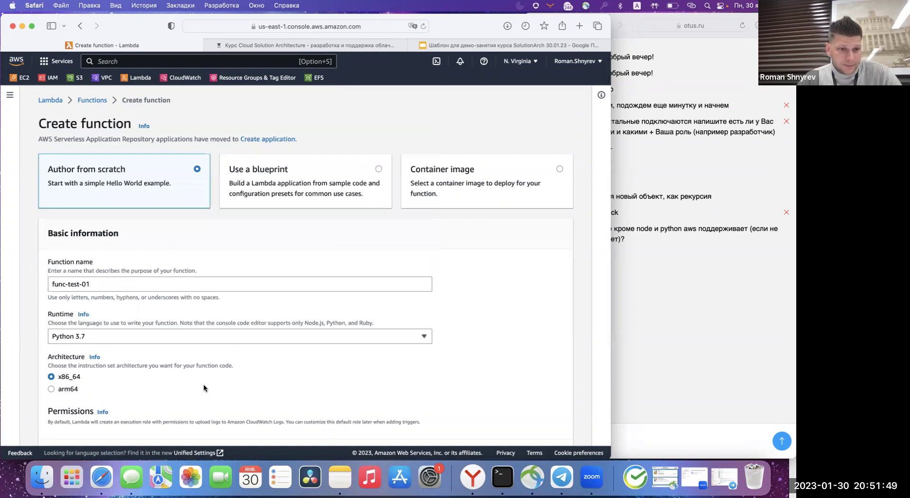
# Review the architecture and permissions settings, expanding the default execution role options and collapsing them again.
pyautogui.scroll(-4, 251, 374)
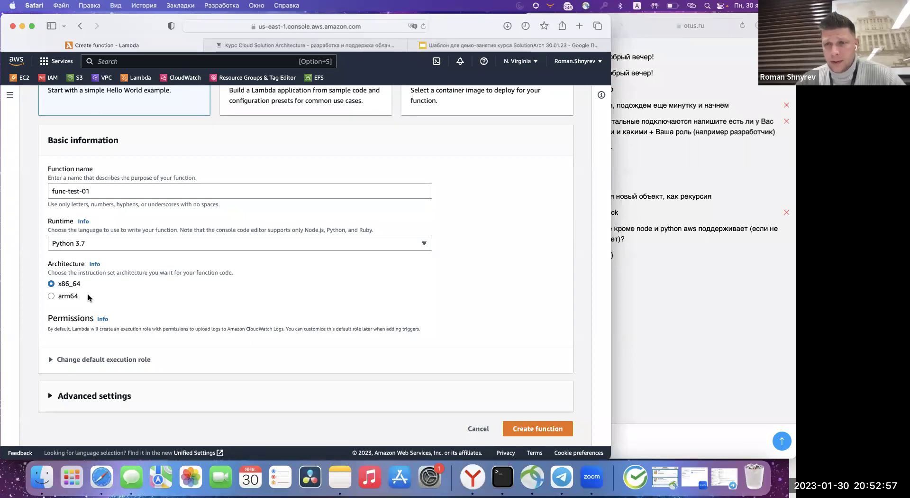
pyautogui.scroll(-1, 77, 322)
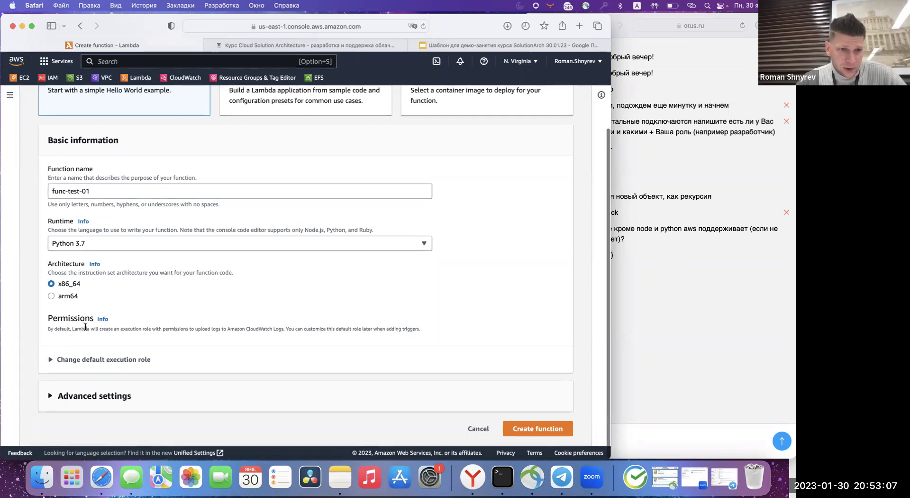
pyautogui.click(51, 363)
pyautogui.scroll(-3, 94, 325)
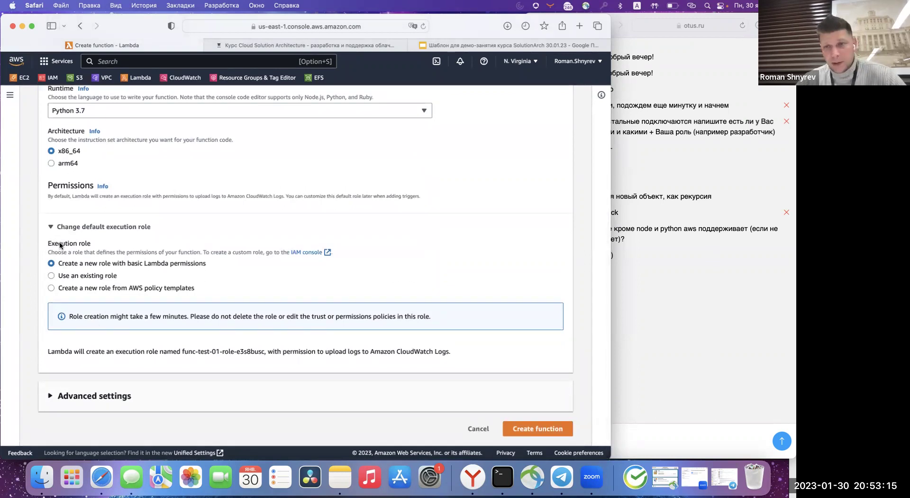
pyautogui.click(51, 227)
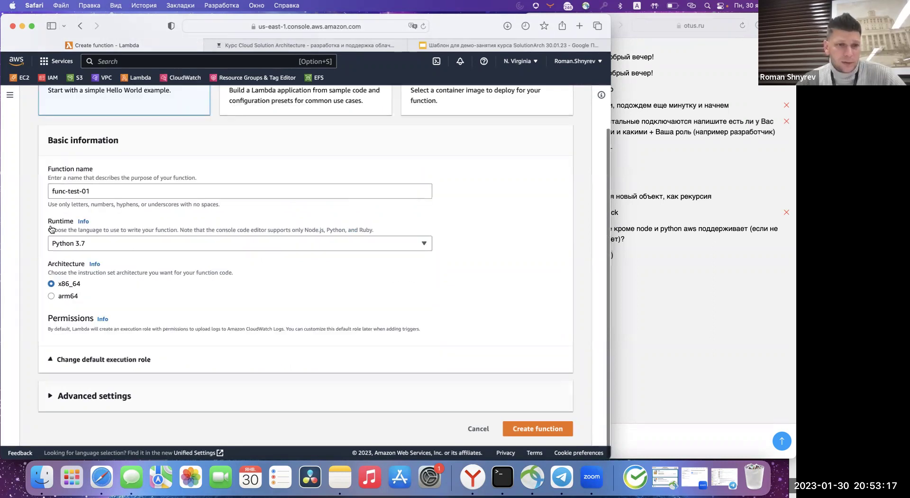
# Expand and review the advanced settings, leaving code signing, function URL, tags and VPC disabled, and create the function.
pyautogui.click(50, 396)
pyautogui.scroll(-5, 190, 349)
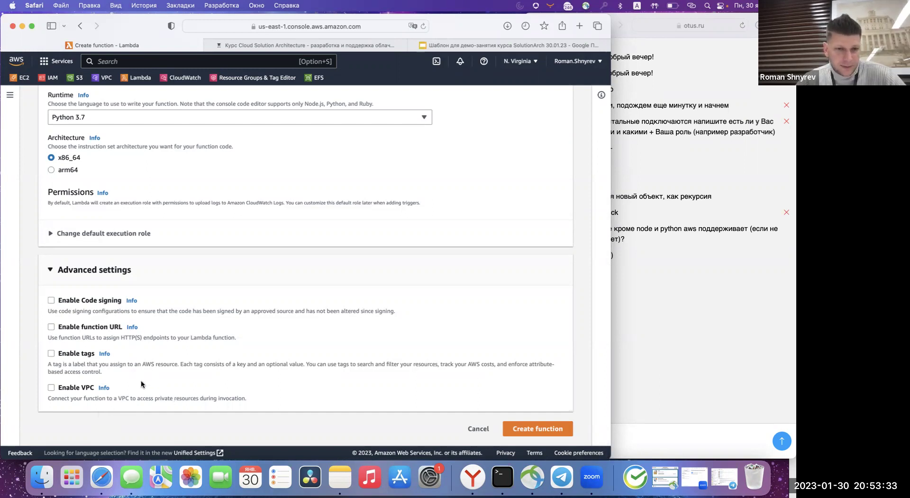
pyautogui.scroll(1, 110, 371)
pyautogui.scroll(2, 166, 372)
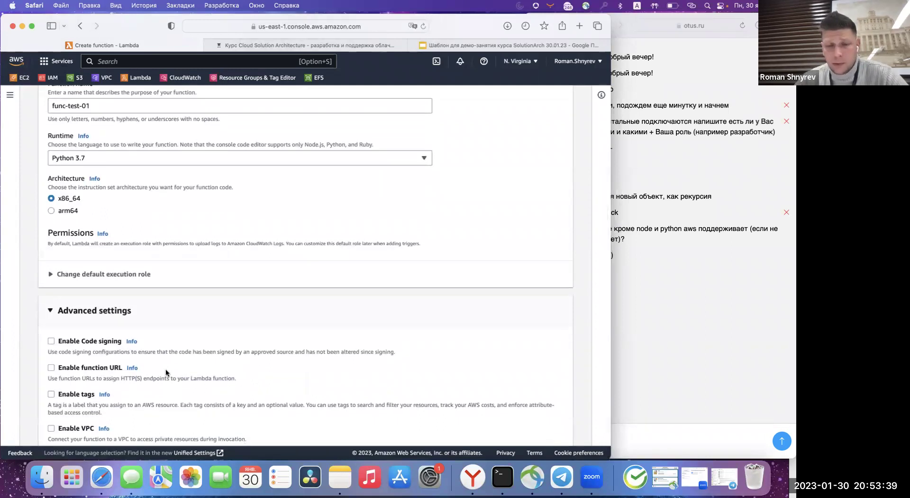
pyautogui.scroll(-3, 167, 373)
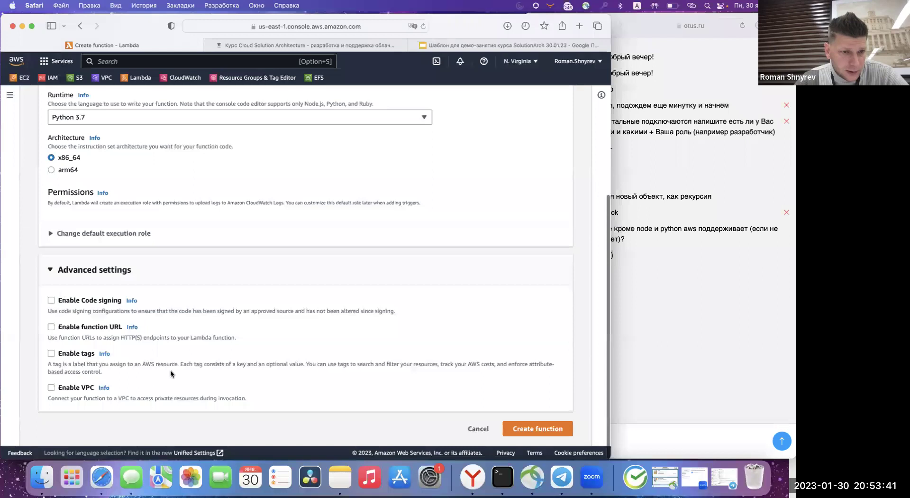
pyautogui.click(533, 434)
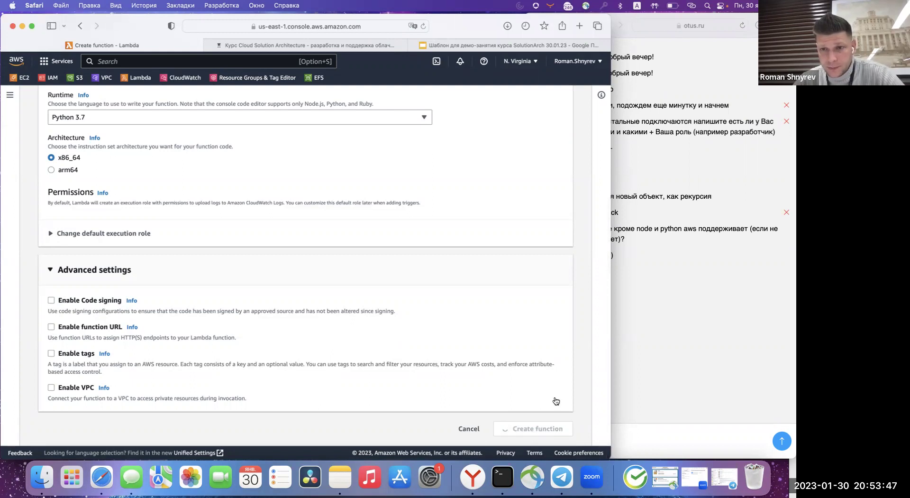
# Check the course chat window, return to the AWS console and look over the func-test-01 function page.
pyautogui.click(670, 298)
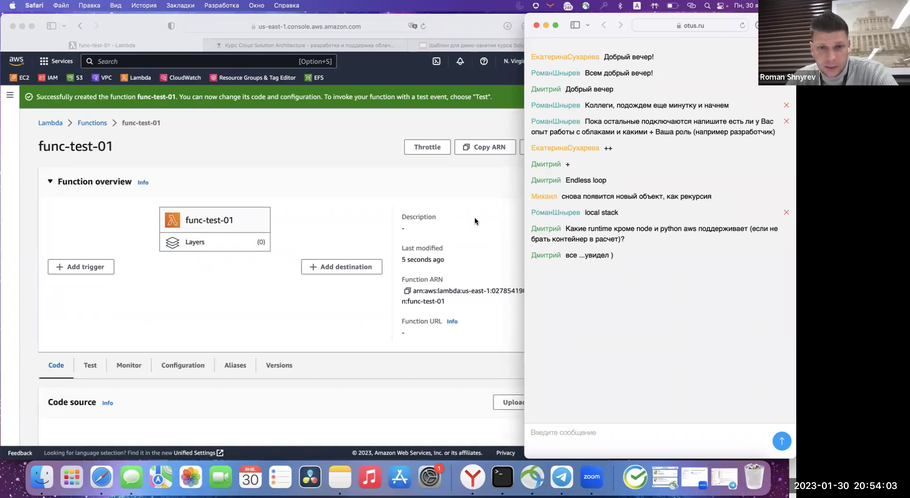
pyautogui.click(475, 217)
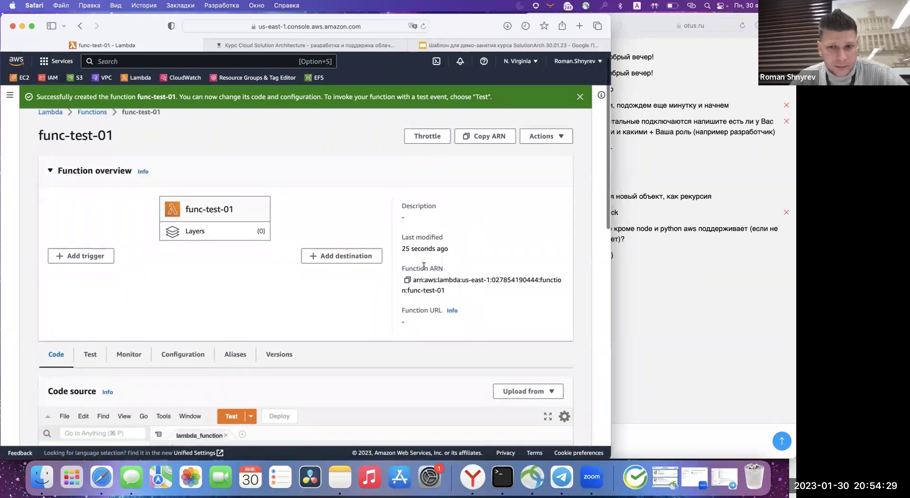
pyautogui.scroll(-4, 424, 266)
pyautogui.scroll(4, 424, 266)
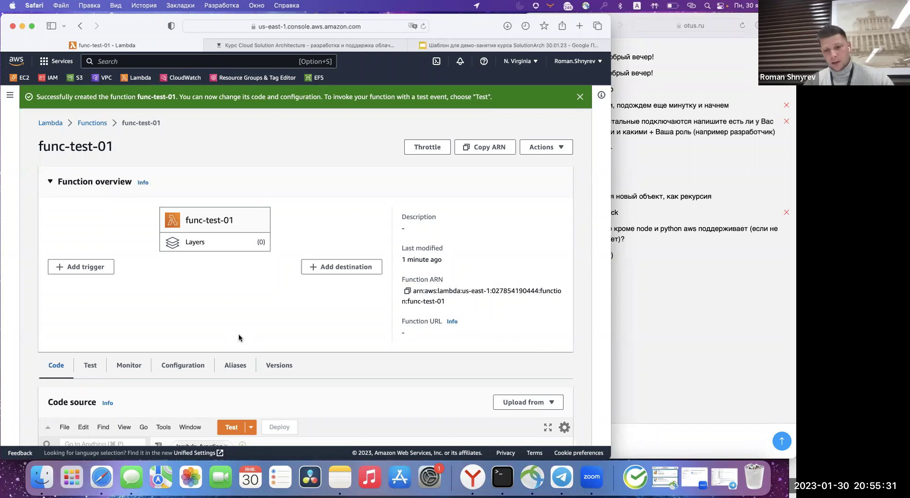
# Switch to the course chat window and post the message "cncf".
pyautogui.click(668, 325)
pyautogui.write('cn cf')
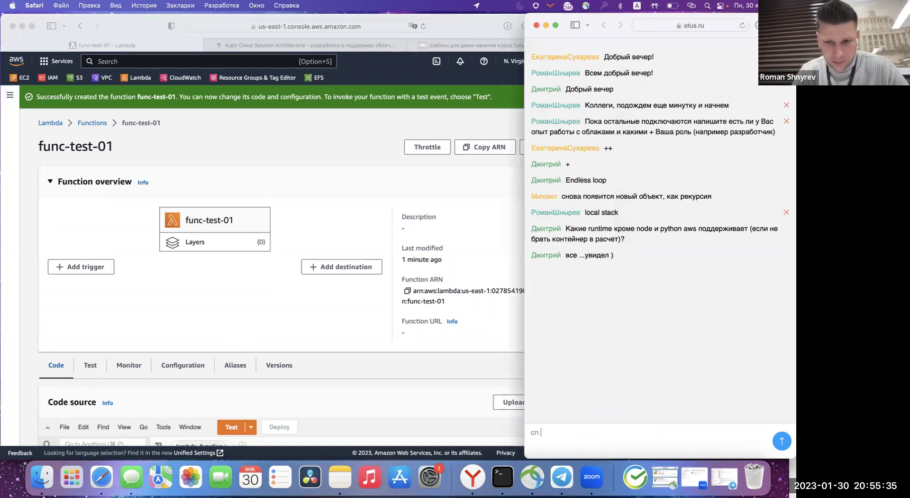
pyautogui.press('BackSpace')
pyautogui.press('BackSpace')
pyautogui.press('BackSpace')
pyautogui.write('cf')
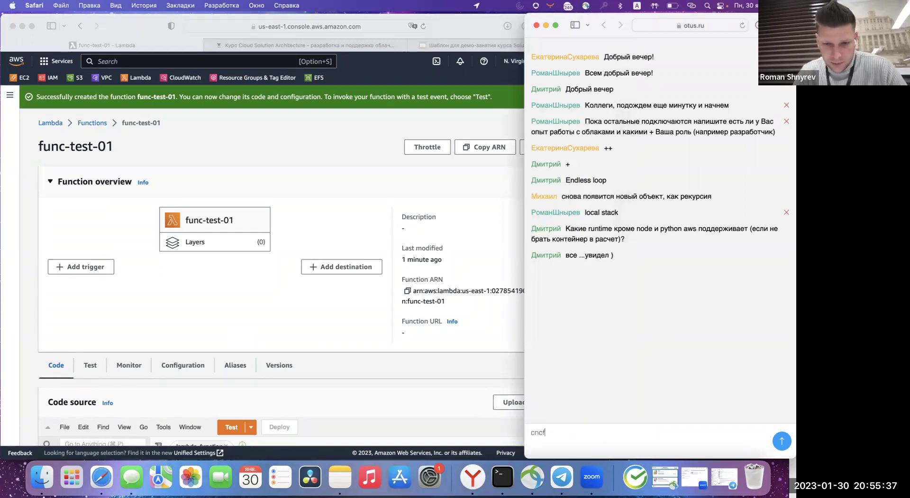
pyautogui.press('Return')
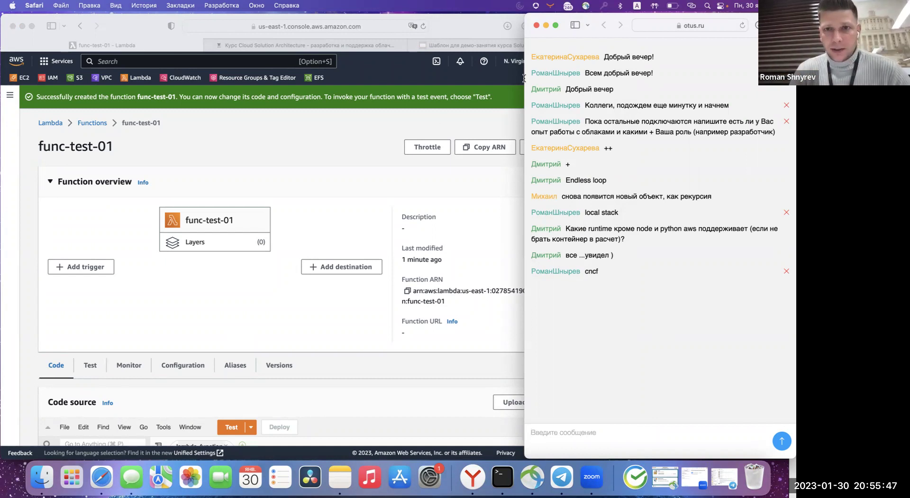
# Search the web for "cncf landscape" in a new browser tab and open the CNCF cloud native landscape site.
pyautogui.click(406, 73)
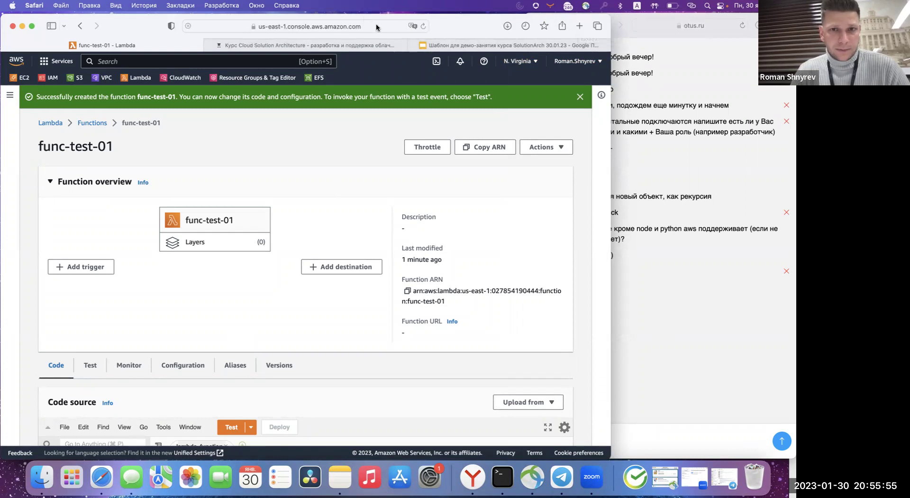
pyautogui.click(549, 46)
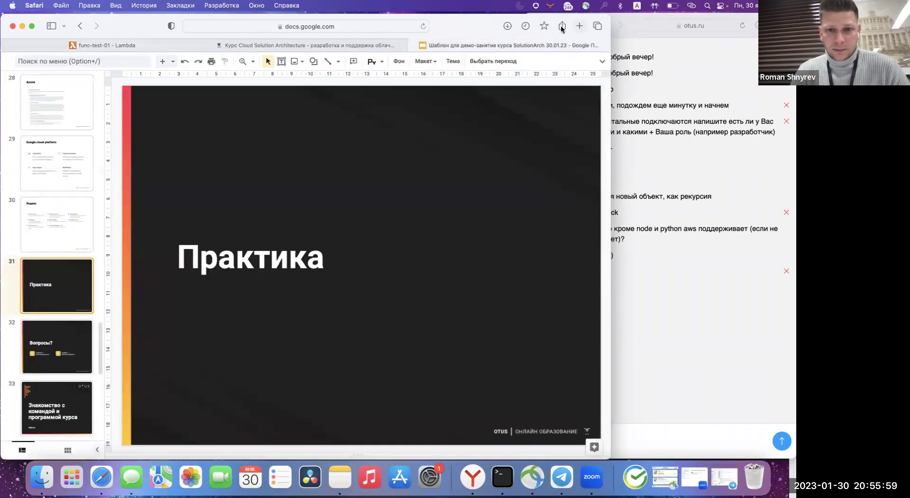
pyautogui.click(579, 27)
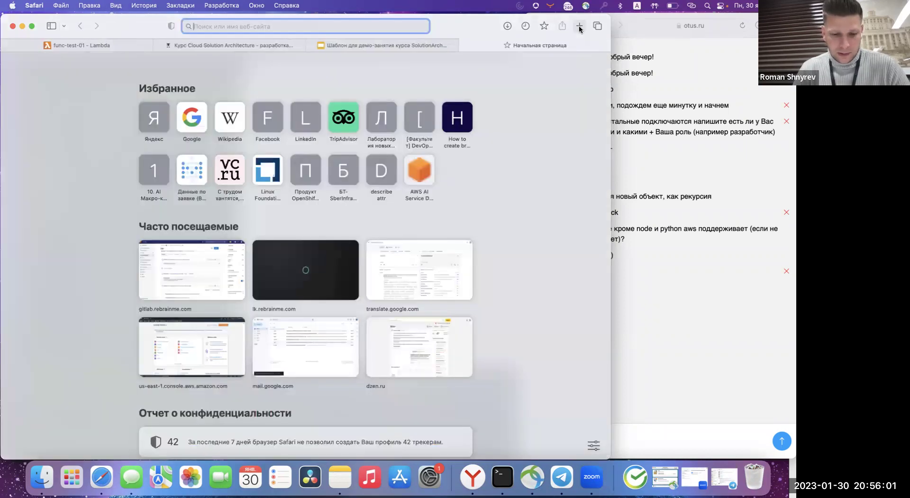
pyautogui.write('cncf la')
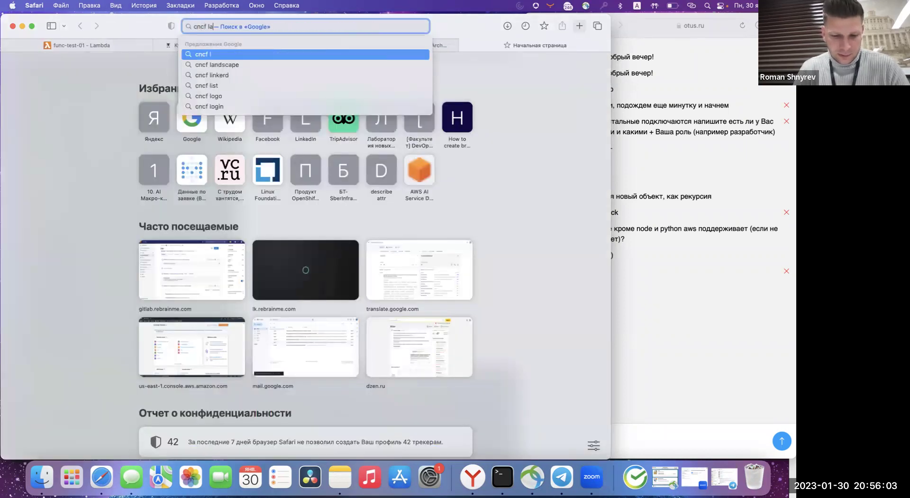
pyautogui.write('ndscape')
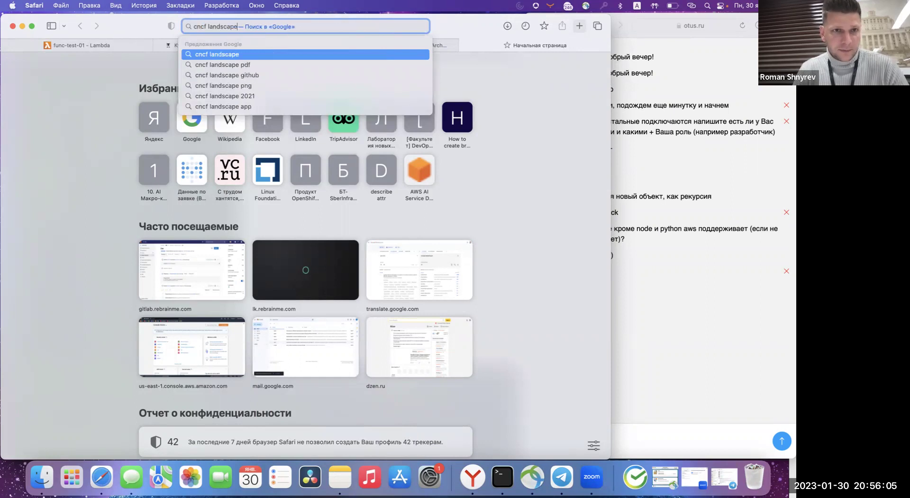
pyautogui.press('Return')
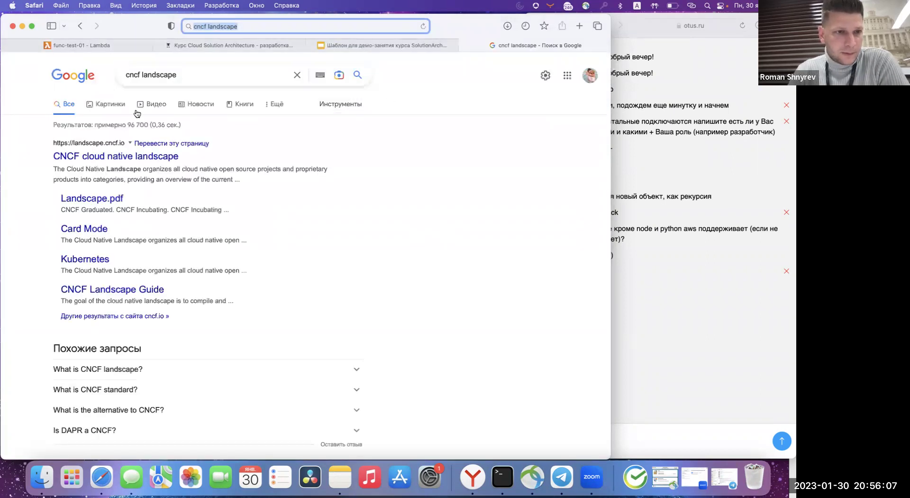
pyautogui.click(117, 158)
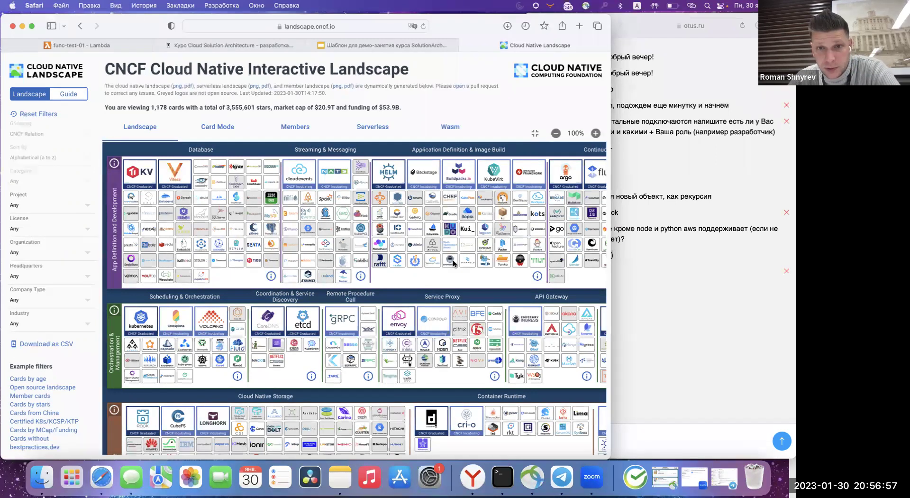
# Look across the CNCF landscape's project categories and switch to its Serverless view.
pyautogui.scroll(-1, 453, 264)
pyautogui.hscroll(3, 441, 260)
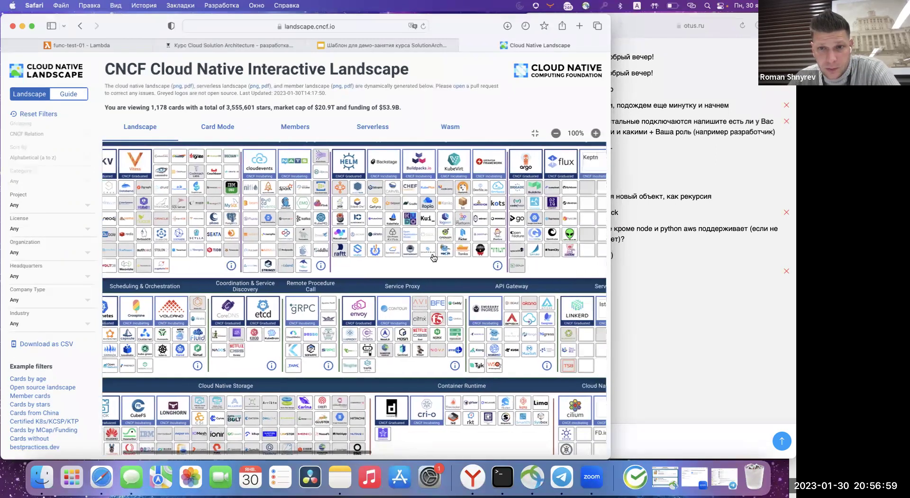
pyautogui.hscroll(6, 433, 258)
pyautogui.scroll(1, 433, 257)
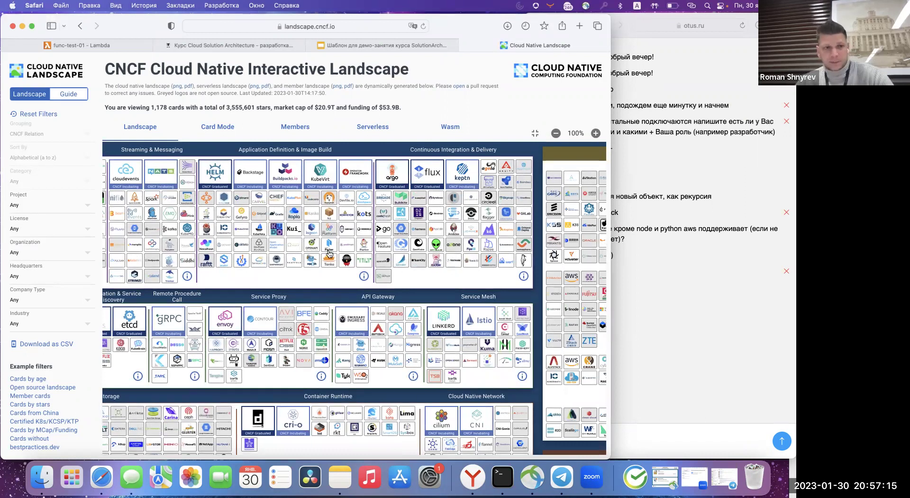
pyautogui.scroll(-1, 304, 271)
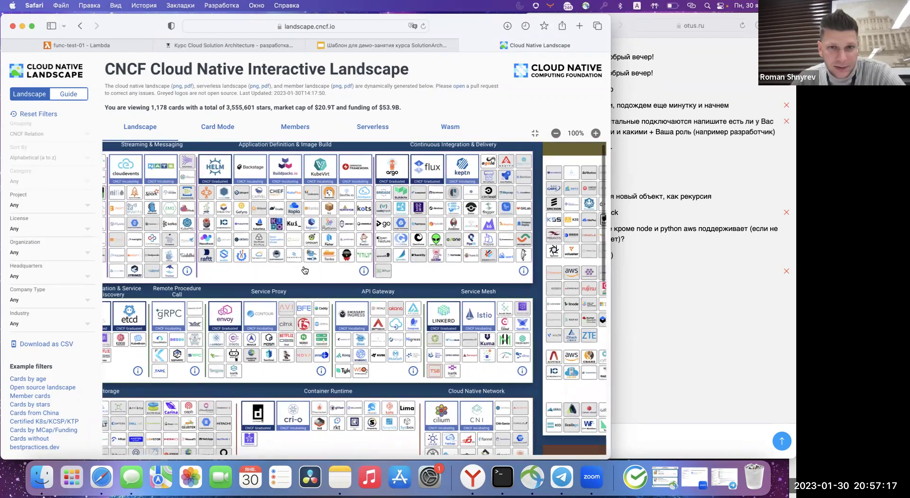
pyautogui.click(379, 128)
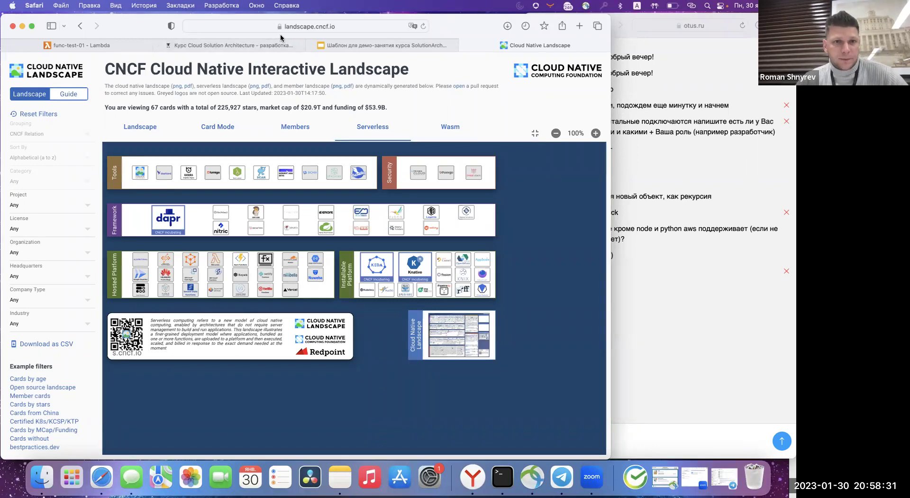
pyautogui.click(341, 26)
pyautogui.press('super+c')
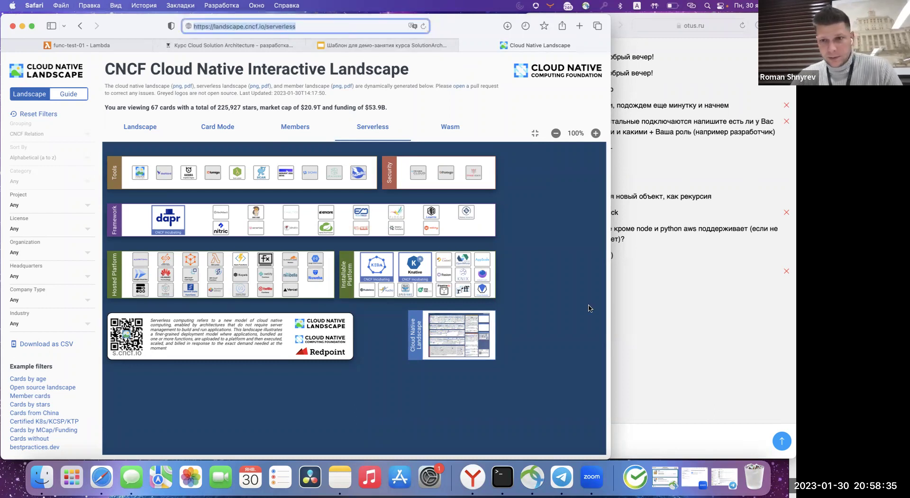
pyautogui.click(661, 302)
pyautogui.click(558, 435)
pyautogui.press('super+v')
pyautogui.press('Return')
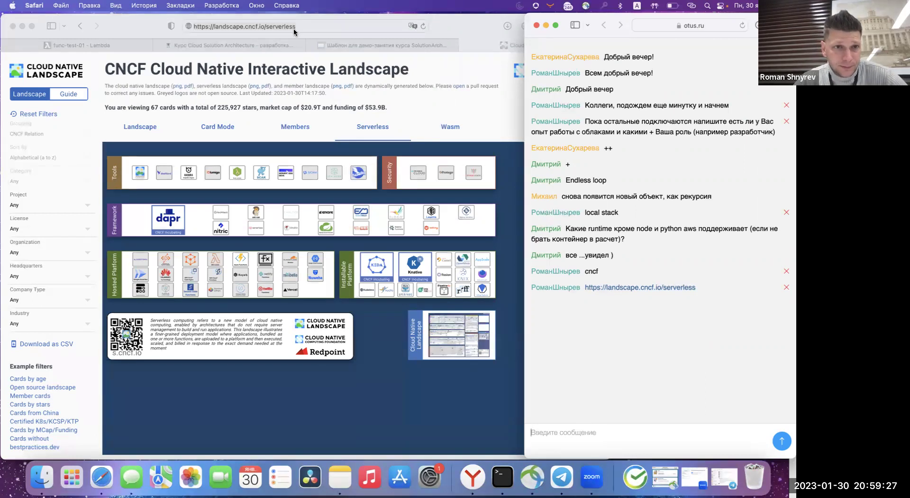
# Return to the func-test-01 function page in the AWS console, look it over and start adding a trigger.
pyautogui.click(110, 40)
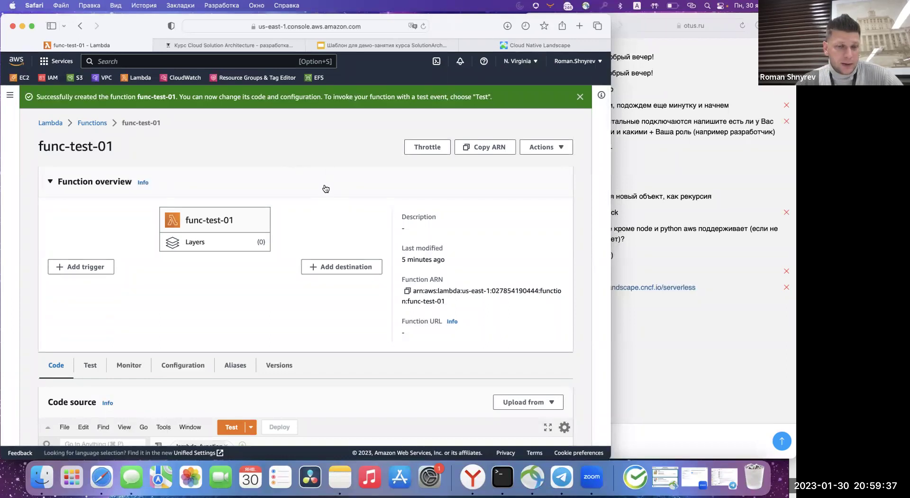
pyautogui.scroll(-3, 325, 189)
pyautogui.scroll(3, 325, 188)
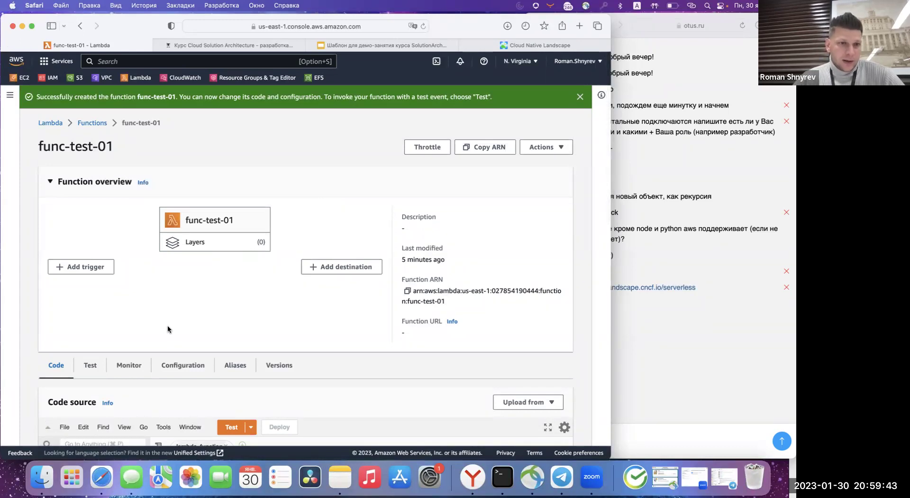
pyautogui.scroll(-2, 168, 329)
pyautogui.scroll(1, 168, 330)
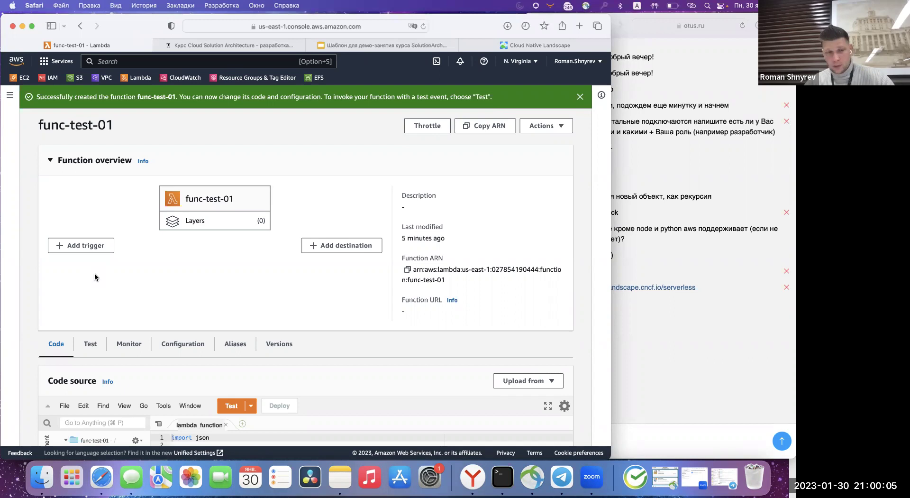
pyautogui.click(95, 247)
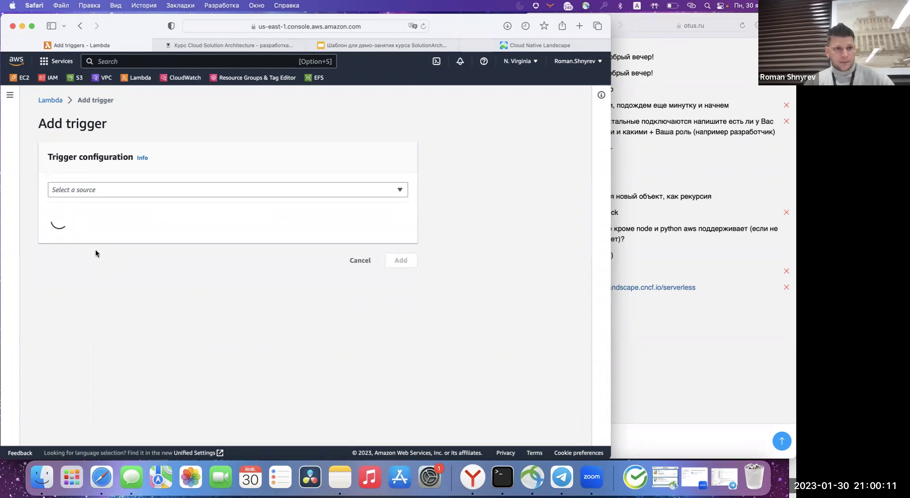
# Look through the available trigger sources, from the AWS services to the partner event sources.
pyautogui.click(352, 193)
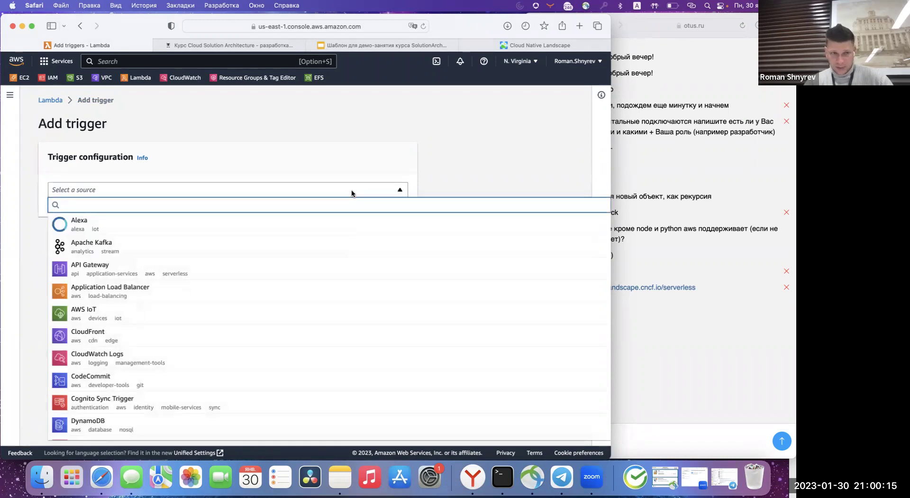
pyautogui.scroll(-5, 317, 288)
pyautogui.scroll(-5, 318, 288)
pyautogui.scroll(5, 318, 288)
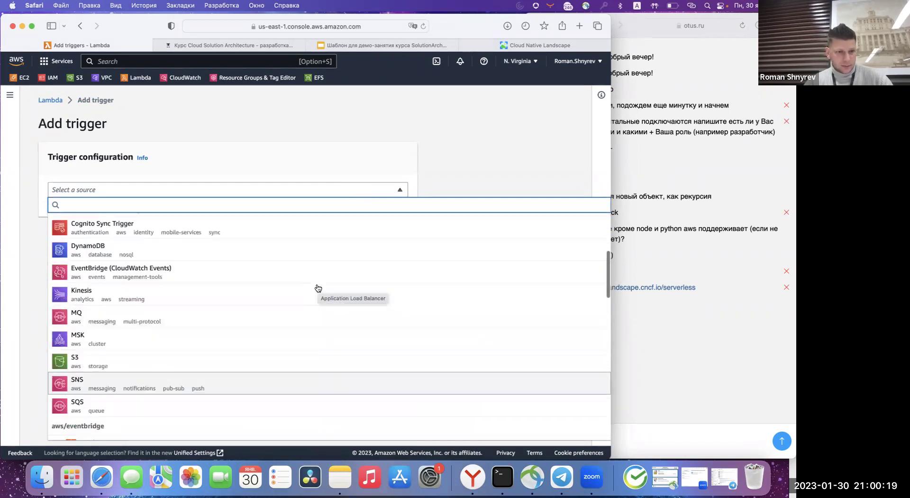
pyautogui.scroll(4, 318, 288)
pyautogui.scroll(-8, 317, 288)
pyautogui.scroll(-2, 317, 288)
pyautogui.scroll(-2, 318, 288)
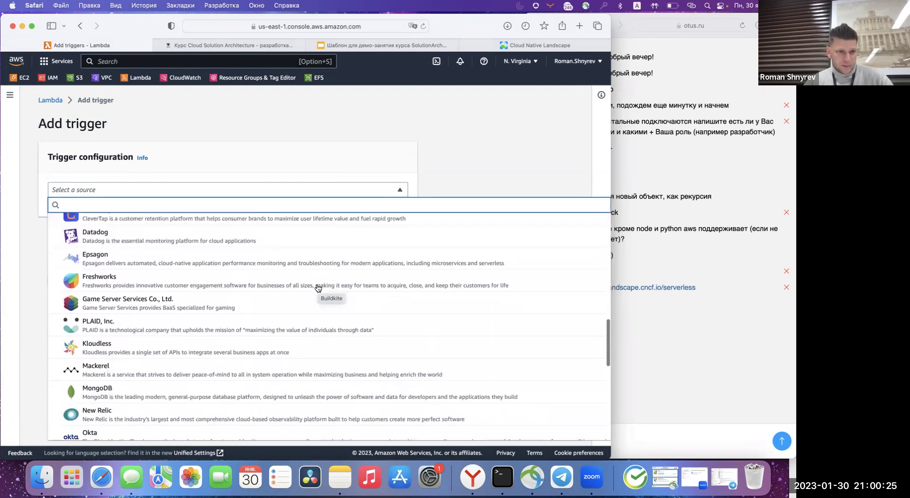
pyautogui.scroll(-4, 284, 327)
pyautogui.scroll(-6, 284, 327)
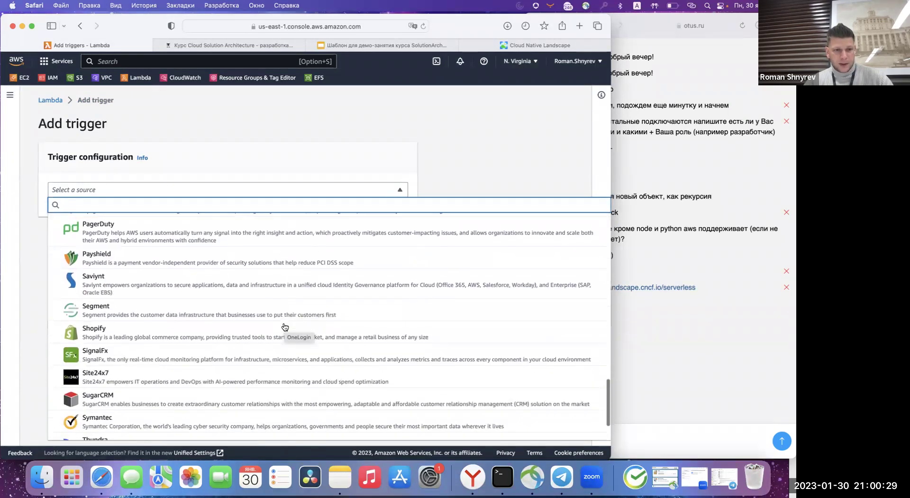
pyautogui.scroll(-2, 285, 328)
pyautogui.scroll(4, 285, 327)
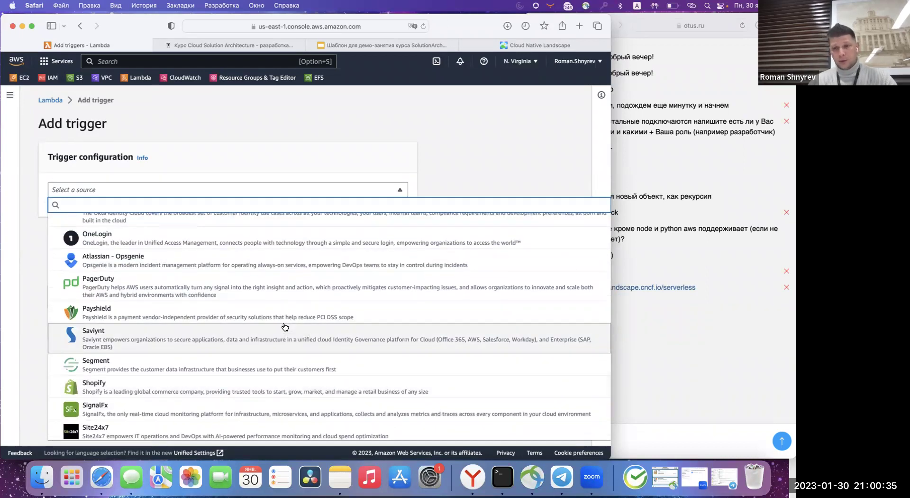
pyautogui.scroll(10, 284, 325)
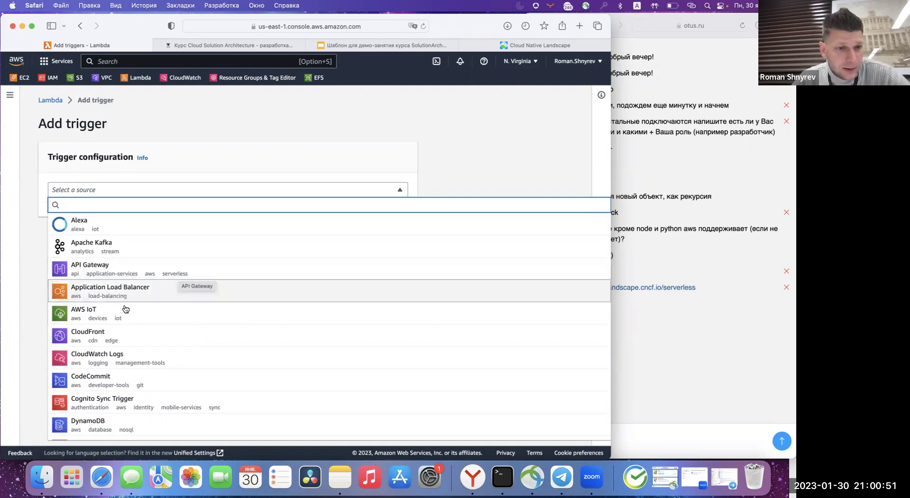
# Choose S3 as the trigger source.
pyautogui.scroll(-1, 126, 346)
pyautogui.scroll(-3, 125, 348)
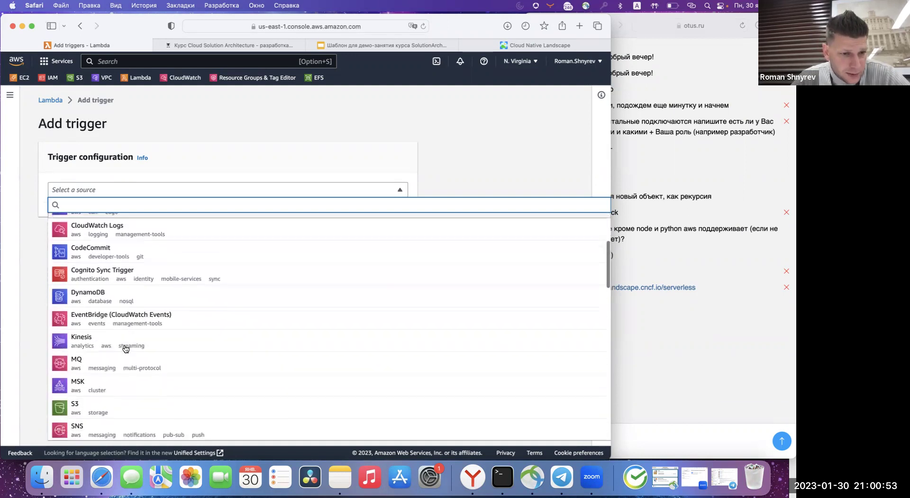
pyautogui.click(123, 384)
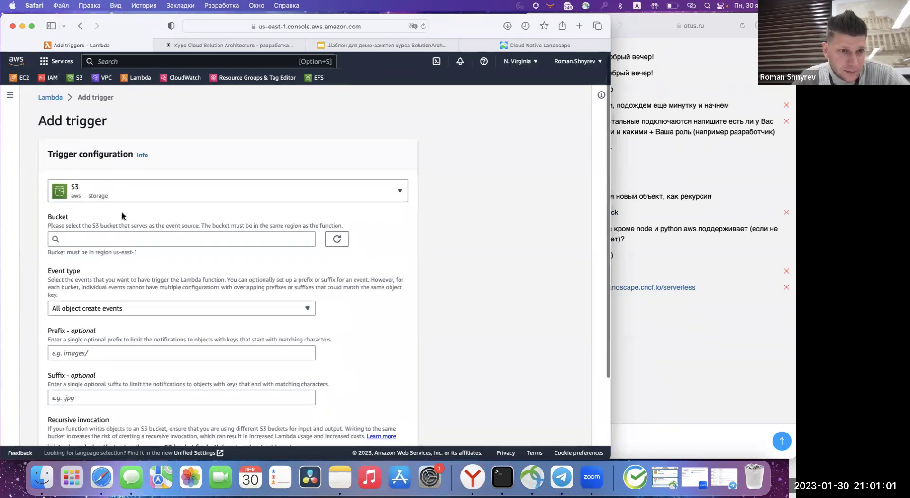
# Review the S3 trigger settings and event types, keep All object create events and tick the recursive invocation acknowledgement.
pyautogui.scroll(-1, 123, 209)
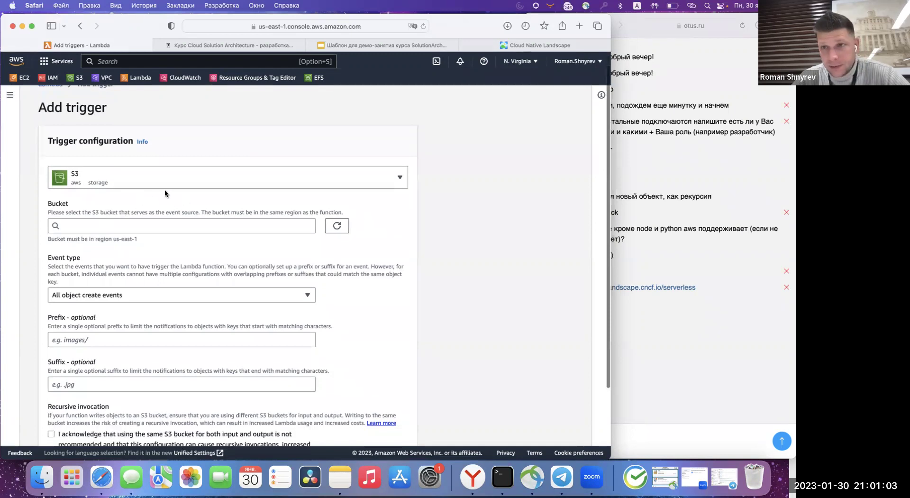
pyautogui.scroll(-1, 164, 192)
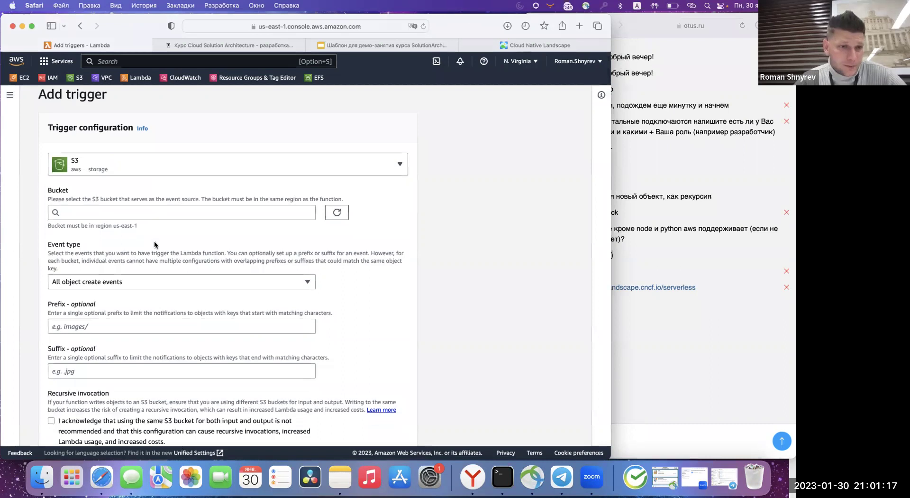
pyautogui.scroll(-3, 154, 244)
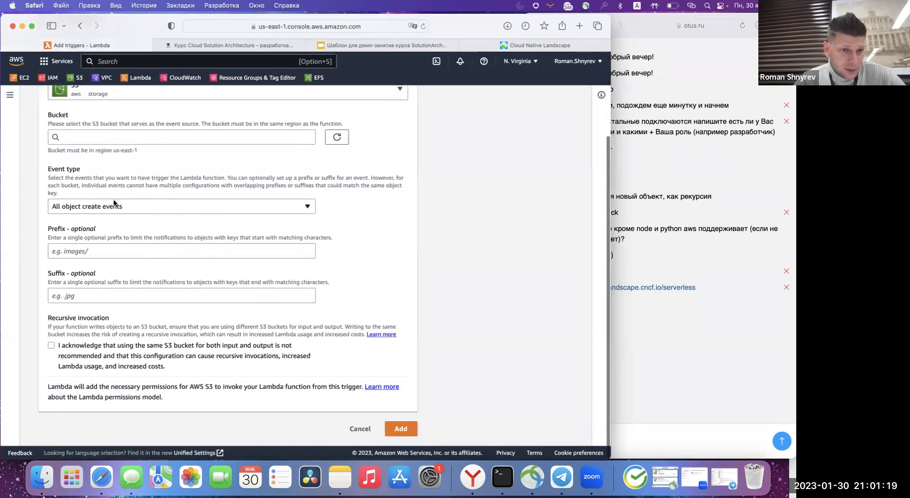
pyautogui.click(173, 206)
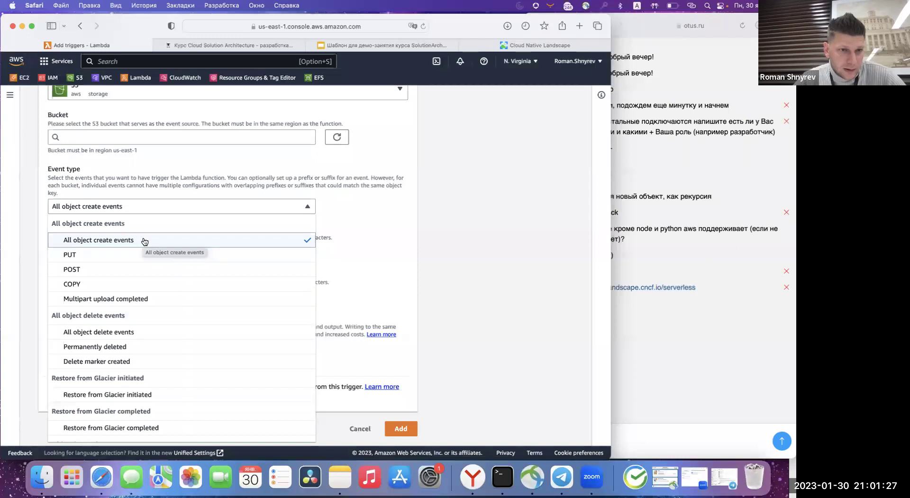
pyautogui.click(265, 208)
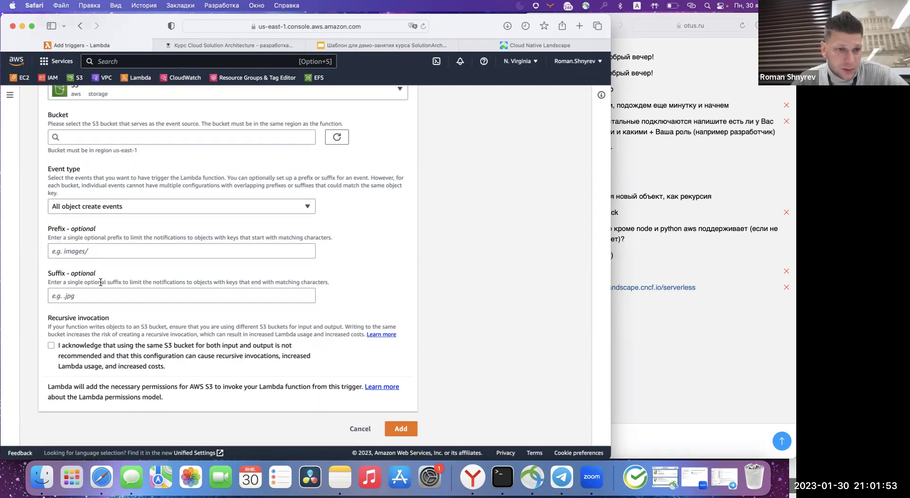
pyautogui.scroll(-1, 101, 303)
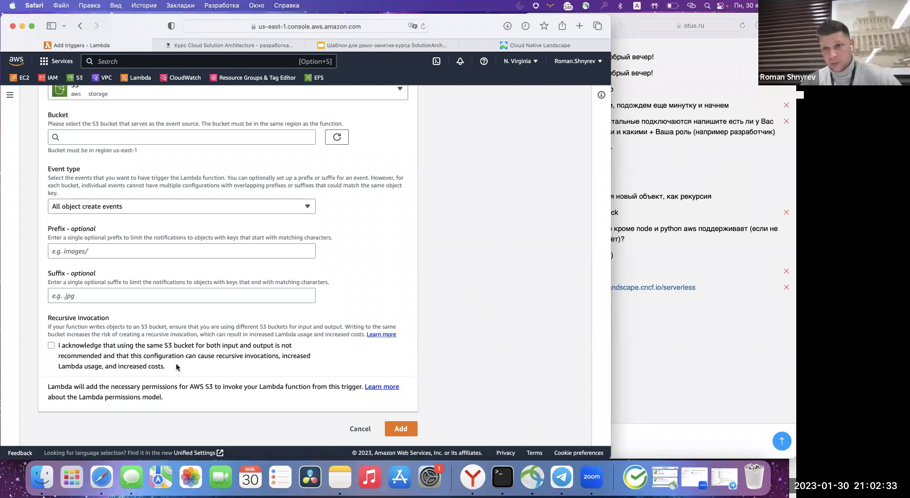
pyautogui.click(50, 346)
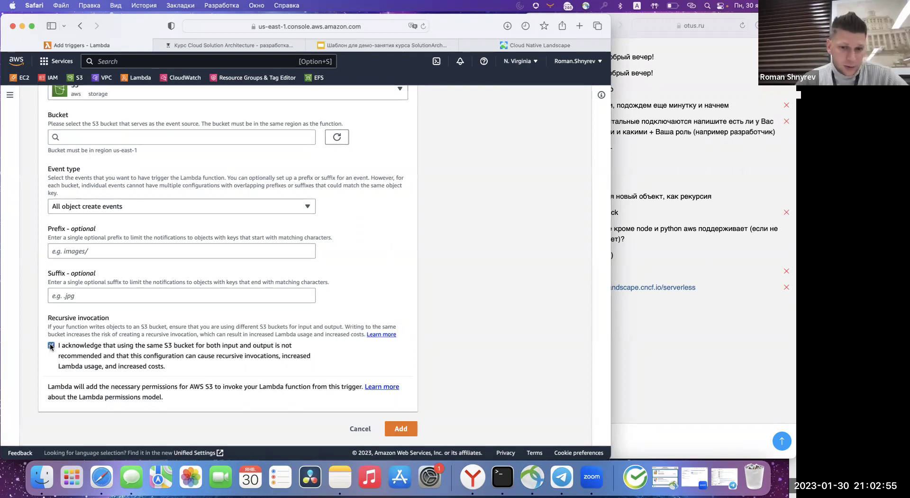
# Try to add the S3 trigger without choosing a bucket, and cancel the trigger setup.
pyautogui.scroll(3, 437, 336)
pyautogui.scroll(-3, 433, 332)
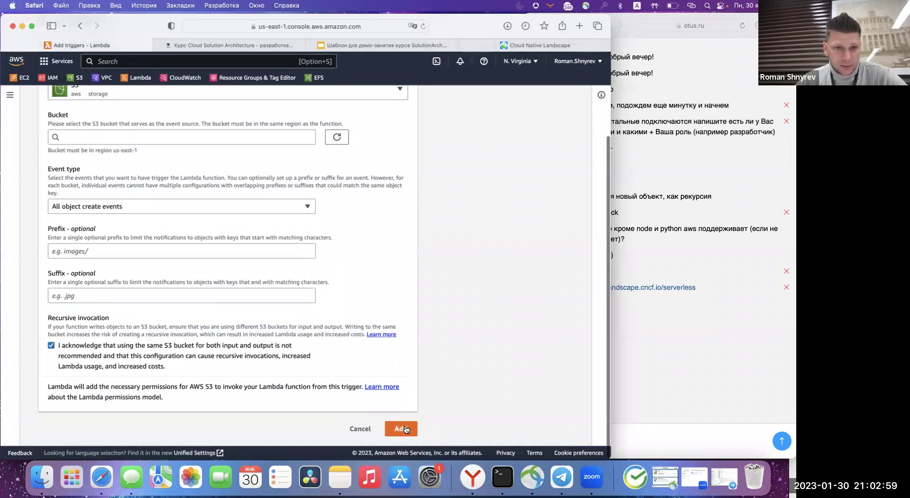
pyautogui.click(404, 429)
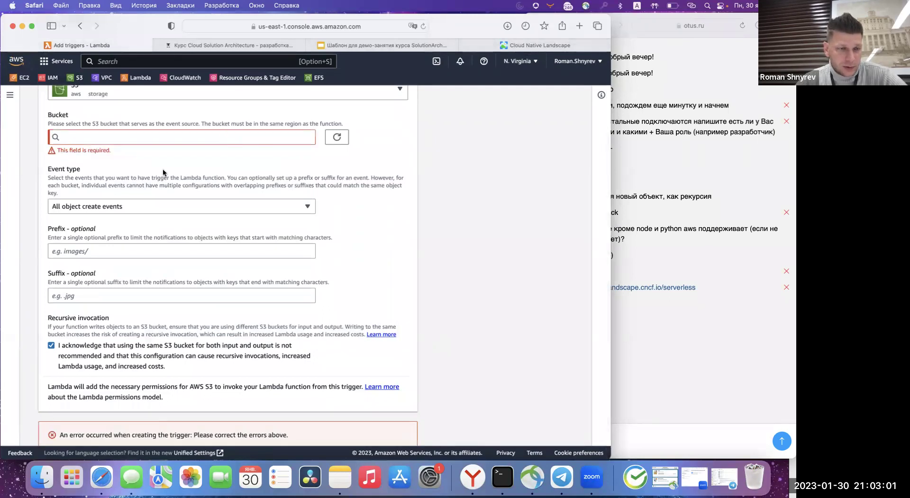
pyautogui.scroll(3, 163, 172)
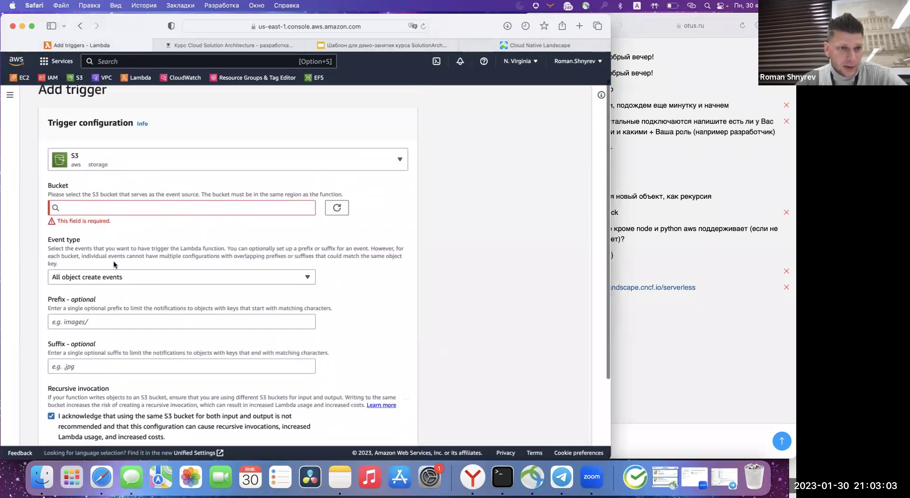
pyautogui.scroll(-4, 113, 260)
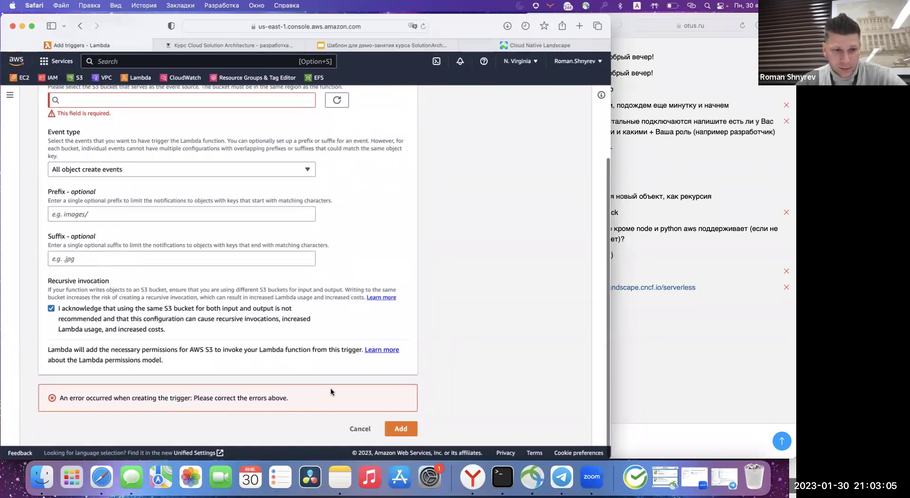
pyautogui.click(360, 429)
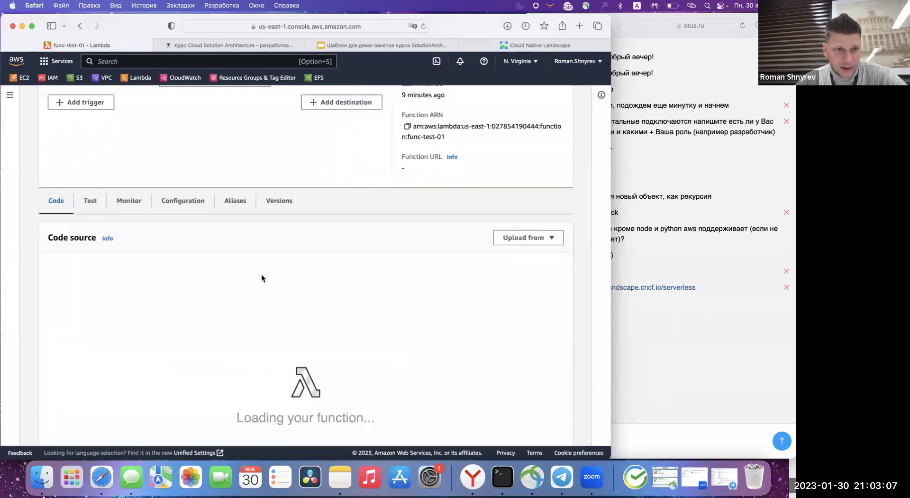
# Look over the func-test-01 function overview, its lambda_function code and the option for configuring a test event.
pyautogui.scroll(4, 127, 192)
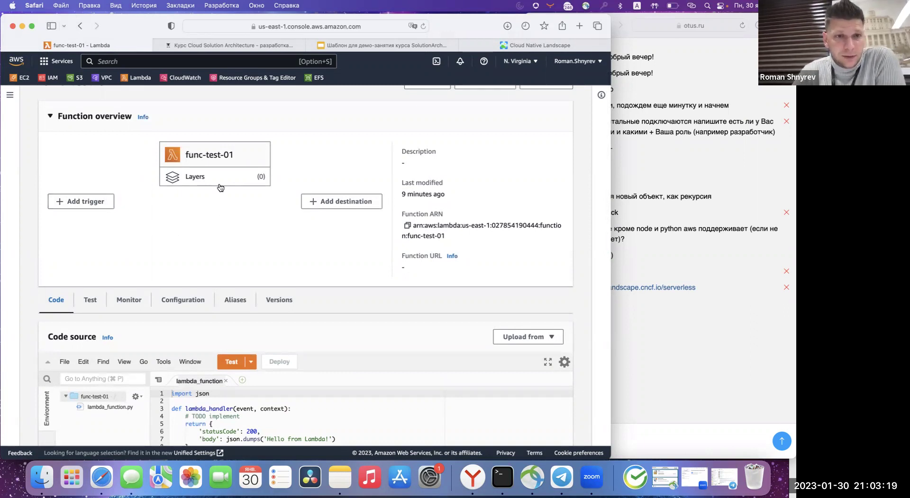
pyautogui.doubleClick(191, 154)
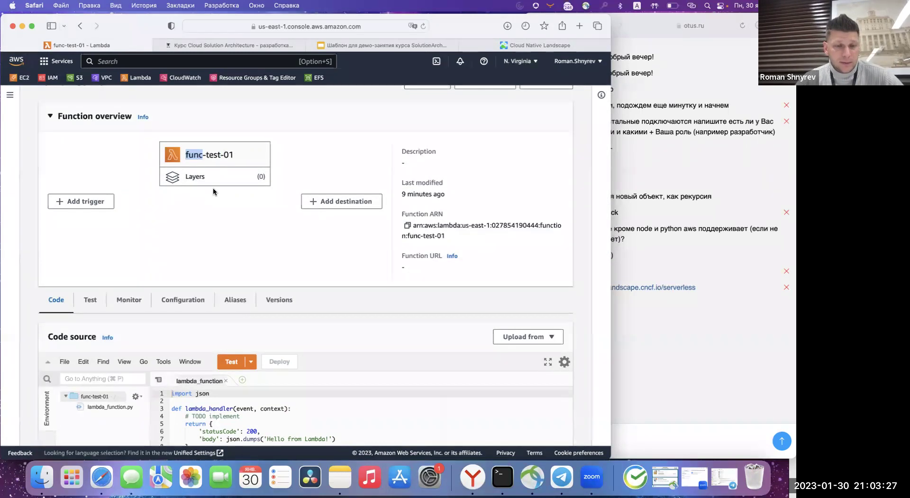
pyautogui.scroll(-5, 213, 187)
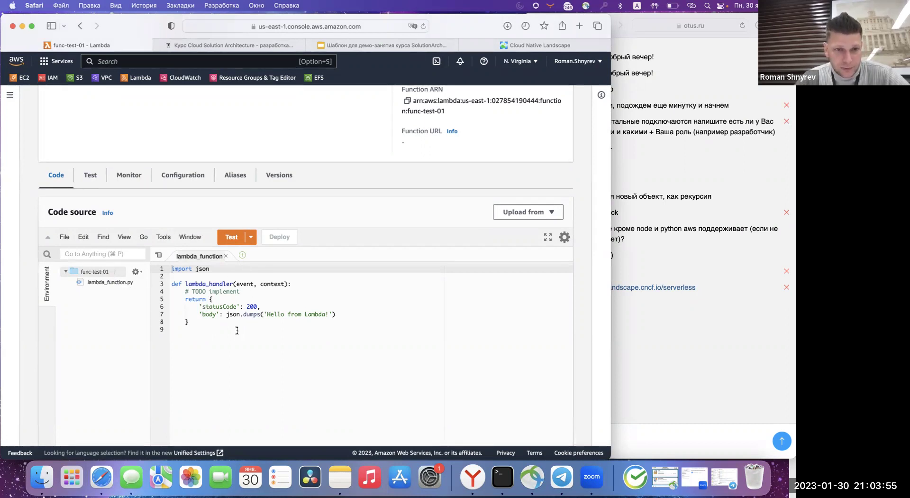
pyautogui.click(252, 238)
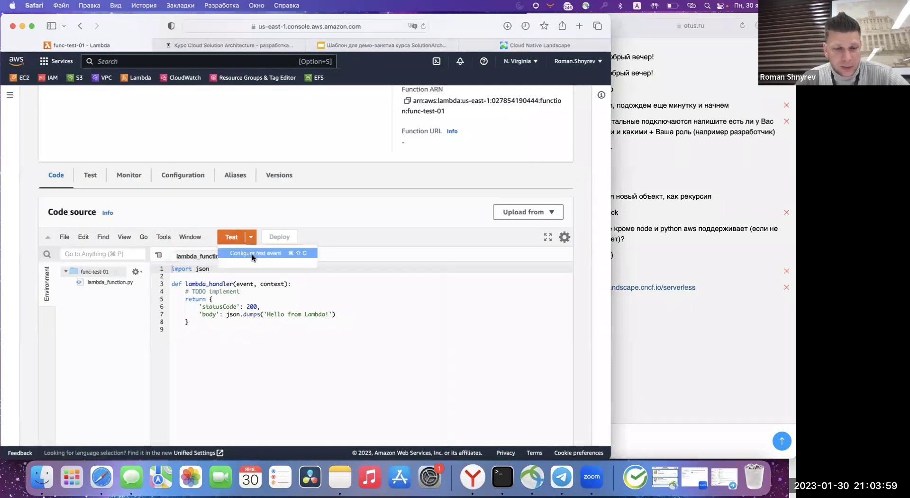
pyautogui.click(314, 229)
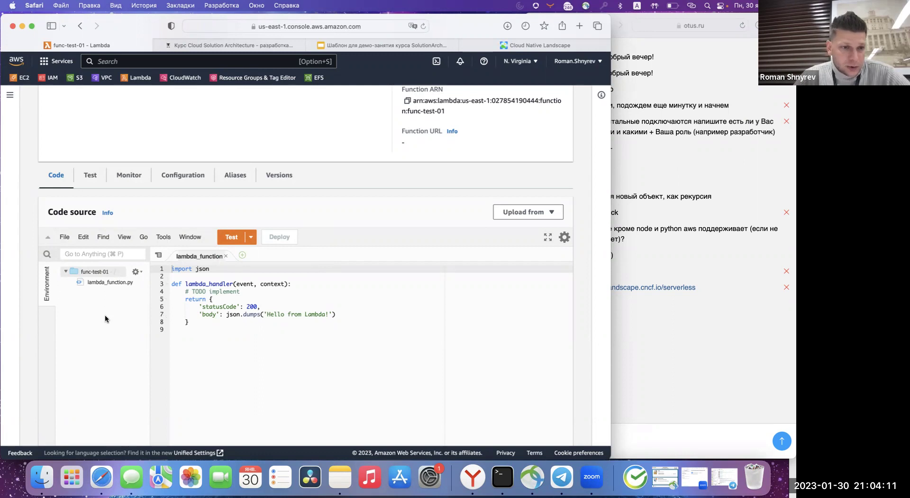
pyautogui.scroll(-5, 104, 314)
pyautogui.scroll(5, 152, 267)
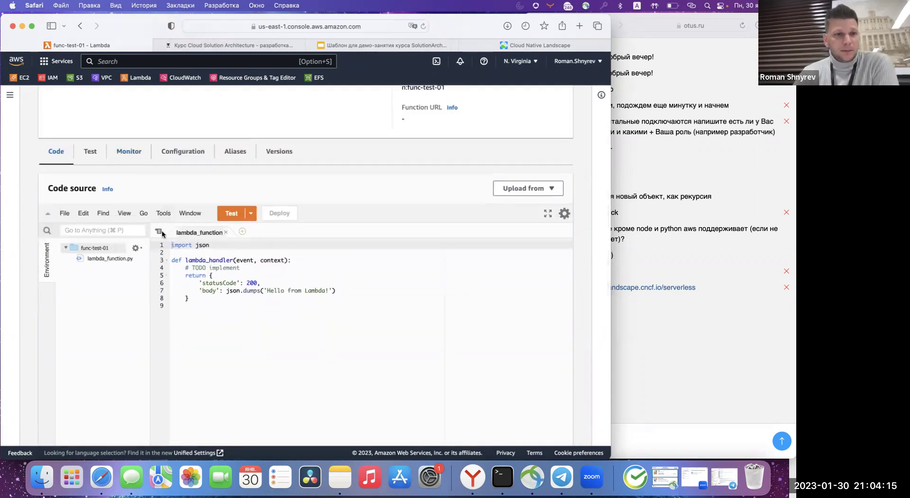
pyautogui.scroll(2, 146, 159)
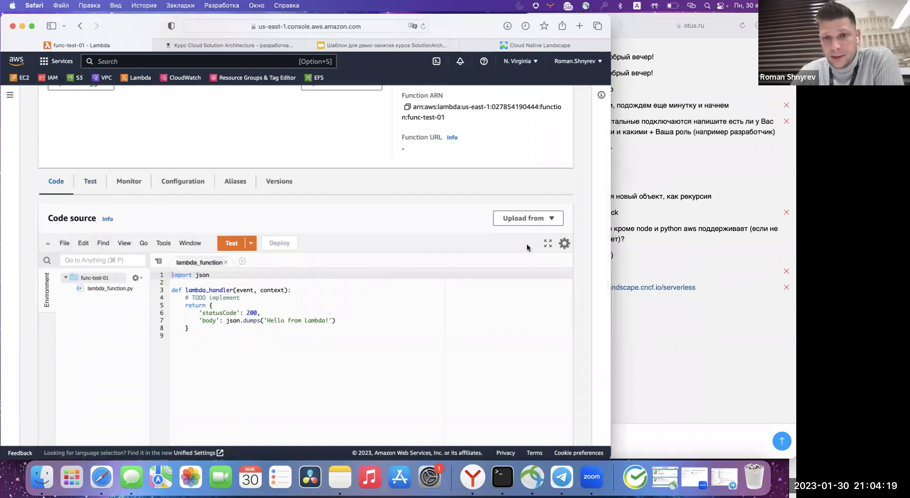
# Review the function's test event settings, including event name, sharing, template and event JSON.
pyautogui.click(93, 184)
pyautogui.scroll(-5, 189, 229)
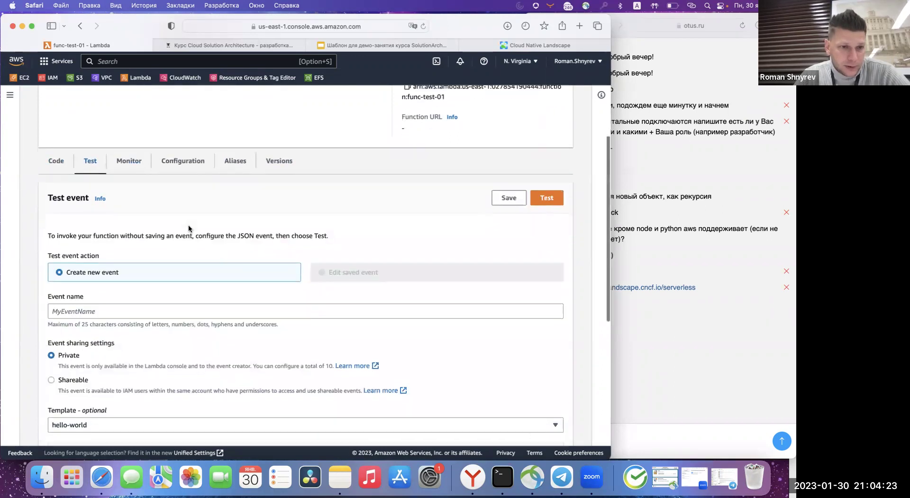
pyautogui.scroll(-2, 188, 229)
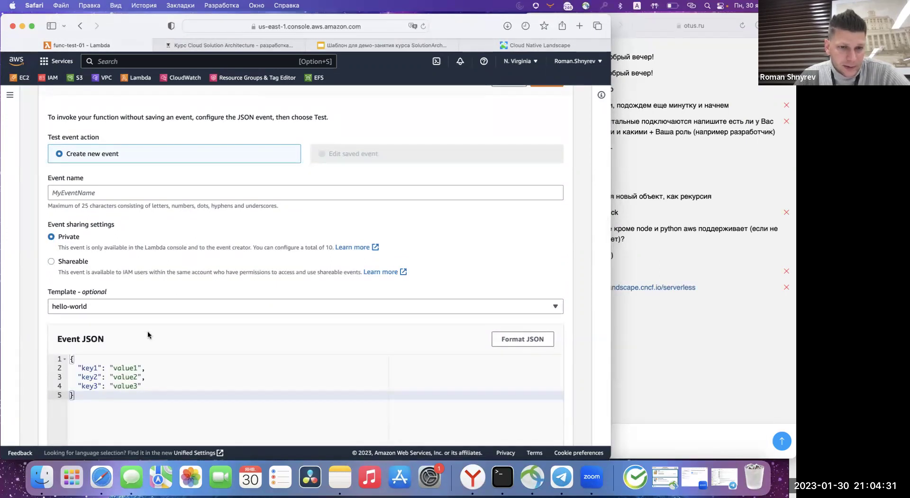
pyautogui.scroll(-8, 148, 335)
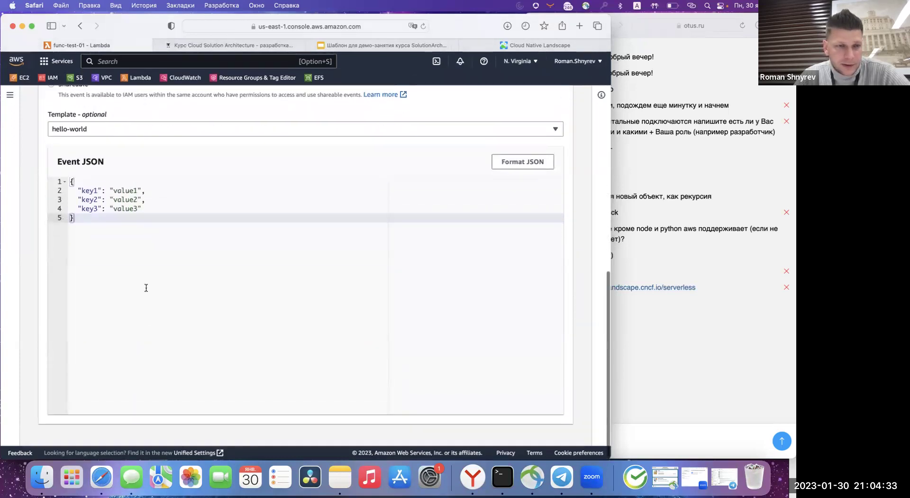
pyautogui.scroll(11, 146, 287)
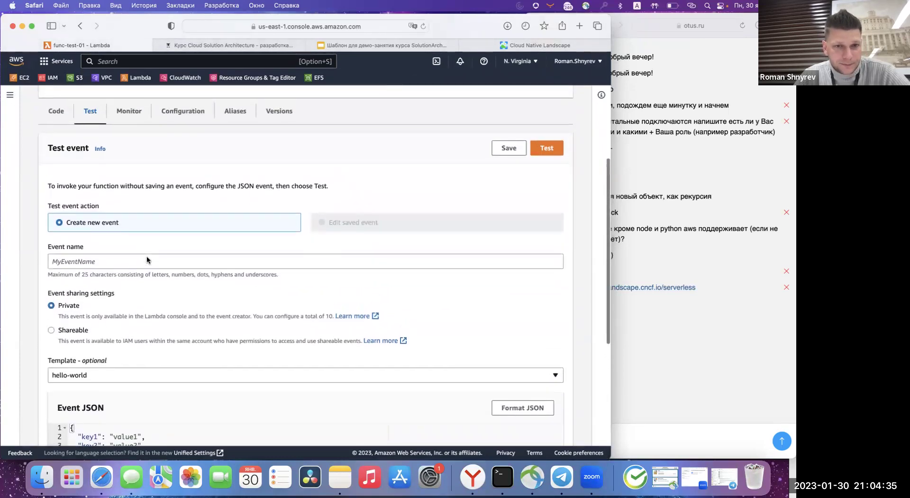
pyautogui.scroll(2, 147, 260)
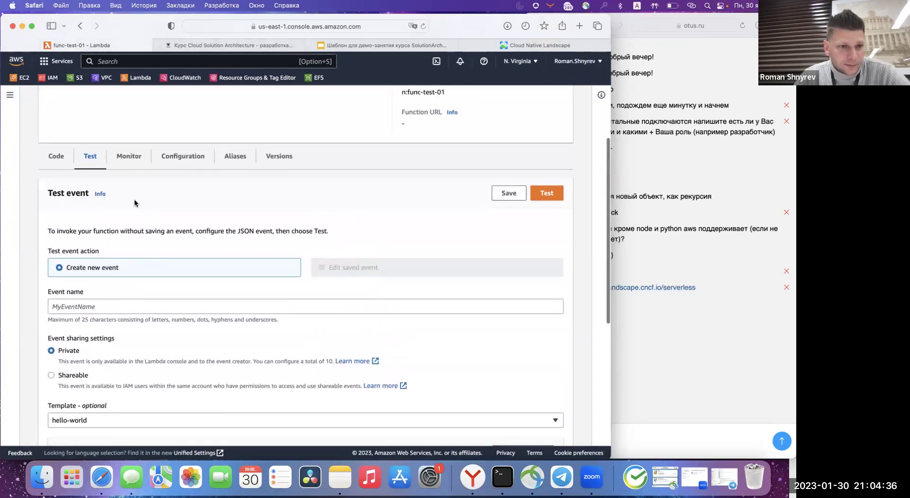
# Examine the function's CloudWatch metrics, from invocations, duration and errors to throttles, concurrent executions and async delivery failures.
pyautogui.click(134, 160)
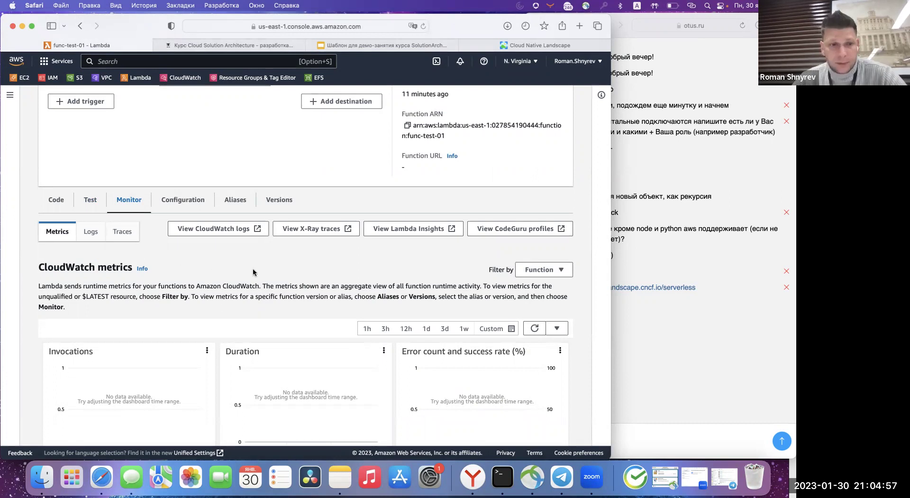
pyautogui.scroll(-5, 253, 276)
pyautogui.scroll(-2, 205, 258)
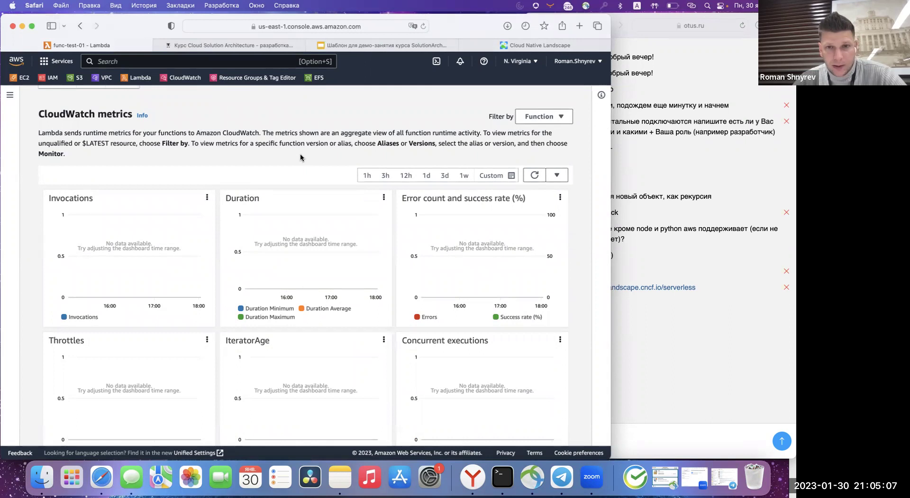
pyautogui.scroll(-1, 498, 123)
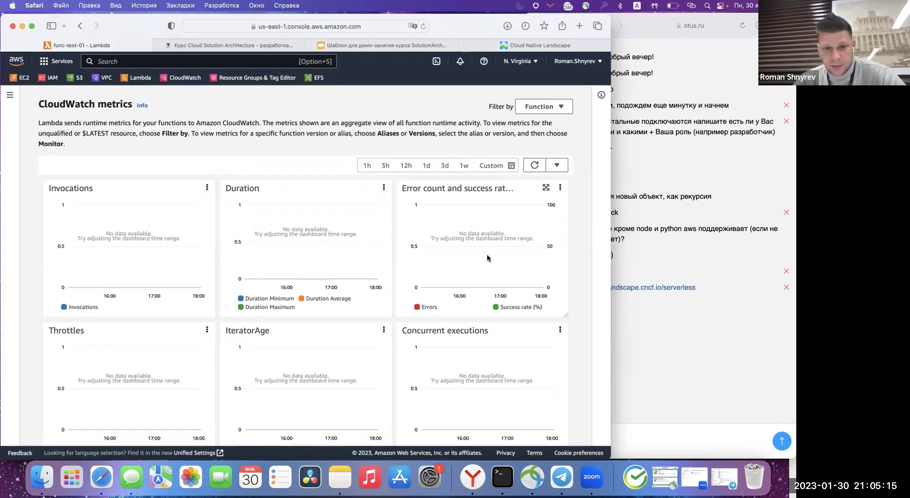
pyautogui.scroll(-3, 421, 242)
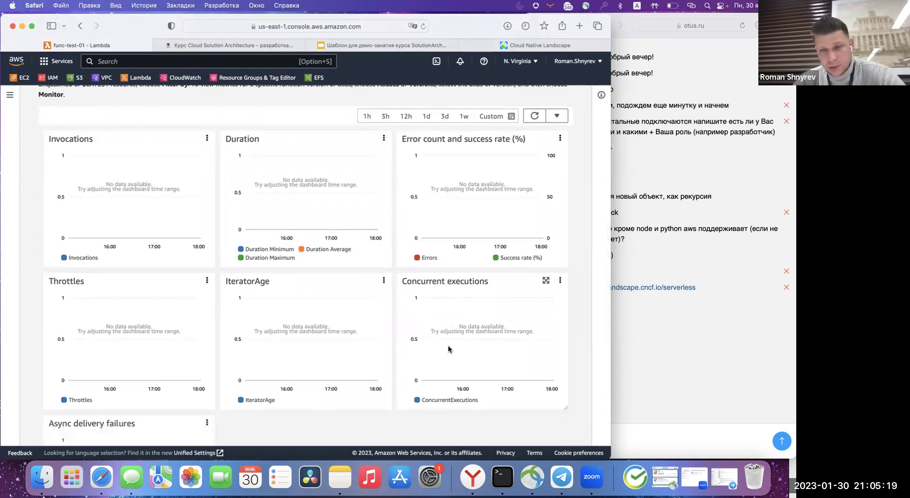
pyautogui.scroll(-5, 264, 322)
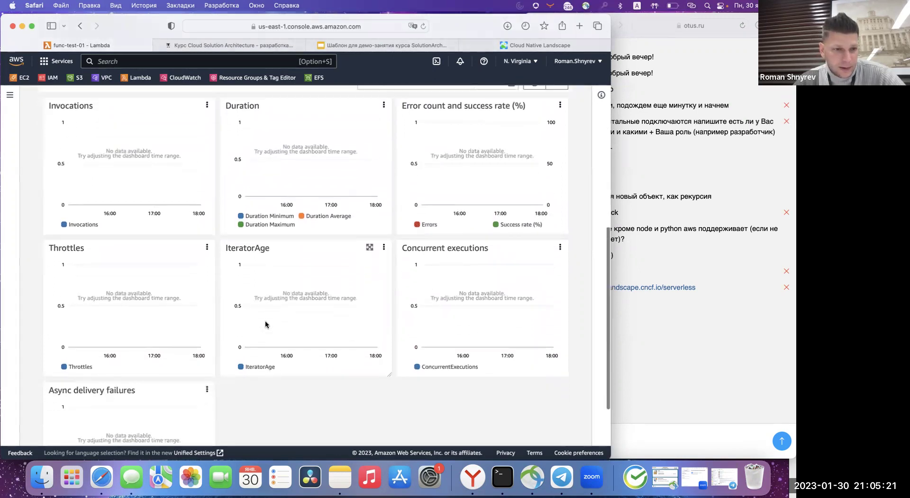
pyautogui.scroll(-3, 237, 326)
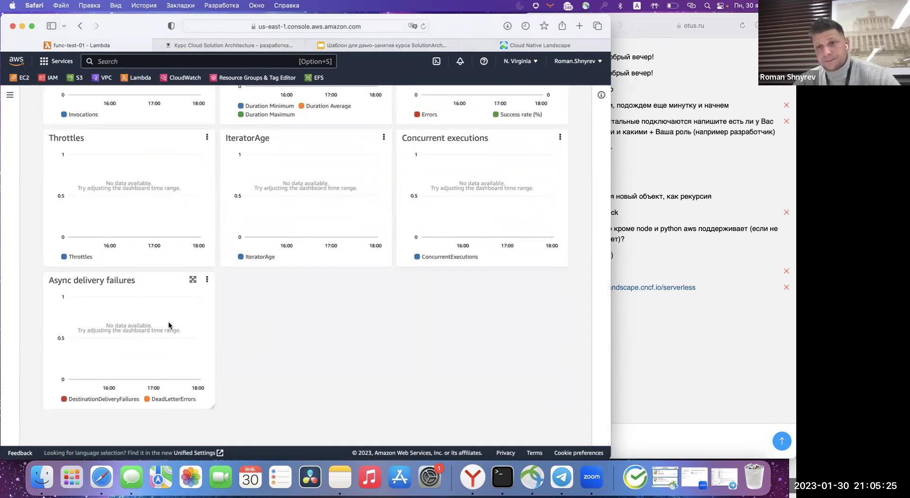
pyautogui.scroll(1, 303, 320)
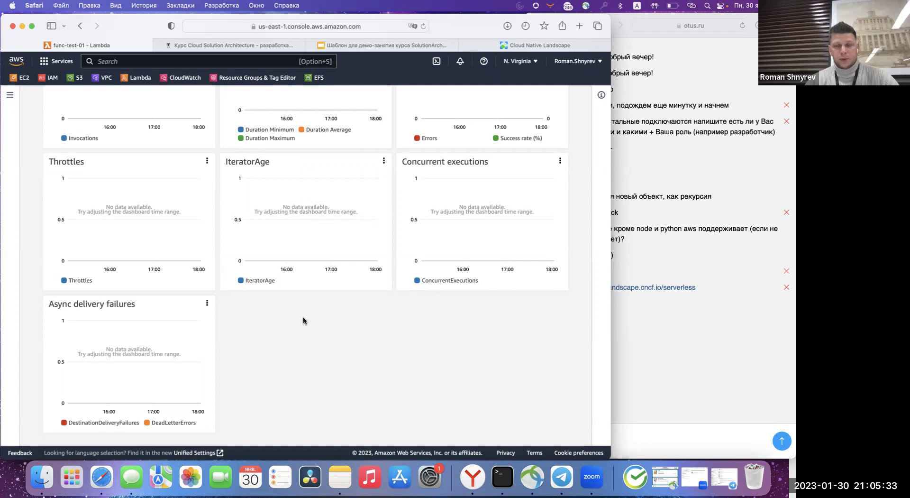
pyautogui.scroll(3, 382, 327)
pyautogui.scroll(10, 382, 326)
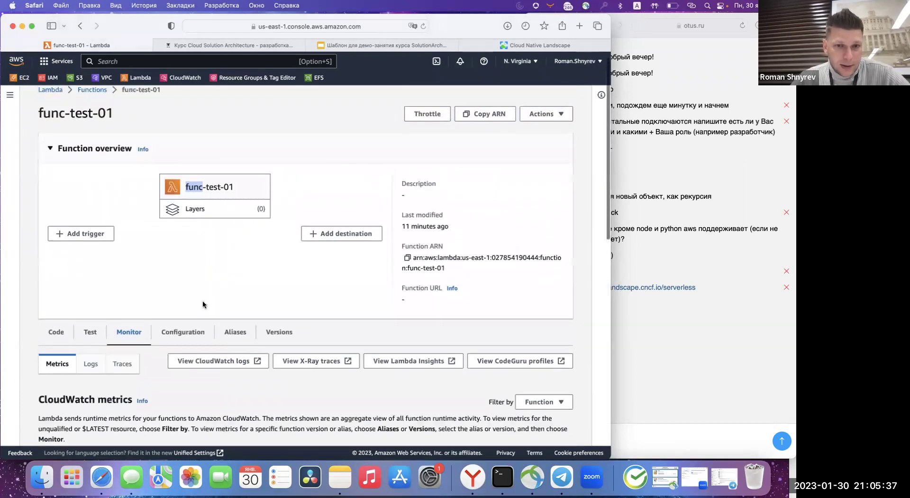
# Review the function's general configuration and its editable memory, storage, timeout and execution role settings, leaving without saving.
pyautogui.click(190, 331)
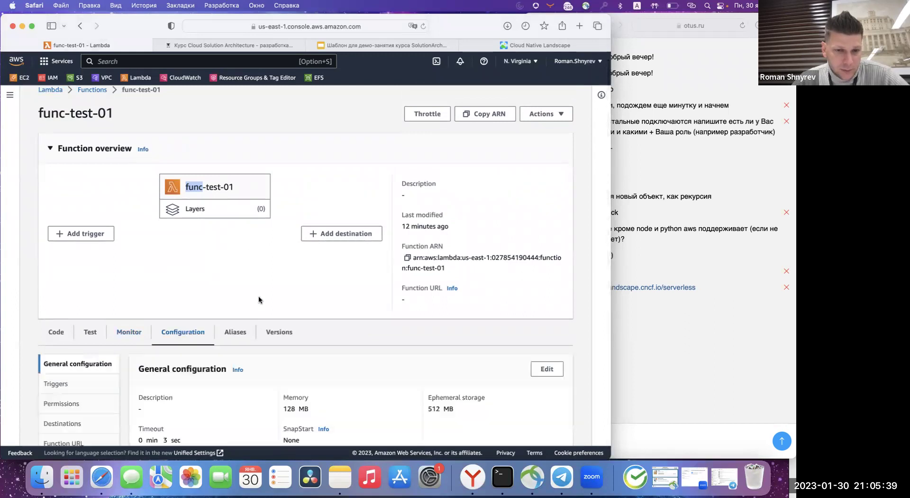
pyautogui.scroll(-3, 258, 299)
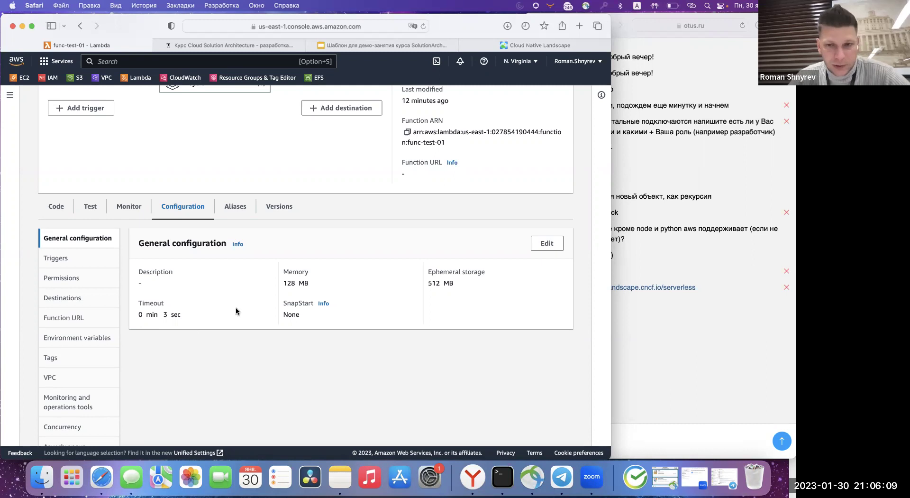
pyautogui.click(546, 245)
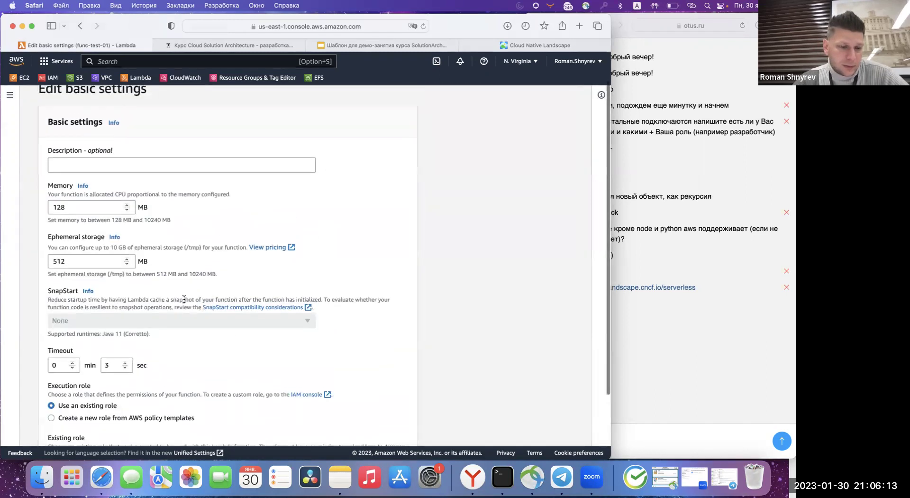
pyautogui.scroll(-3, 184, 299)
pyautogui.scroll(5, 184, 299)
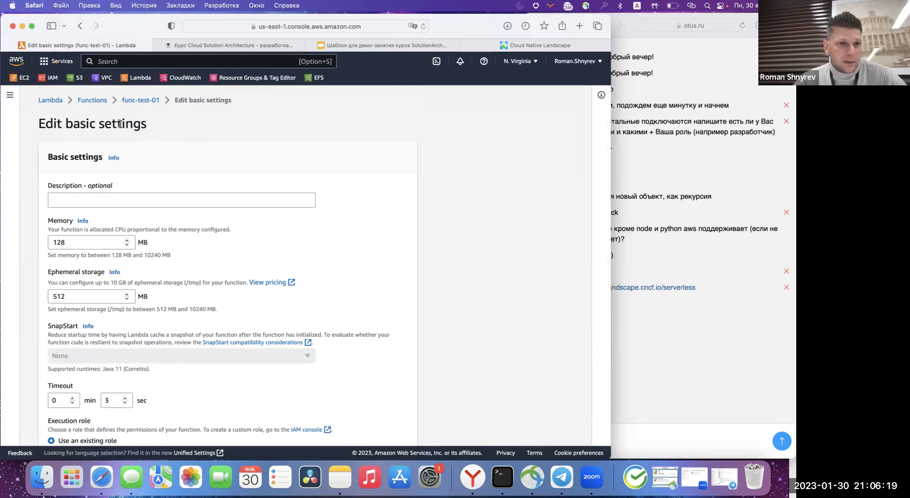
pyautogui.scroll(-3, 369, 401)
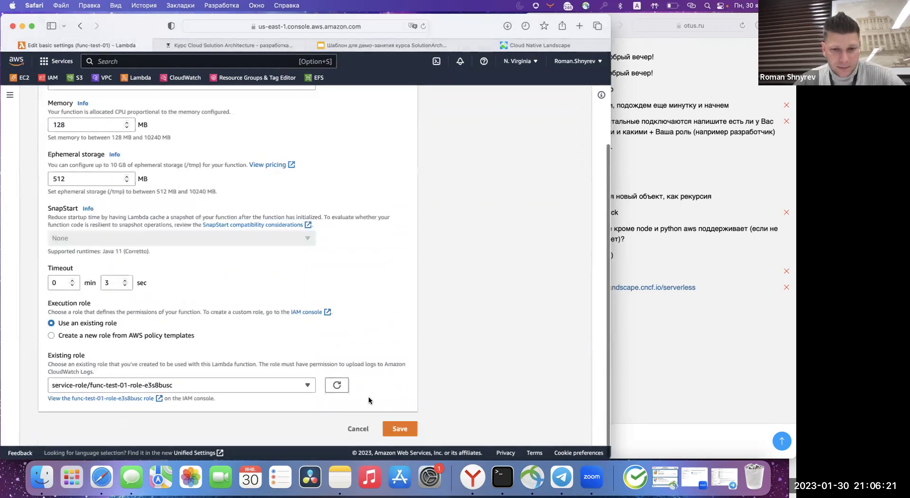
pyautogui.click(358, 428)
# Look through the function's configuration sections and view its asynchronous invocation settings.
pyautogui.scroll(-2, 169, 316)
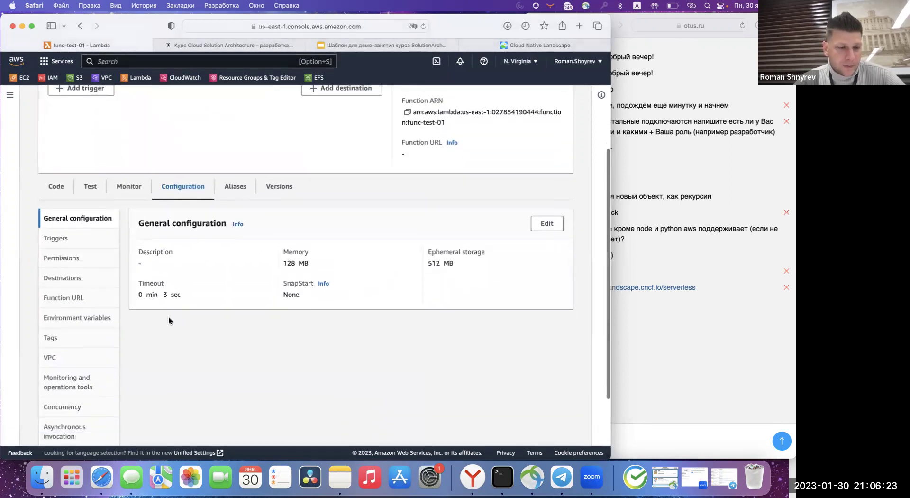
pyautogui.scroll(-3, 123, 286)
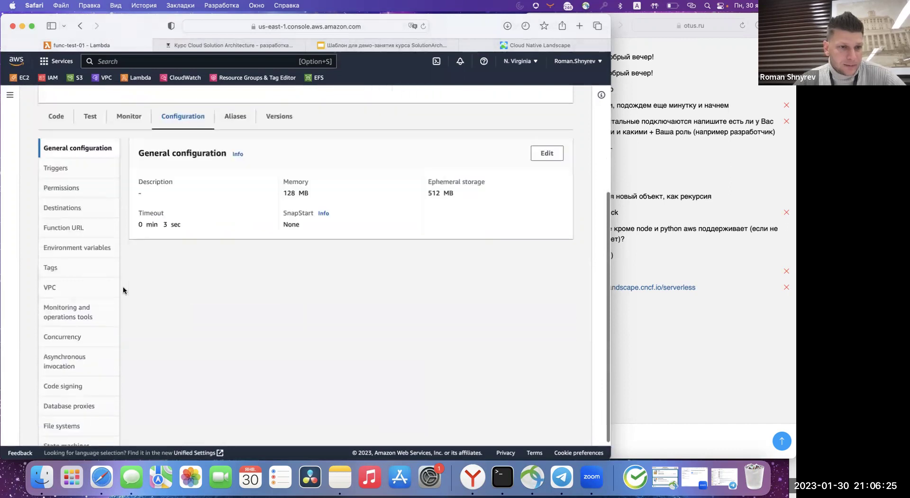
pyautogui.scroll(-1, 123, 286)
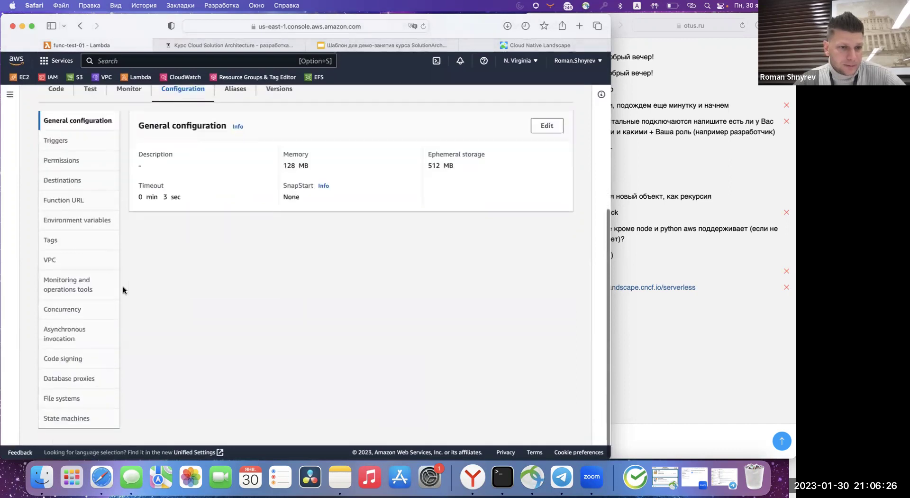
pyautogui.click(80, 336)
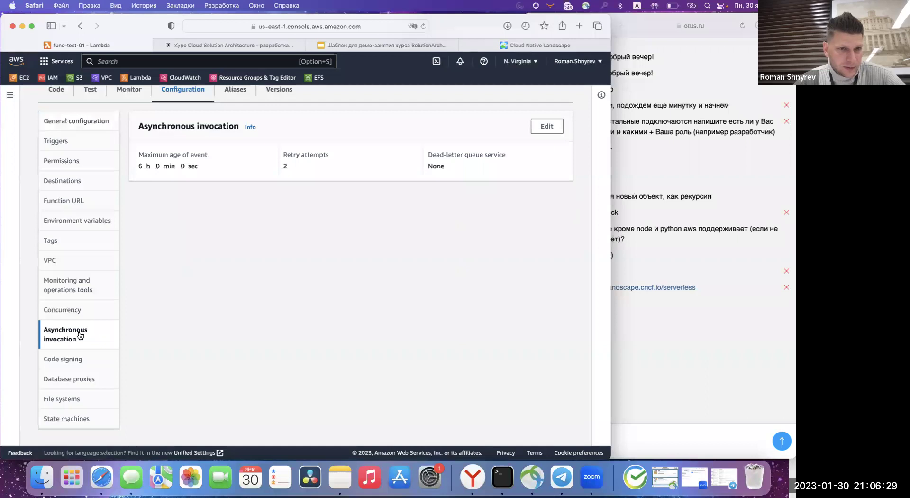
pyautogui.scroll(1, 187, 224)
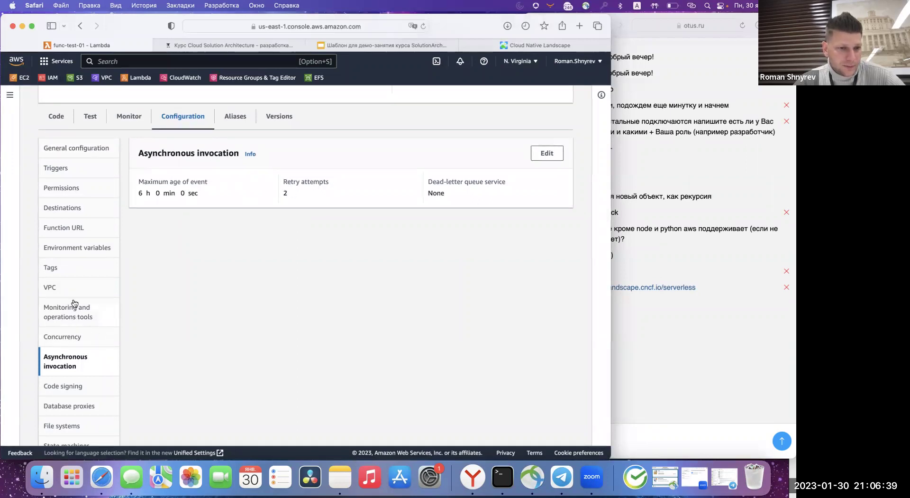
# Review the function's monitoring and operations tools settings, including logs and metrics, active tracing, enhanced monitoring and code profiling.
pyautogui.click(71, 318)
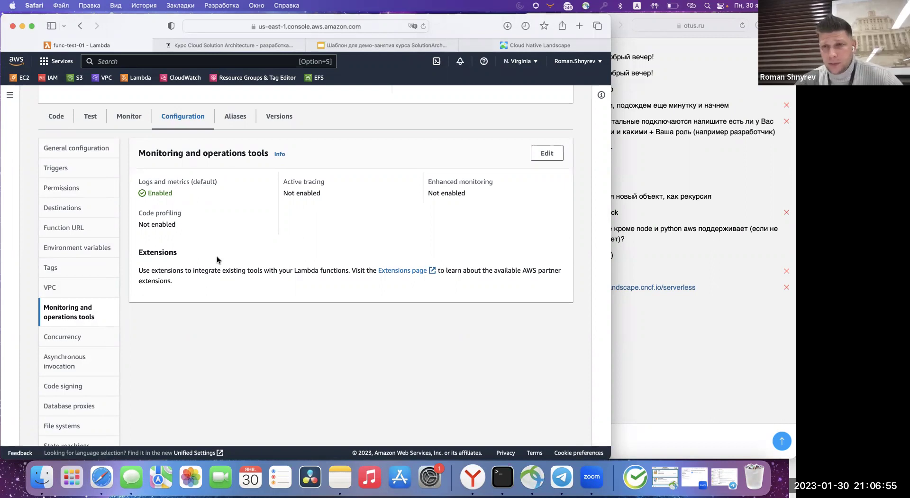
pyautogui.scroll(3, 81, 266)
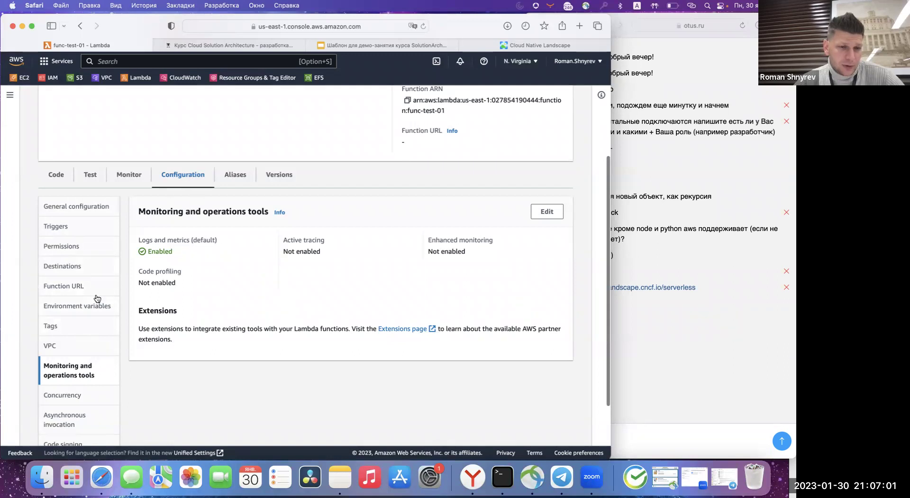
pyautogui.scroll(-1, 97, 298)
pyautogui.scroll(-3, 98, 298)
pyautogui.scroll(7, 95, 299)
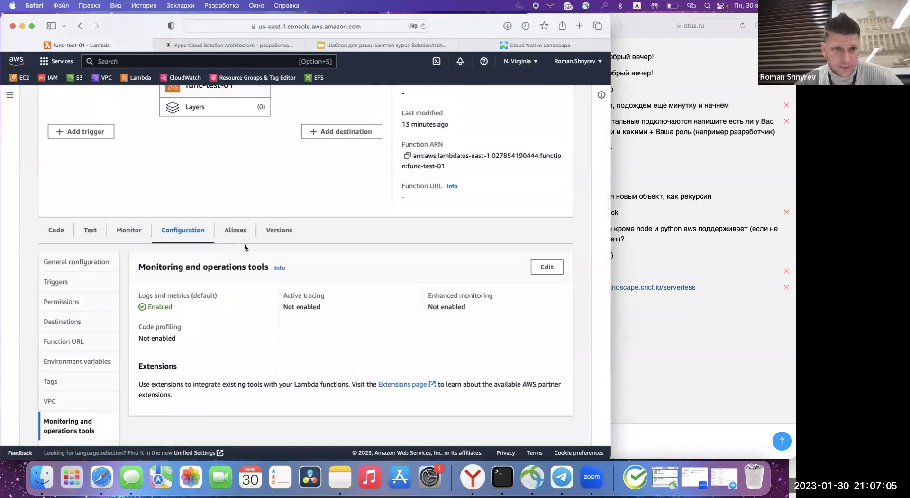
pyautogui.scroll(5, 300, 257)
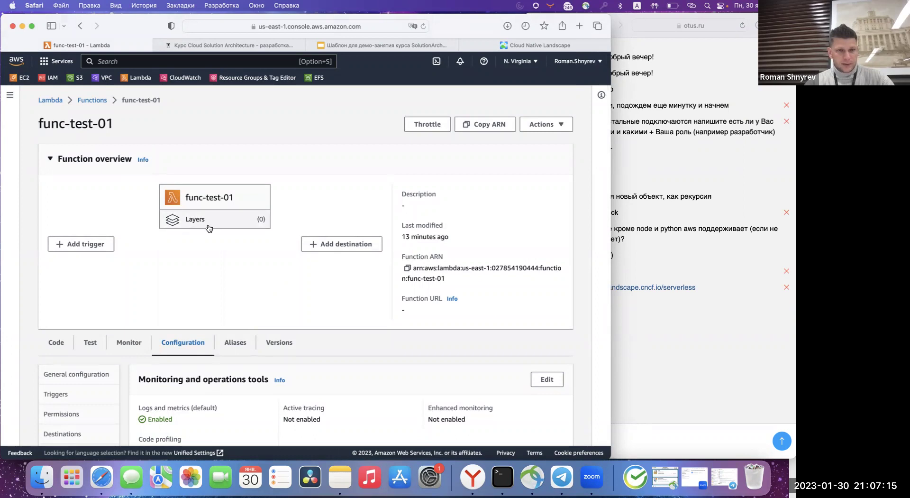
# View the function's layers along with its code properties and runtime settings, and return to the function overview.
pyautogui.click(261, 225)
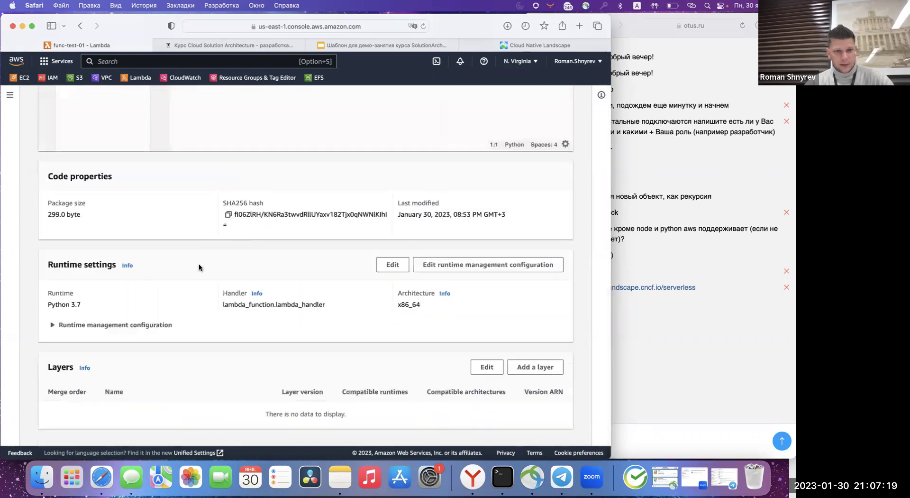
pyautogui.scroll(5, 198, 285)
pyautogui.scroll(15, 198, 304)
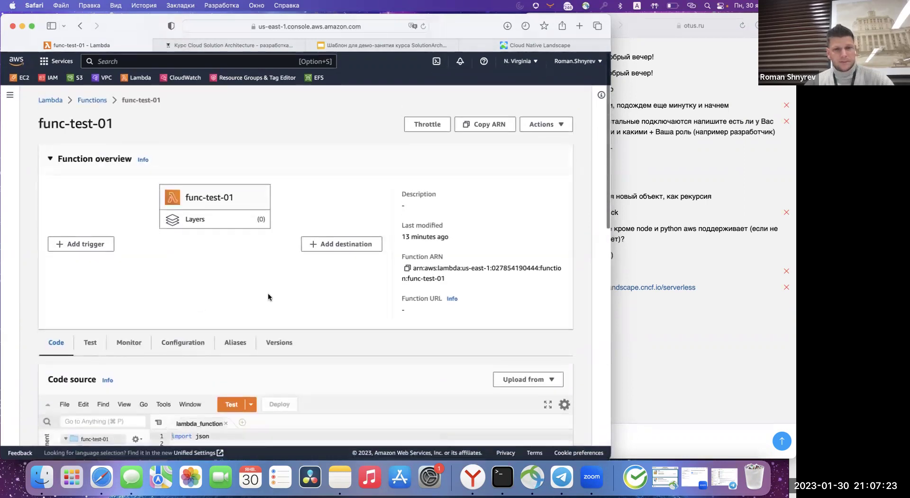
# Review the Add destination form, trying the On success and On failure conditions and viewing the destination types, and leave without saving.
pyautogui.click(348, 246)
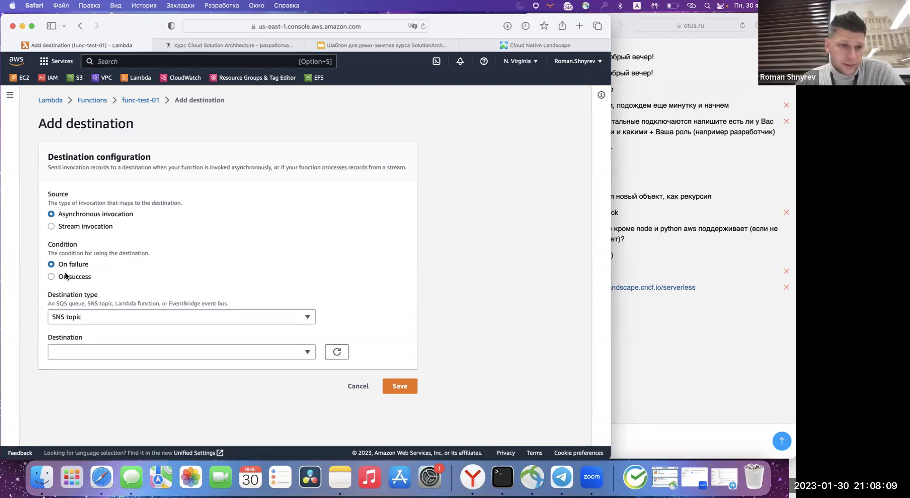
pyautogui.click(51, 277)
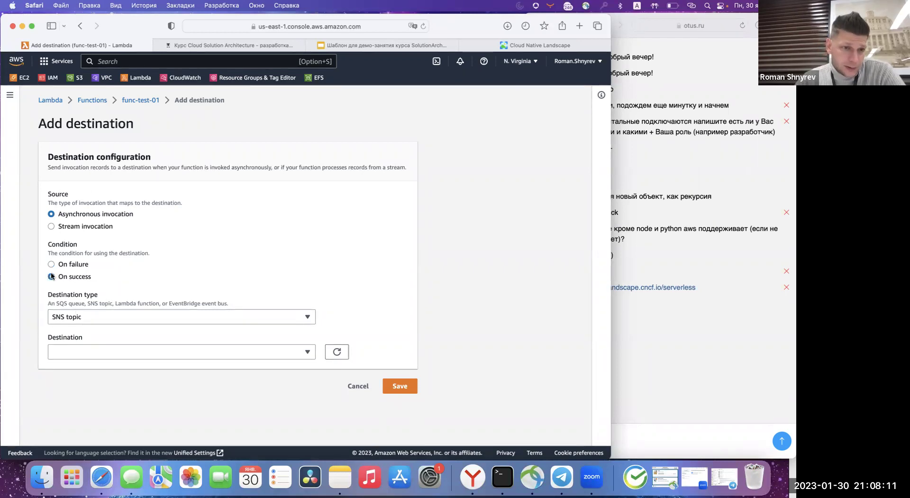
pyautogui.click(51, 266)
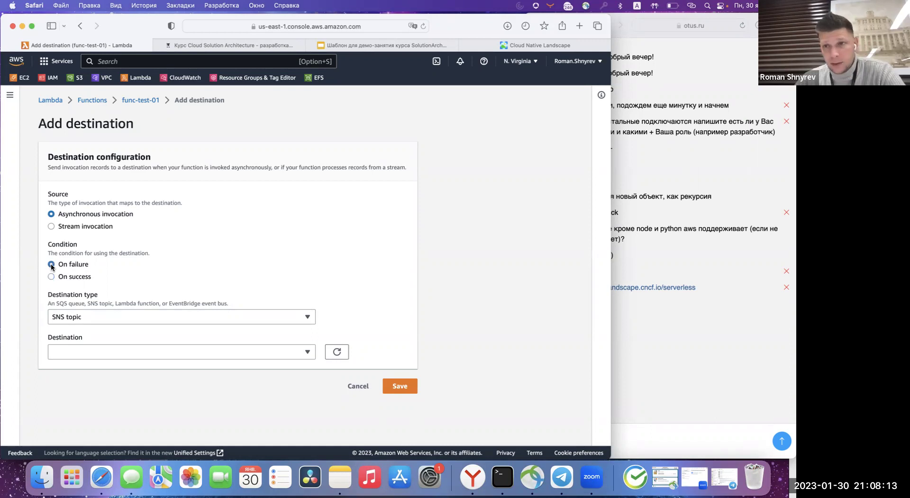
pyautogui.click(126, 321)
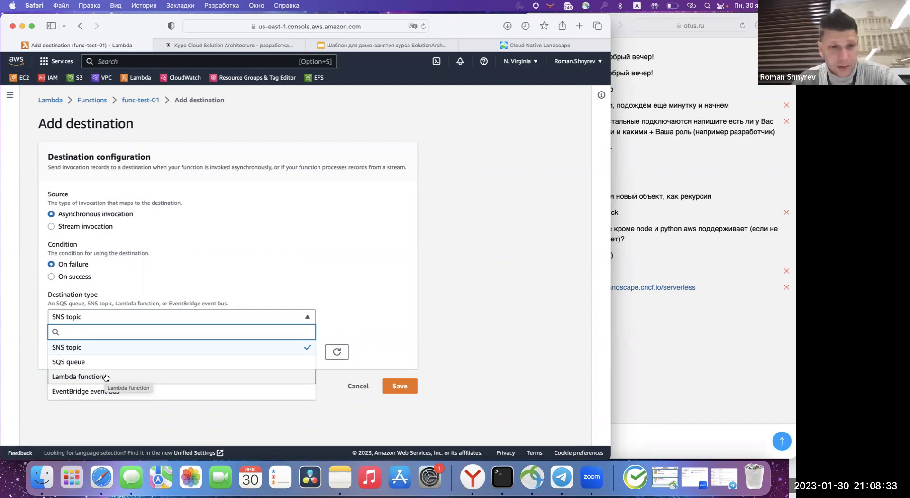
pyautogui.click(287, 243)
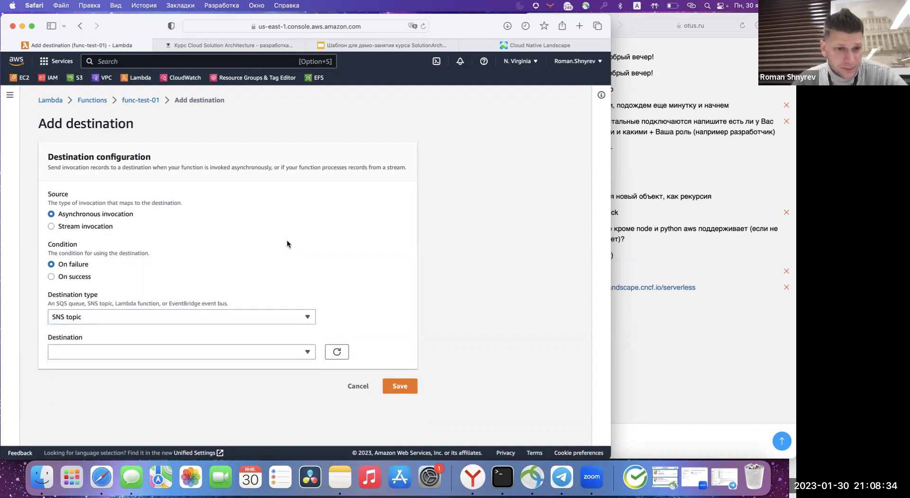
pyautogui.click(354, 387)
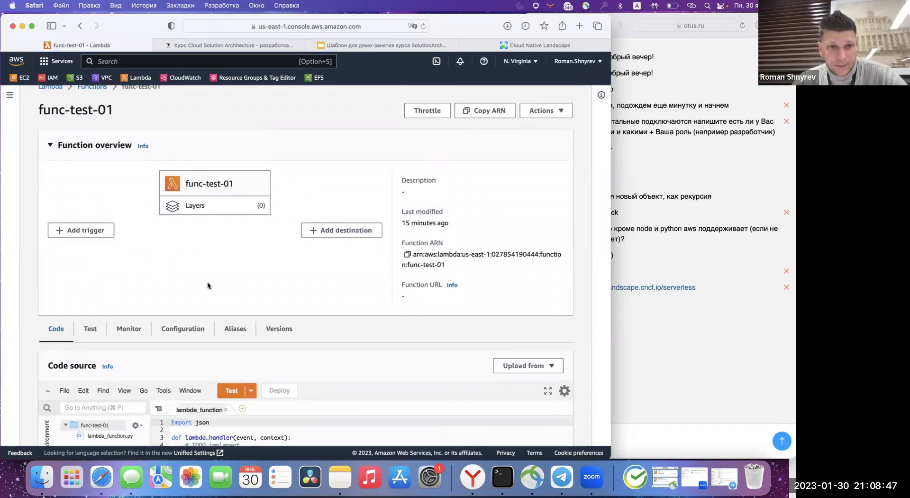
# Go to the Lambda functions list, inspect func-test-01's package type and available actions, and reopen the function's details.
pyautogui.scroll(-2, 237, 319)
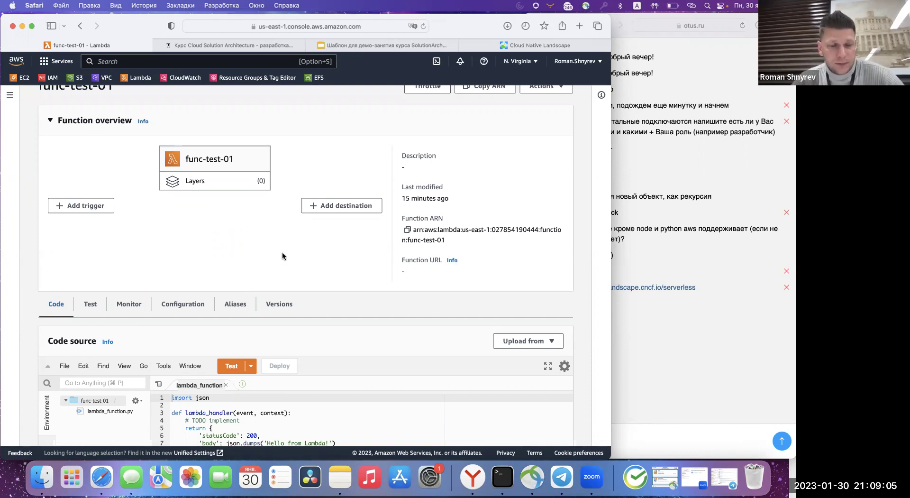
pyautogui.scroll(2, 313, 242)
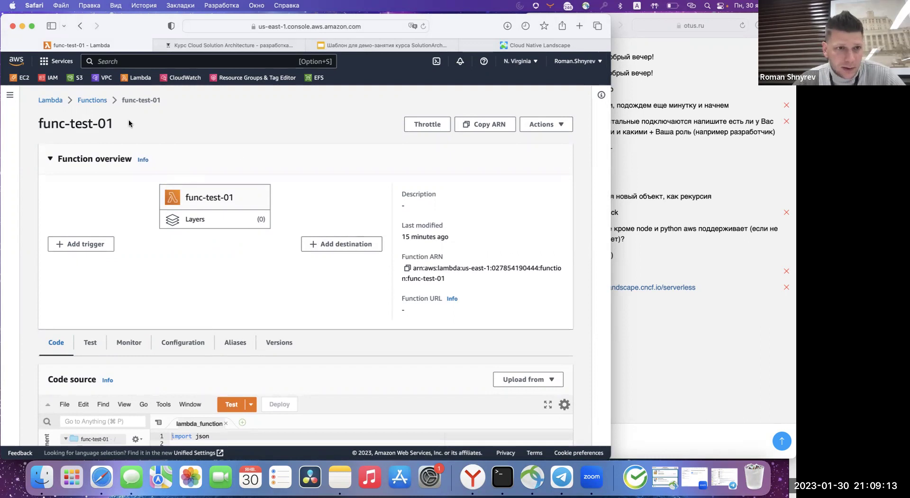
pyautogui.click(92, 100)
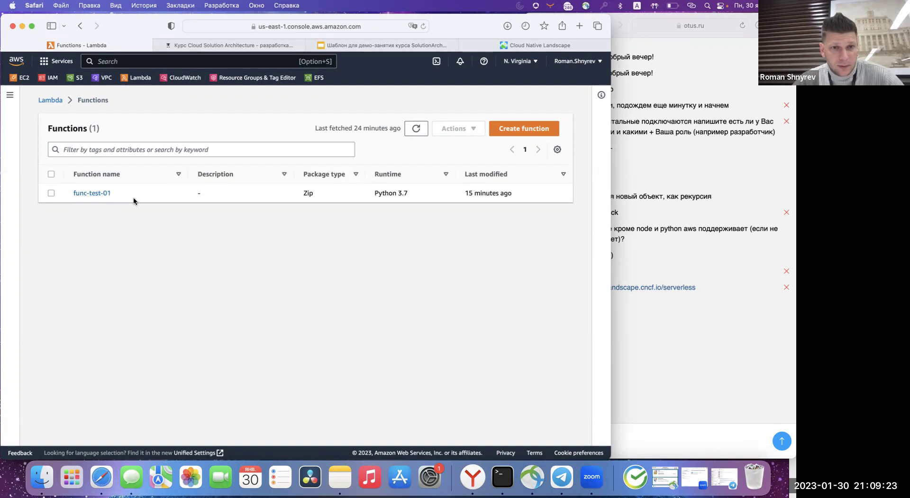
pyautogui.doubleClick(308, 193)
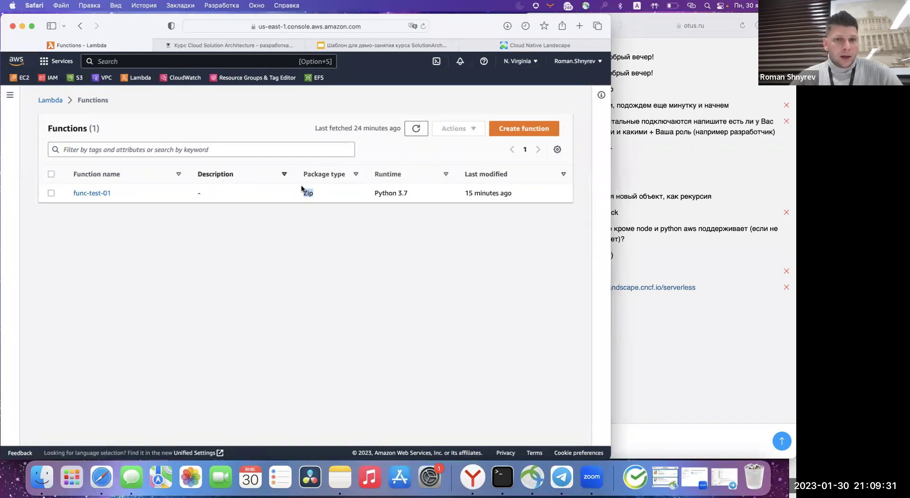
pyautogui.click(51, 193)
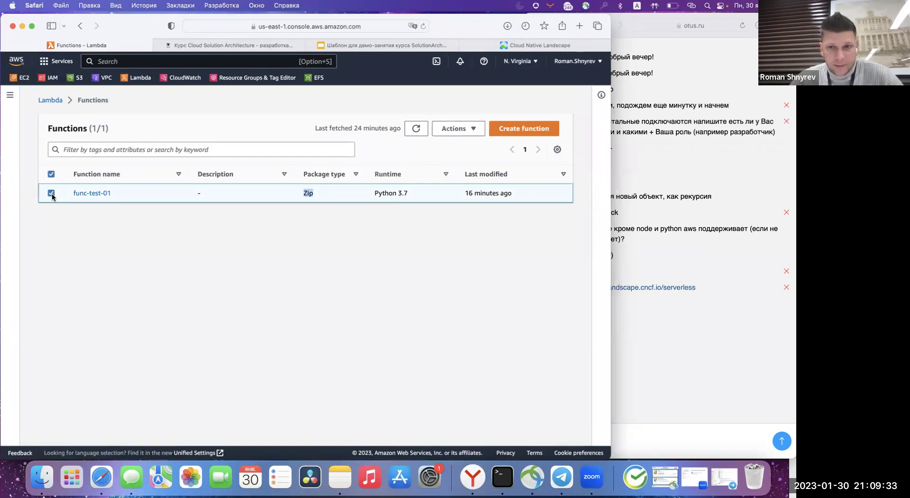
pyautogui.click(475, 137)
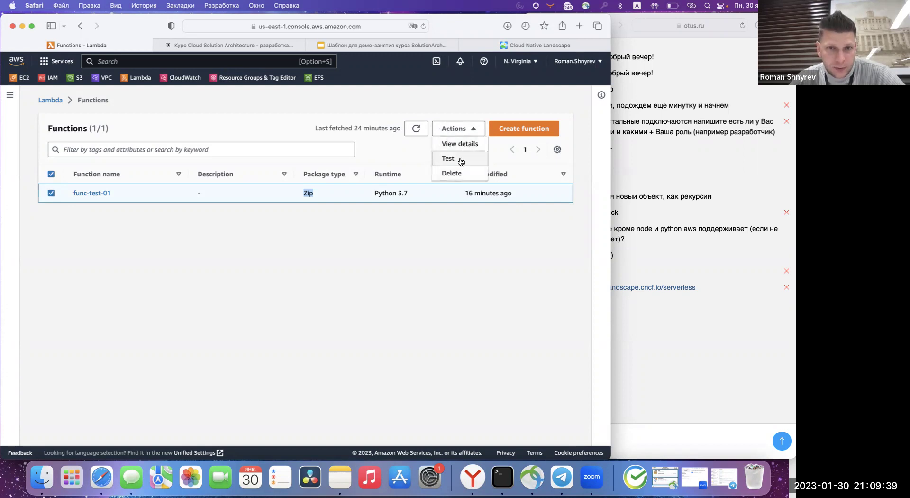
pyautogui.click(468, 145)
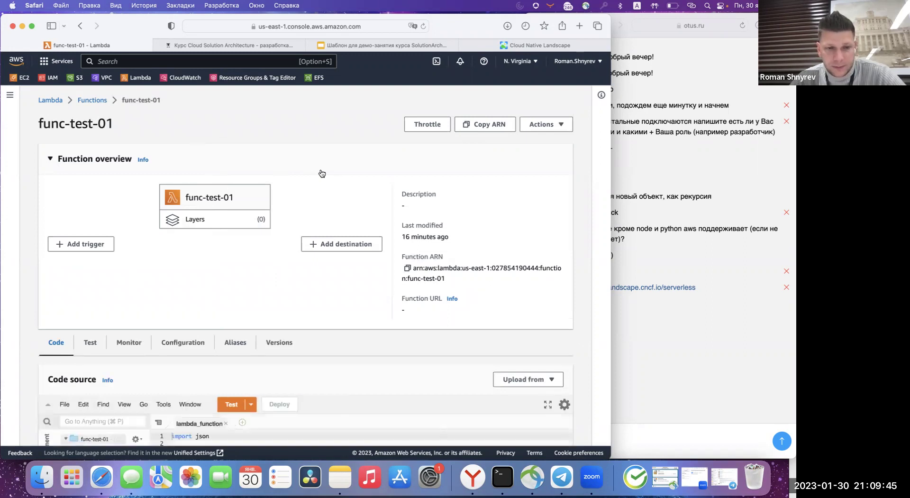
# Check the webinar chat for questions and switch to the Google Slides presentation to show the "Вопросы?" slide.
pyautogui.click(649, 190)
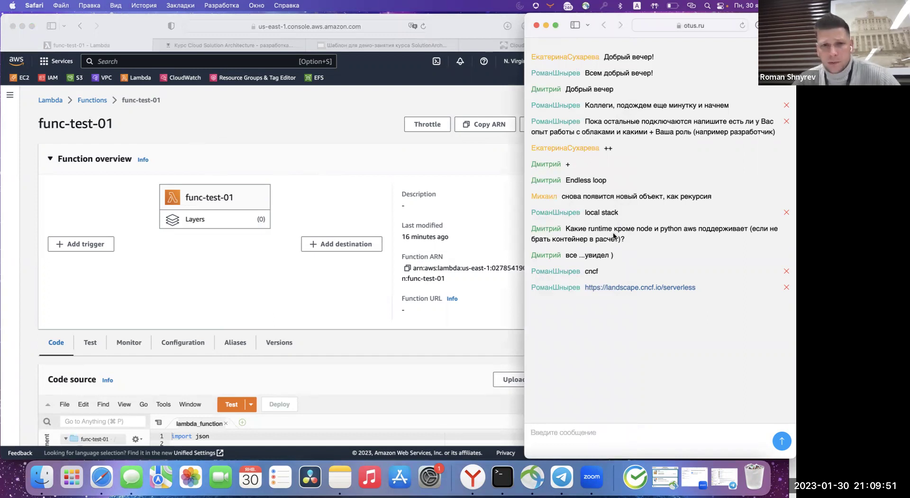
pyautogui.click(334, 146)
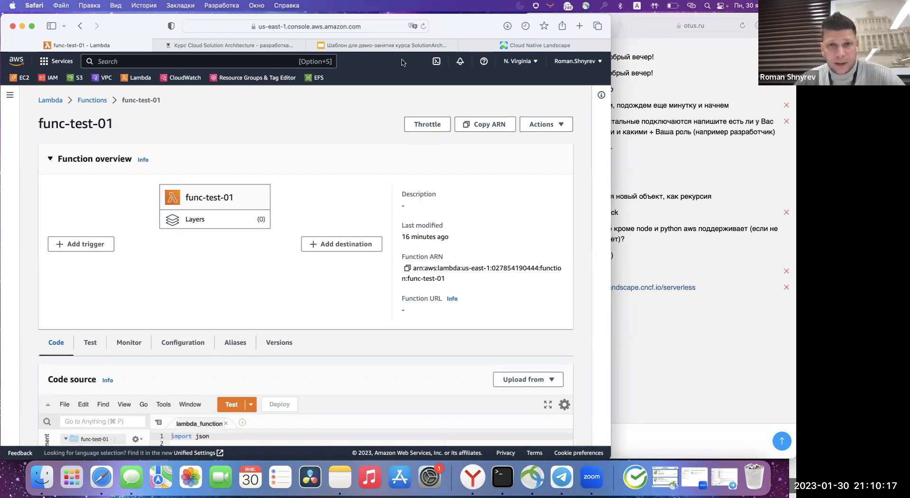
pyautogui.click(406, 46)
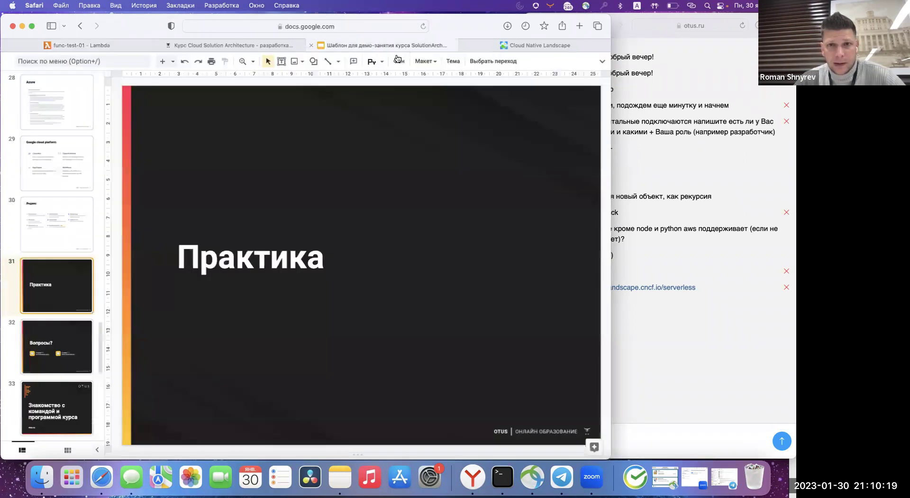
pyautogui.scroll(-2, 79, 334)
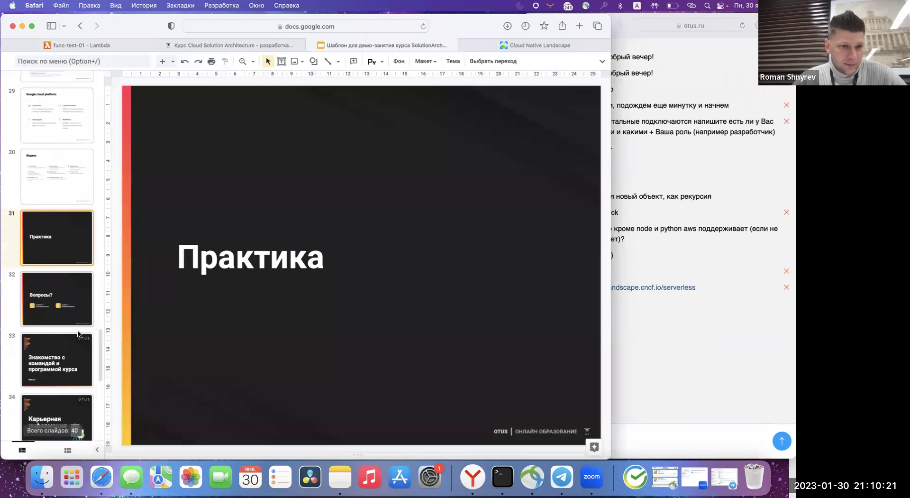
pyautogui.click(67, 300)
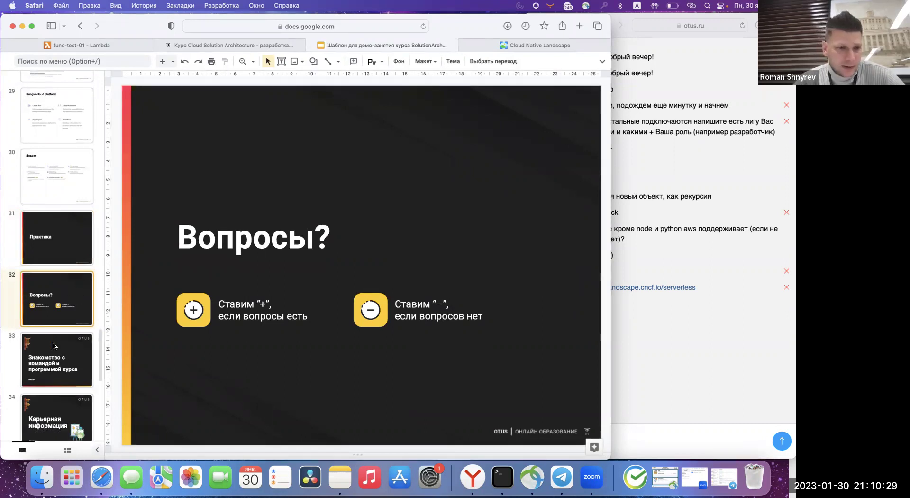
pyautogui.scroll(-3, 54, 346)
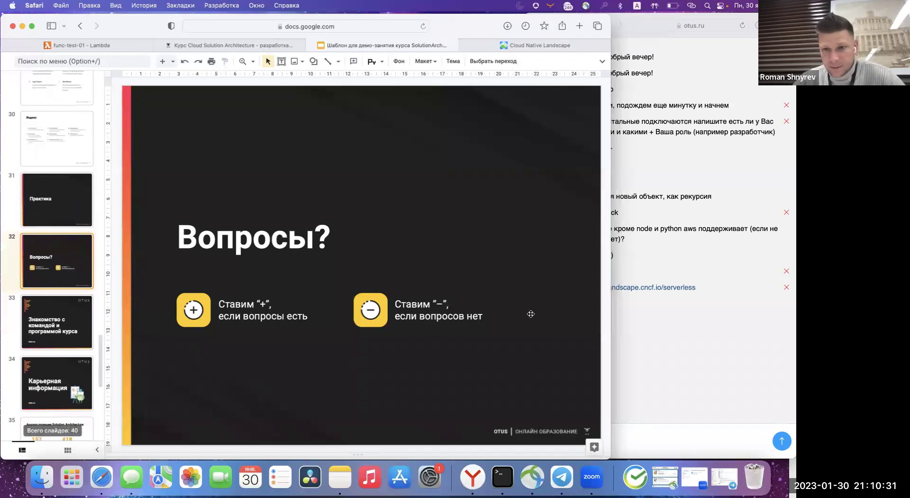
# Check the chat for new replies and show the "Знакомство с командой и программой курса" slide.
pyautogui.click(655, 248)
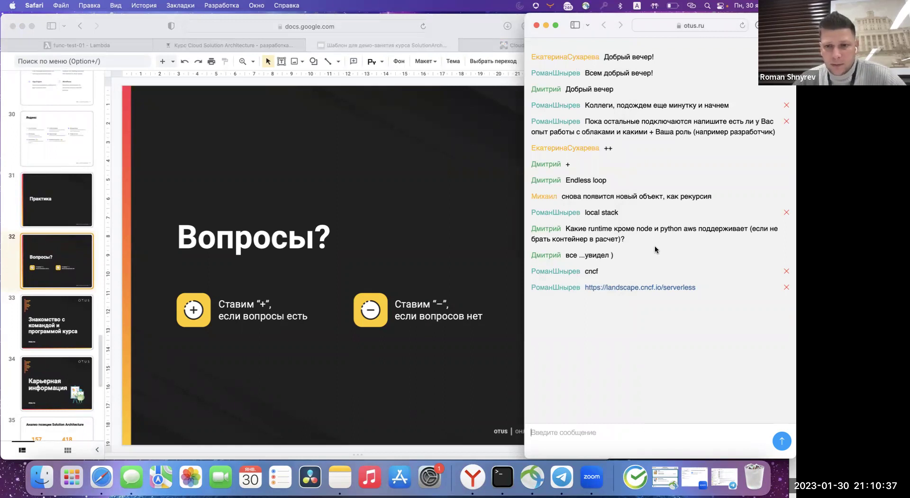
pyautogui.click(55, 313)
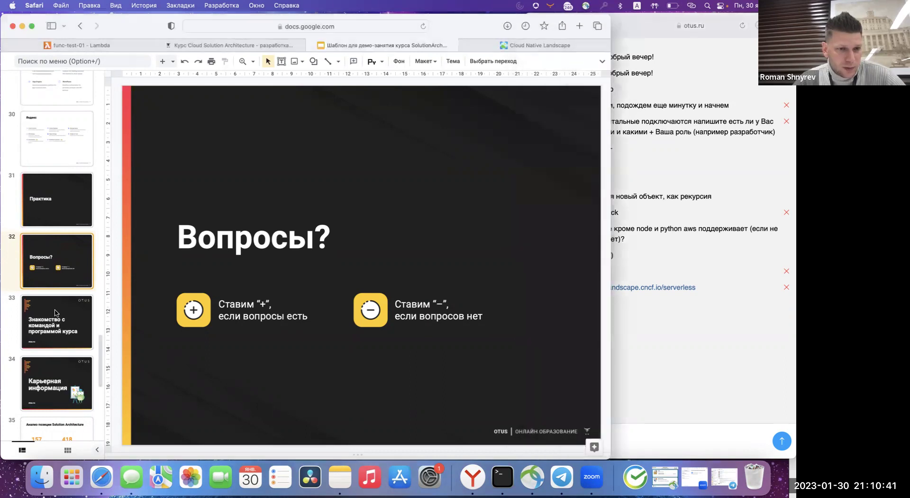
pyautogui.click(56, 313)
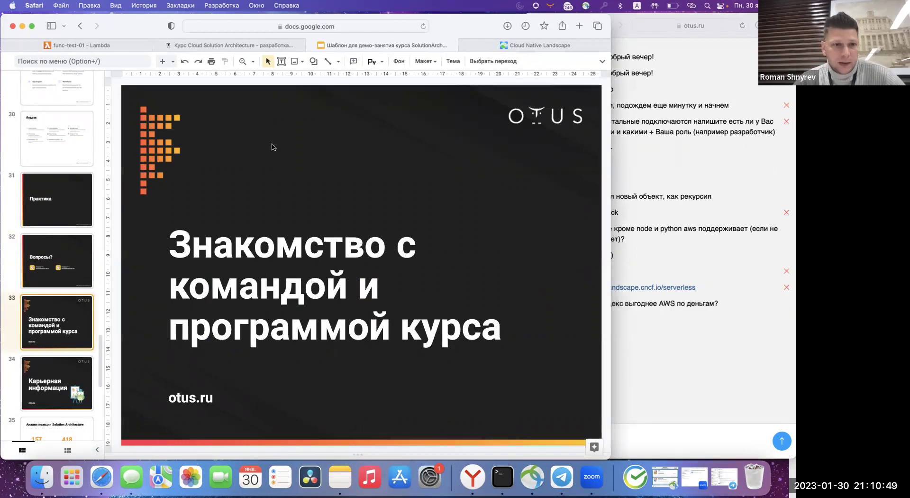
pyautogui.click(199, 45)
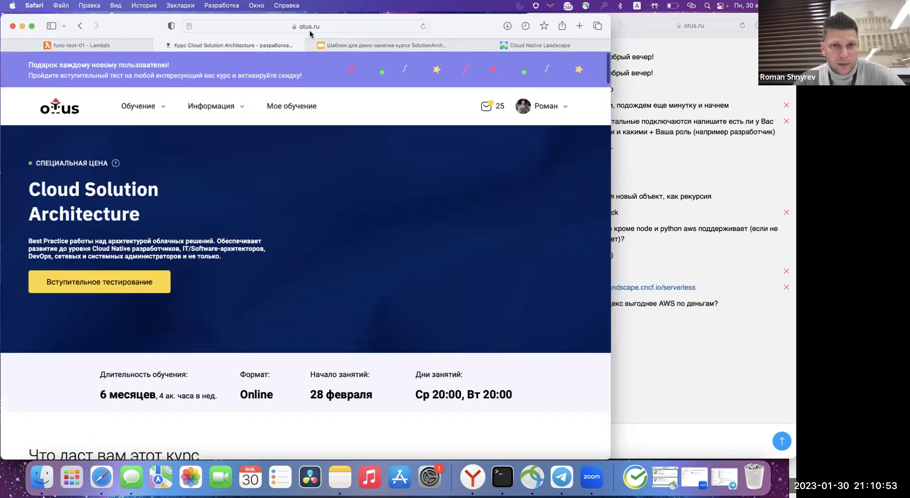
pyautogui.click(345, 27)
pyautogui.press('super+c')
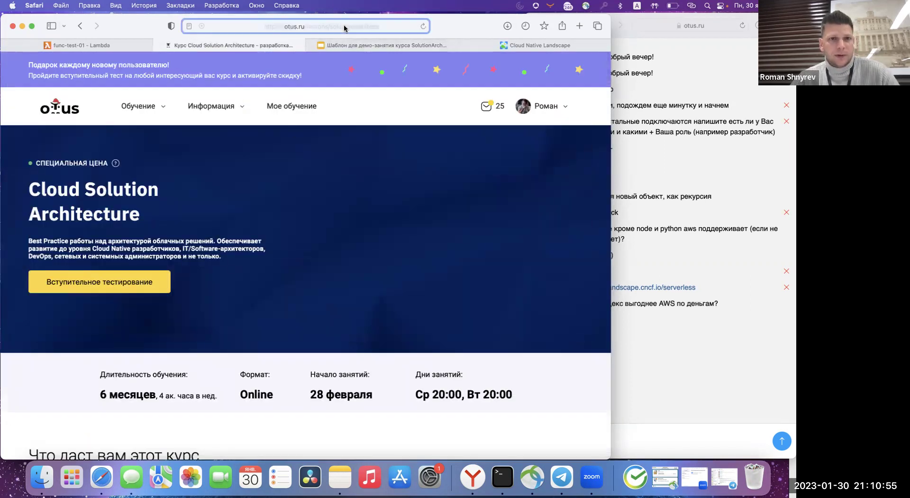
pyautogui.click(591, 433)
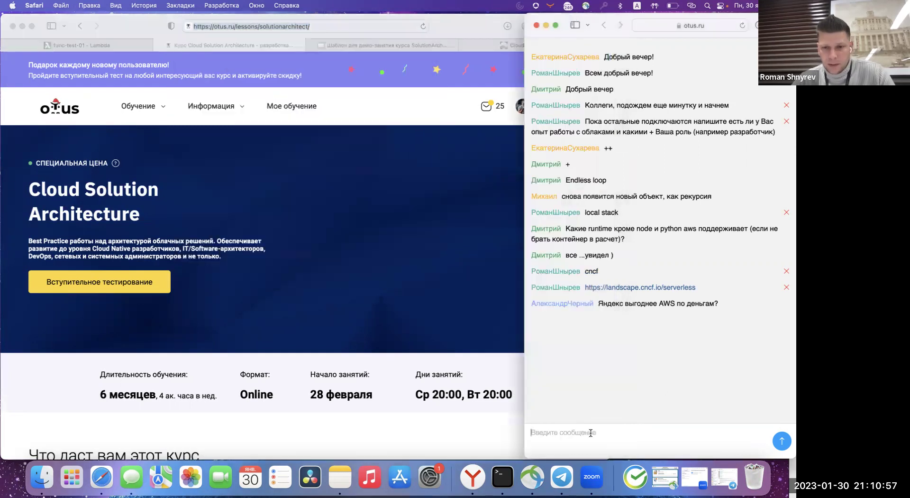
pyautogui.press('super+v')
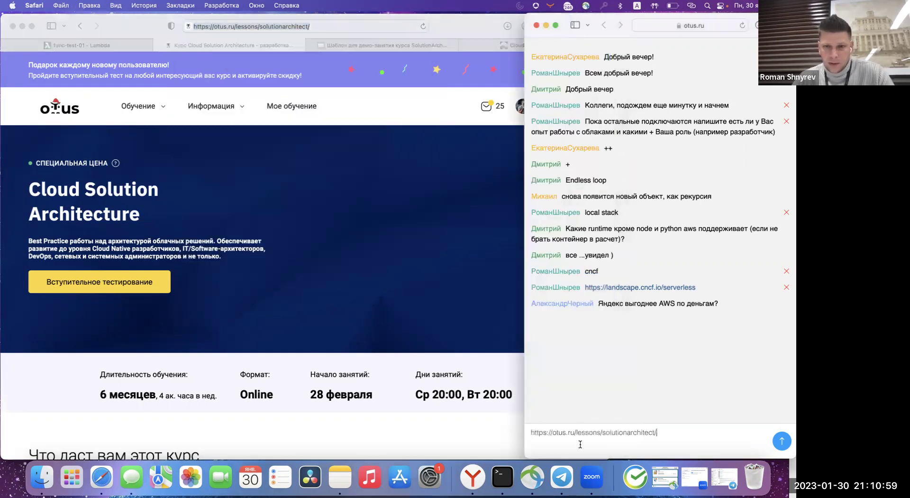
pyautogui.press('Return')
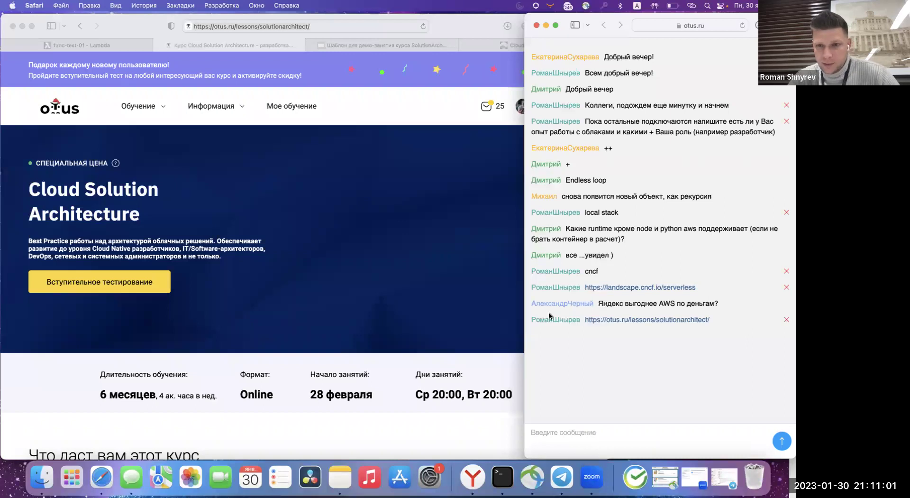
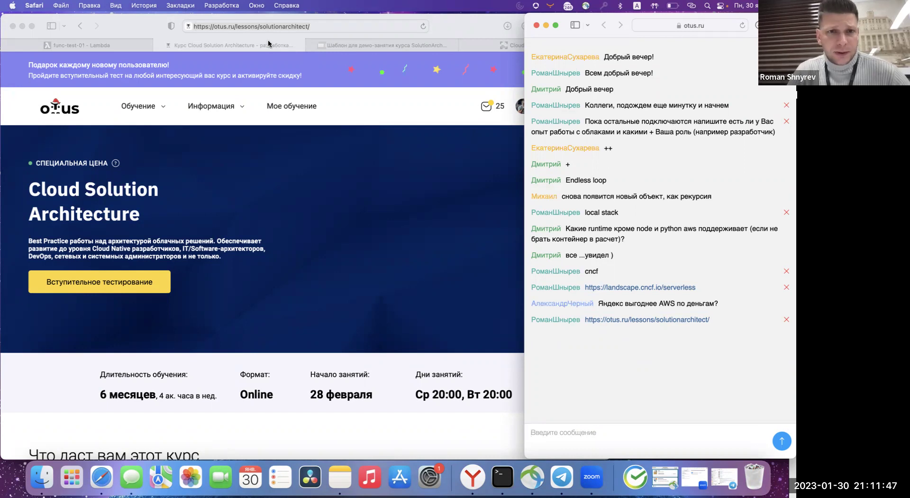
# Search the web for "aws calculator" in a new tab and open the AWS Pricing Calculator site.
pyautogui.click(473, 31)
pyautogui.click(580, 26)
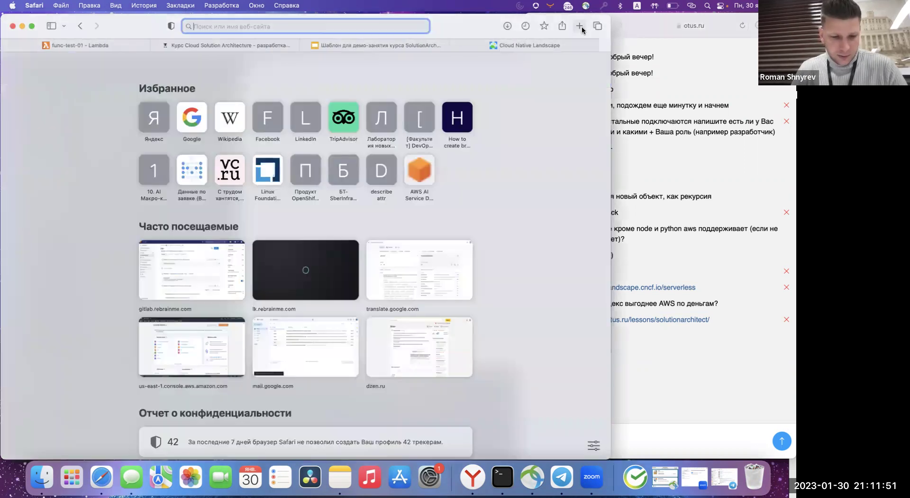
pyautogui.write('aws cal')
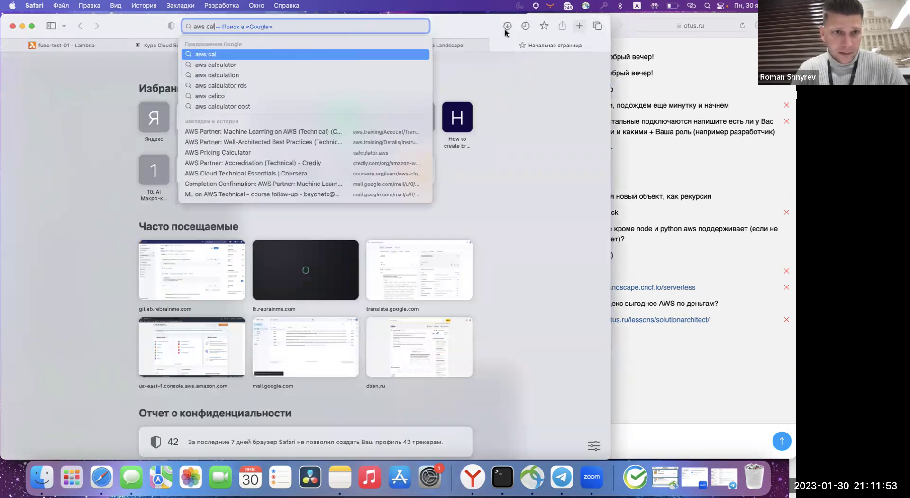
pyautogui.click(346, 65)
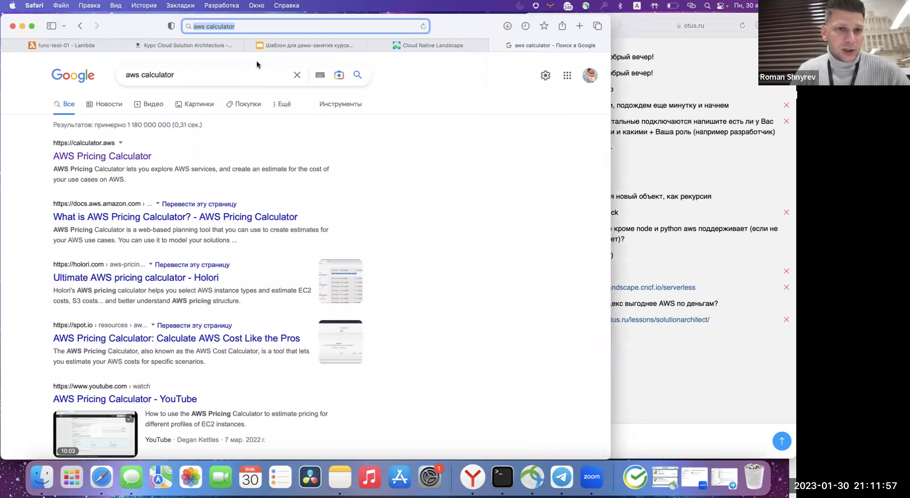
pyautogui.click(113, 159)
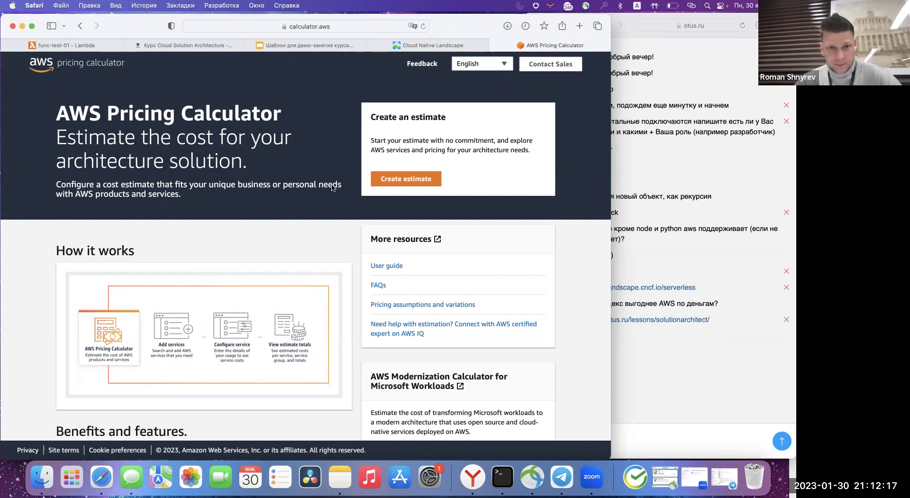
pyautogui.click(666, 371)
pyautogui.click(291, 51)
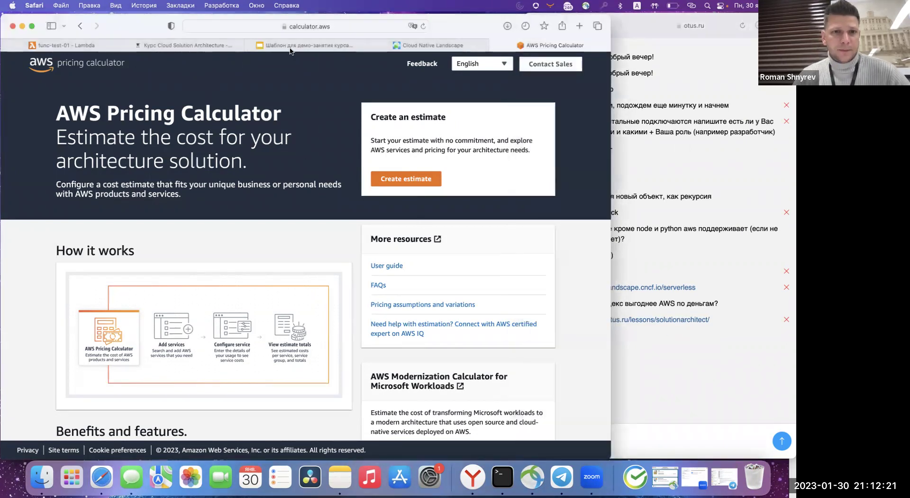
pyautogui.click(344, 30)
pyautogui.press('super+c')
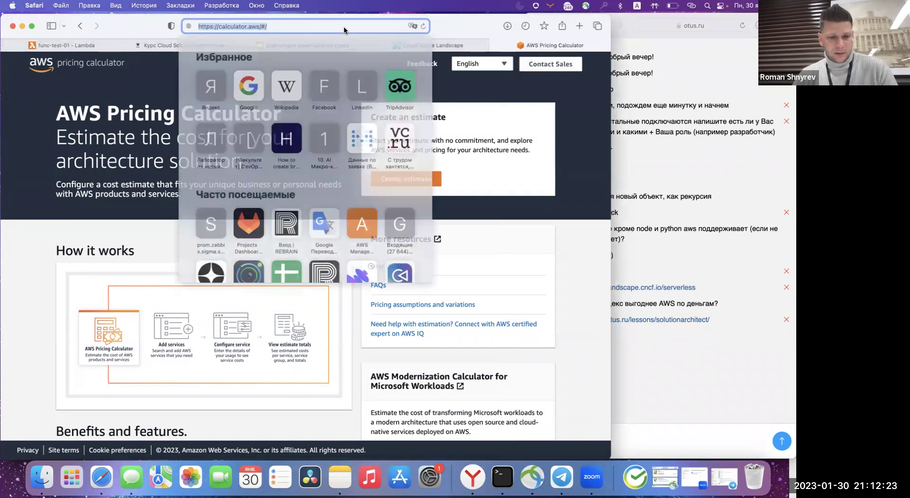
pyautogui.click(637, 422)
pyautogui.press('super+v')
pyautogui.press('Return')
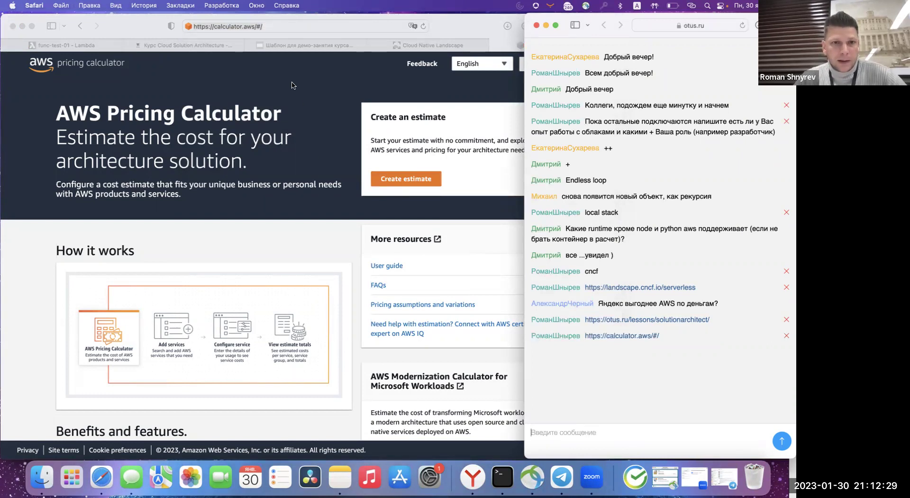
# Start a new estimate in the AWS Pricing Calculator and view the available location types and regions.
pyautogui.click(308, 67)
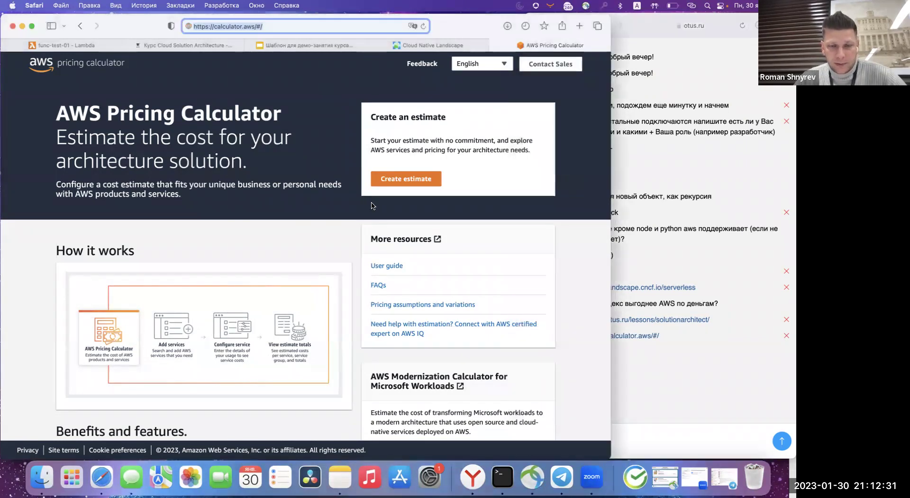
pyautogui.click(404, 184)
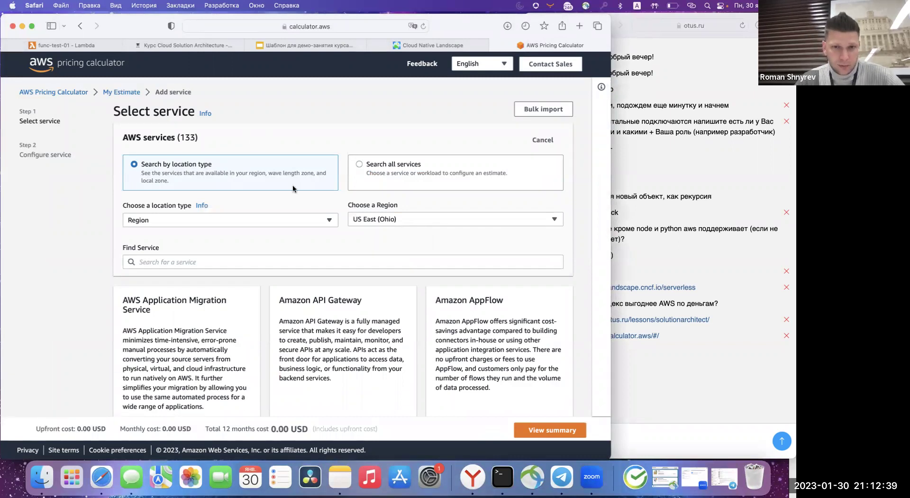
pyautogui.scroll(-2, 295, 226)
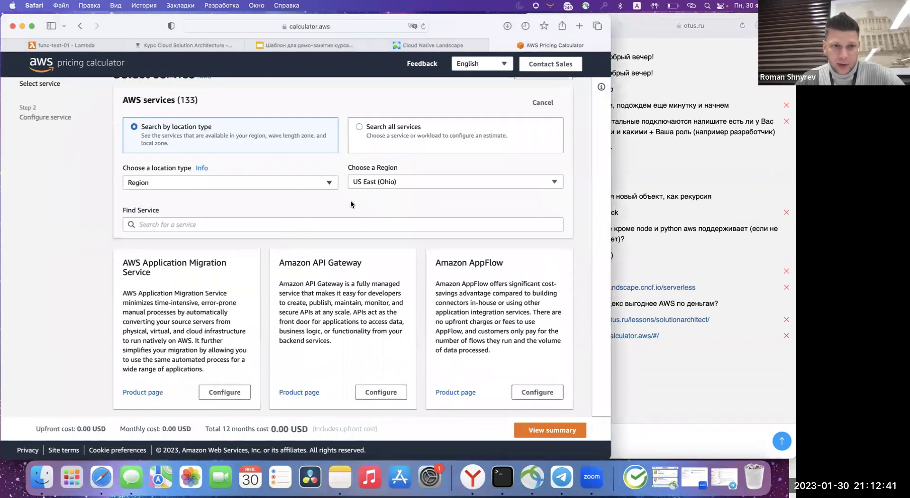
pyautogui.click(327, 184)
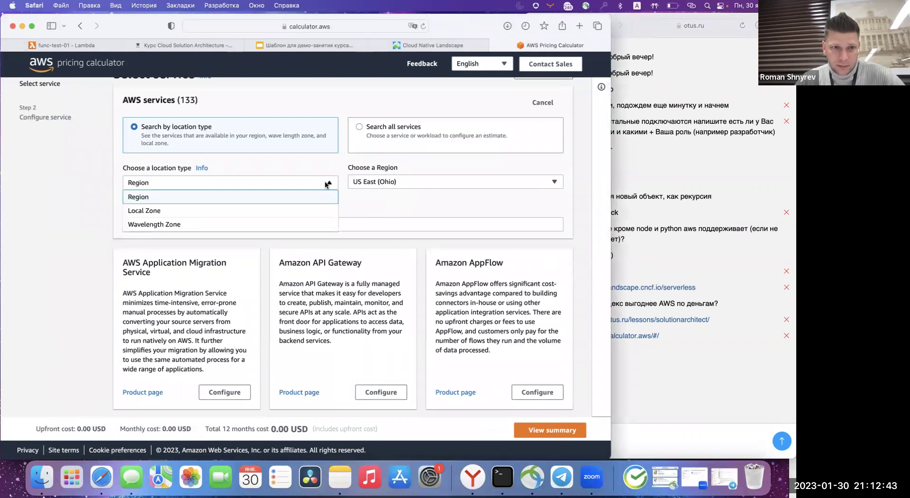
pyautogui.click(353, 164)
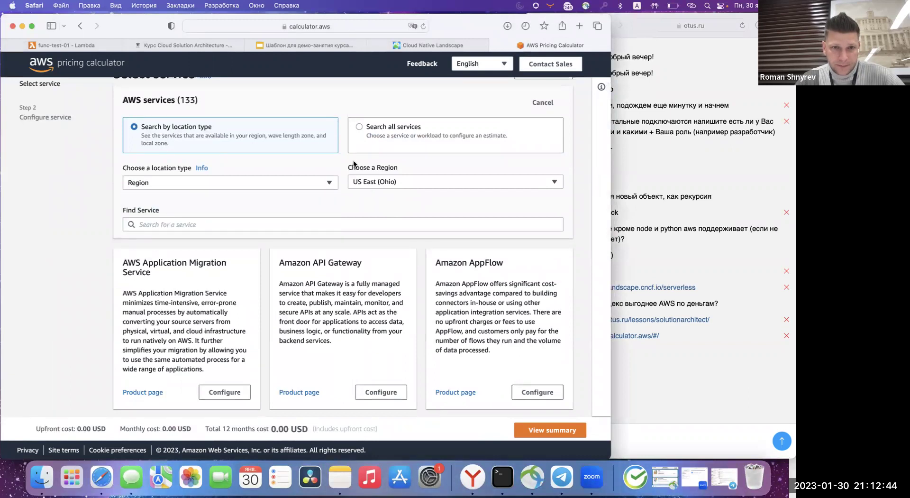
pyautogui.click(400, 181)
pyautogui.click(444, 158)
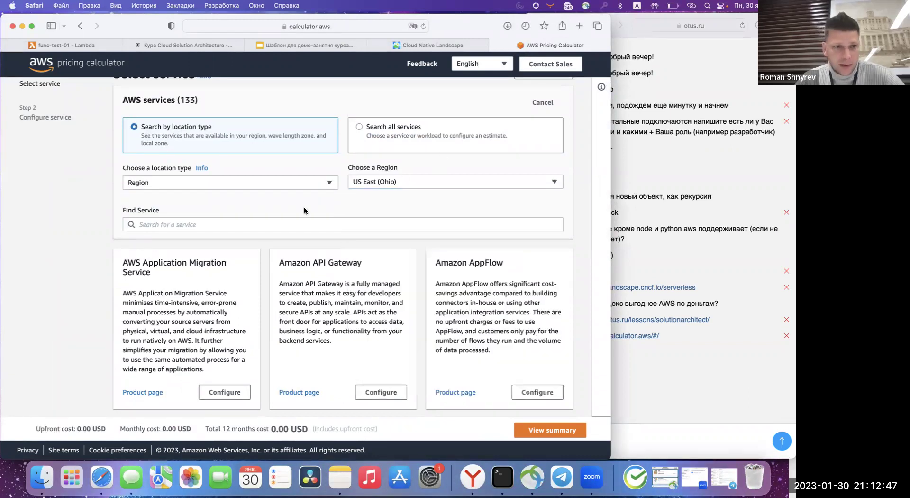
# Find the ec2 service for the estimate and open the Amazon EC2 configuration.
pyautogui.scroll(-3, 304, 209)
pyautogui.scroll(2, 207, 189)
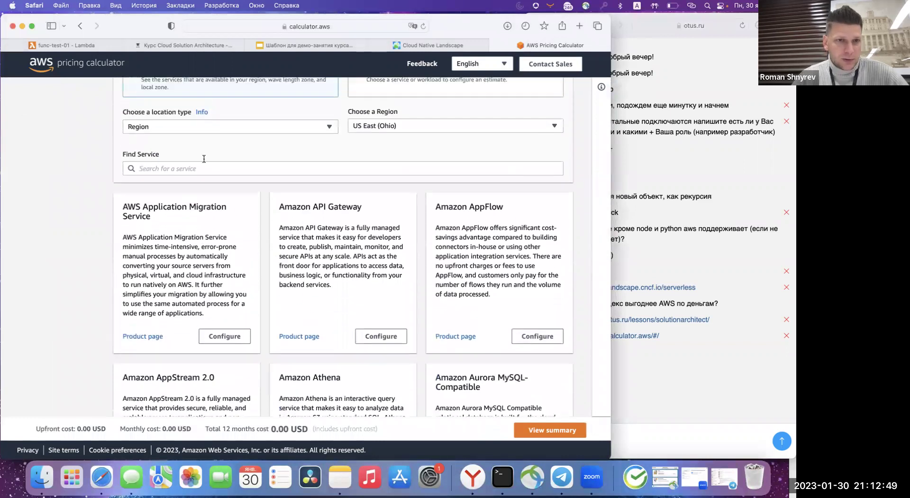
pyautogui.click(203, 169)
pyautogui.write('ec2')
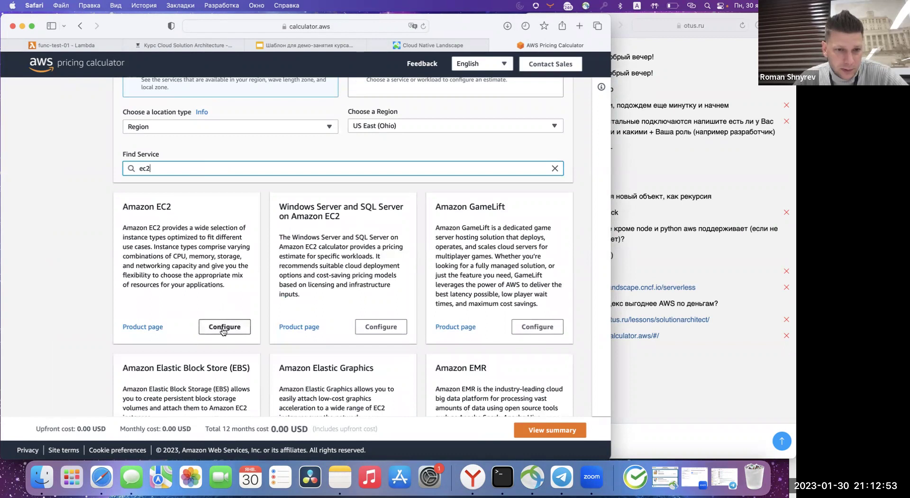
pyautogui.click(222, 327)
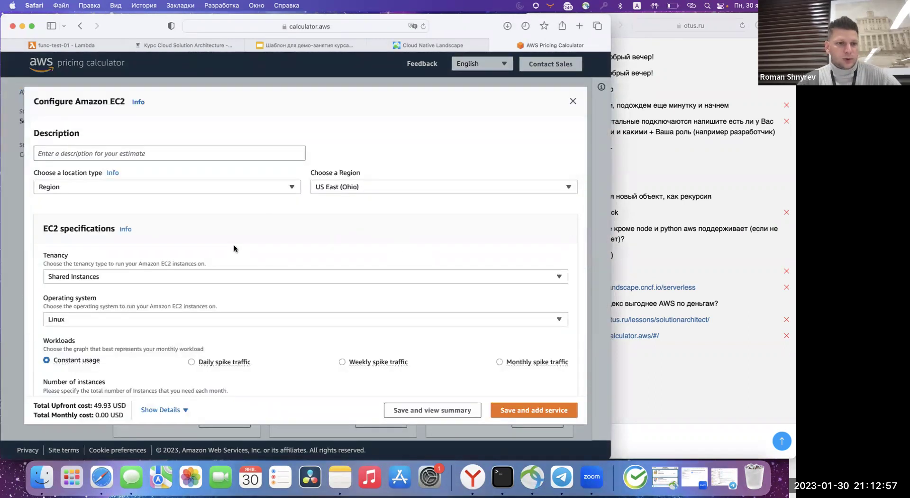
# Examine the EC2 specifications, including workloads and the chosen instance's name, vCPU count and memory.
pyautogui.scroll(-5, 234, 247)
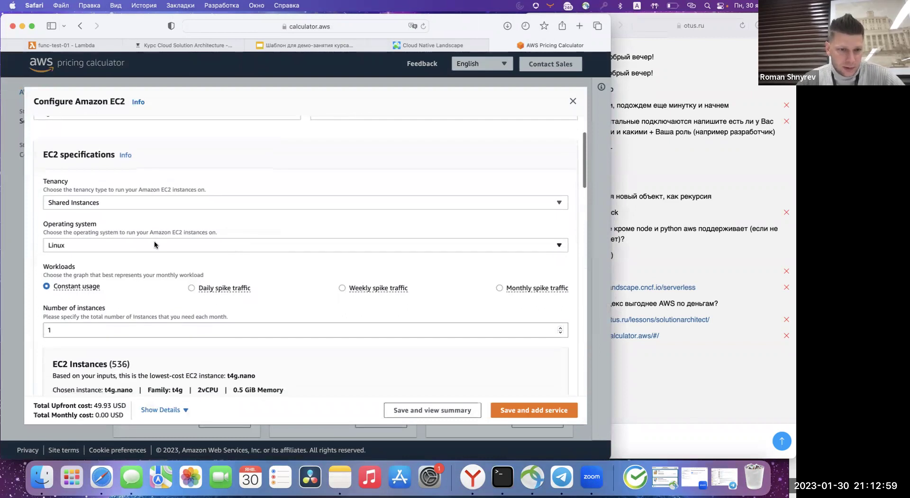
pyautogui.scroll(-3, 154, 241)
pyautogui.scroll(1, 154, 238)
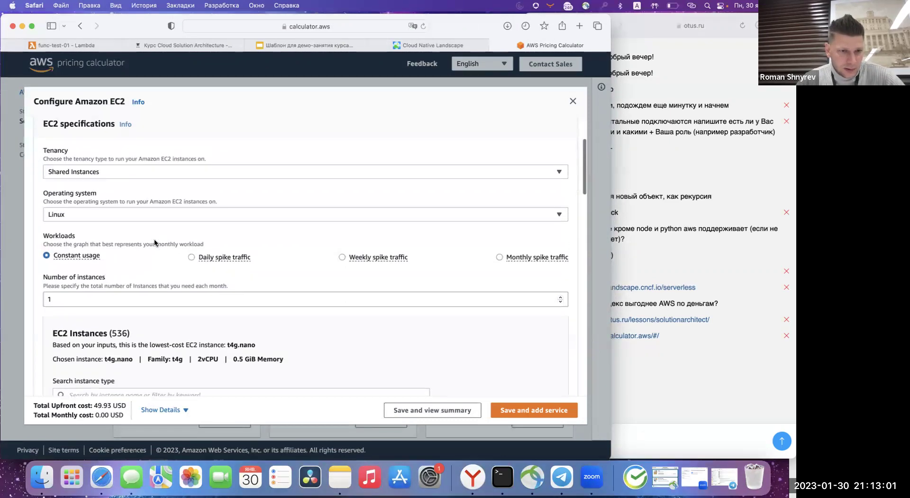
pyautogui.moveTo(106, 359); pyautogui.dragTo(133, 359)
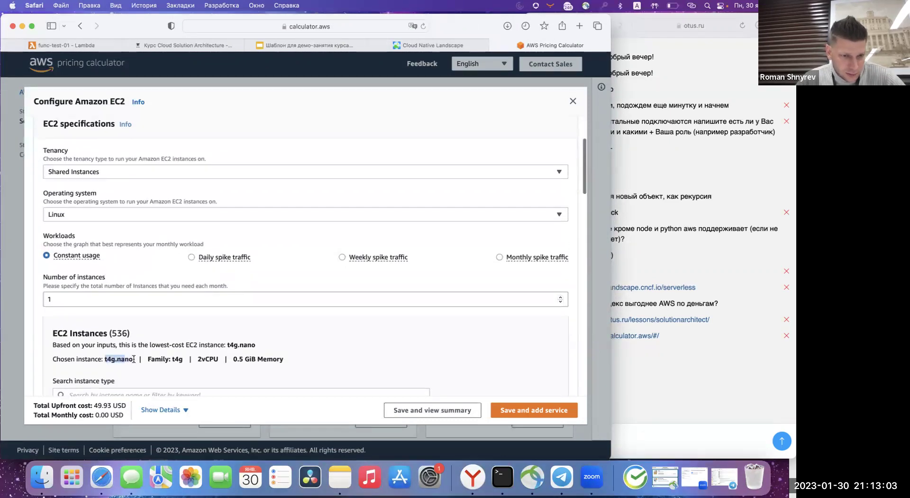
pyautogui.scroll(-2, 201, 360)
pyautogui.doubleClick(199, 331)
pyautogui.moveTo(232, 332); pyautogui.dragTo(276, 332)
pyautogui.scroll(3, 244, 273)
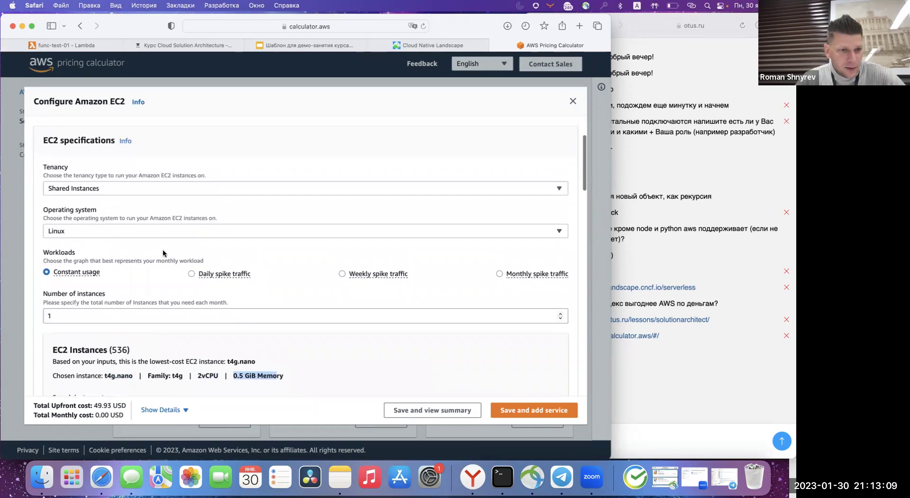
# Look through the EC2 instance list, comparing vCPUs, memory, network performance and on-demand prices.
pyautogui.scroll(-10, 163, 253)
pyautogui.scroll(-8, 163, 253)
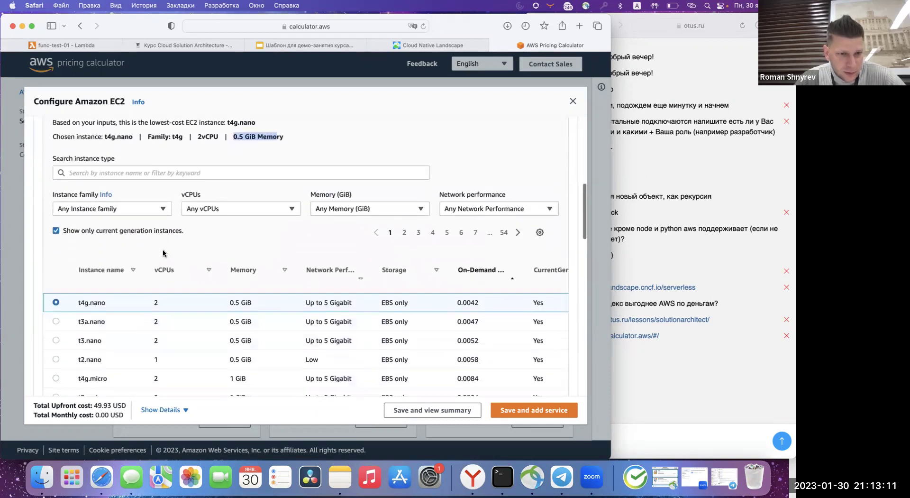
pyautogui.scroll(-4, 108, 308)
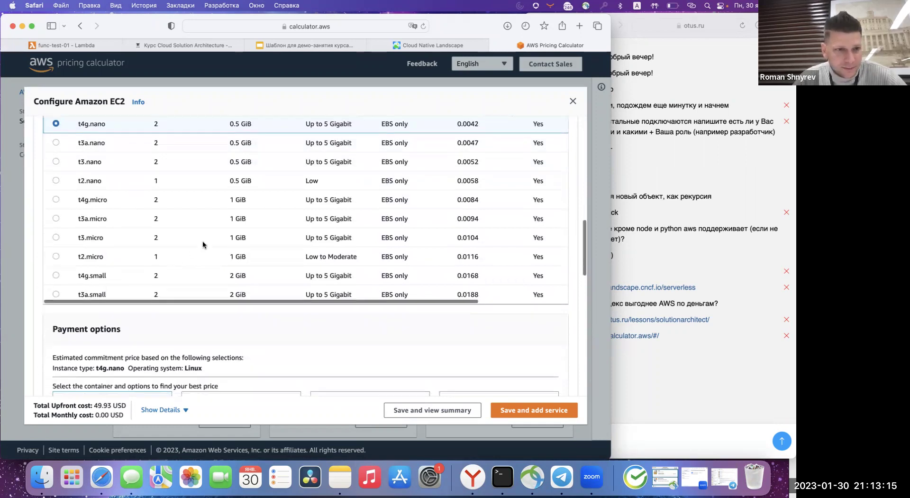
pyautogui.scroll(3, 136, 230)
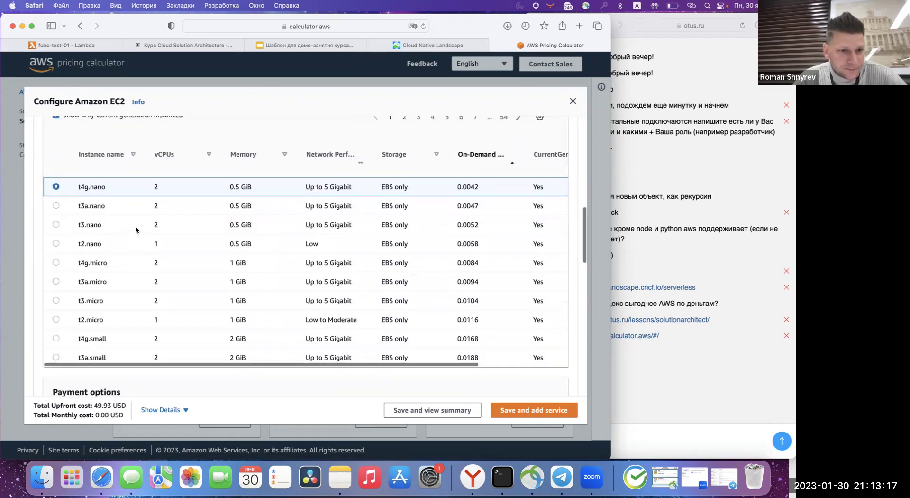
pyautogui.scroll(-4, 136, 230)
pyautogui.scroll(8, 144, 249)
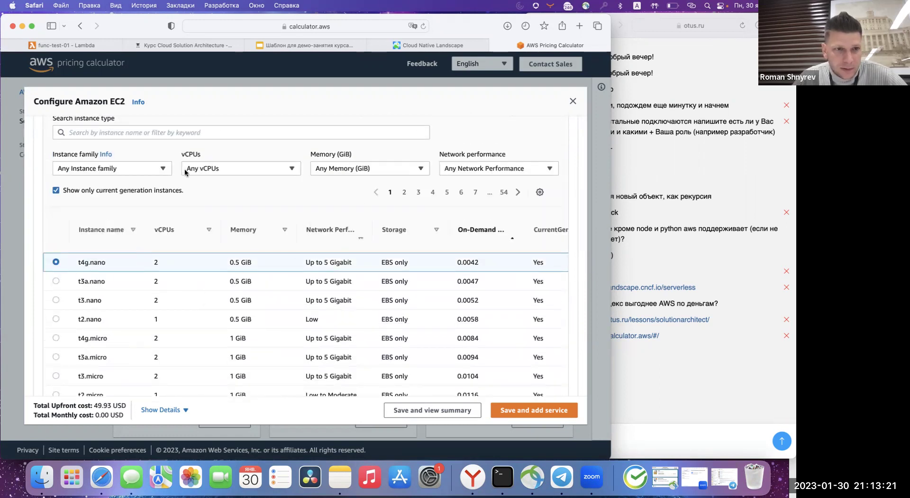
# Filter the EC2 instances to 8 vCPUs and the c5a family, and select the c5a.8xlarge instance.
pyautogui.click(248, 171)
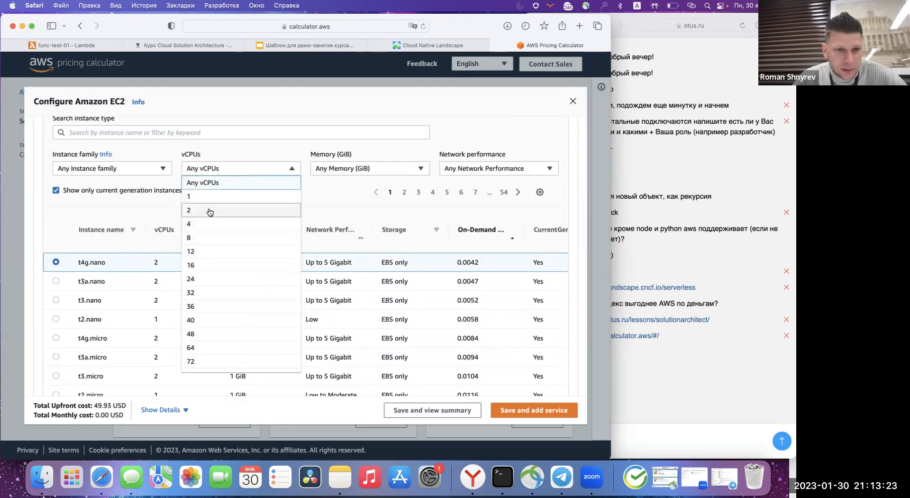
pyautogui.click(205, 237)
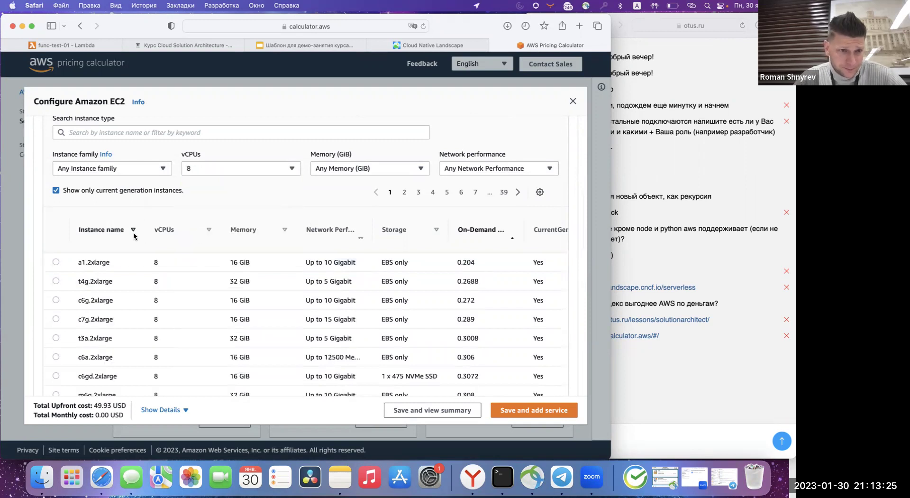
pyautogui.click(150, 170)
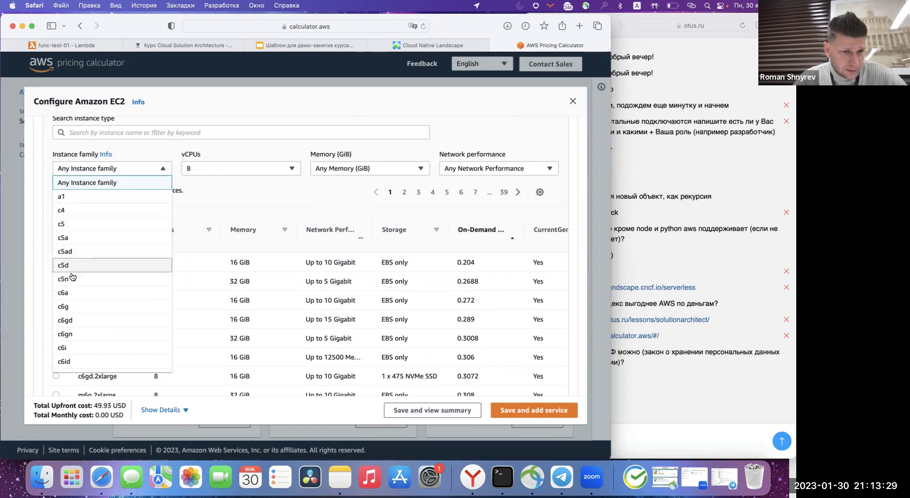
pyautogui.click(91, 242)
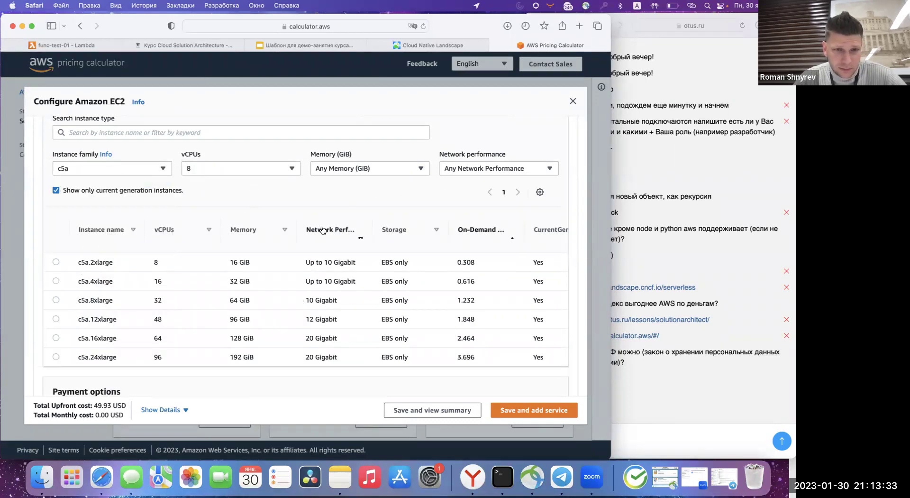
pyautogui.click(56, 300)
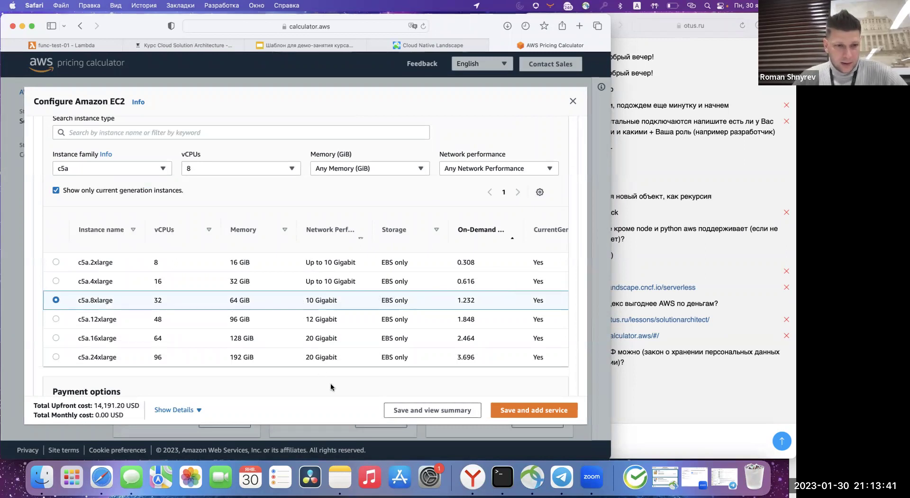
# Examine the payment options for the selected instance, comparing Compute Savings Plans, EC2 Instance Savings Plans, On-Demand and Spot Instances costs.
pyautogui.scroll(-5, 331, 385)
pyautogui.scroll(-10, 331, 383)
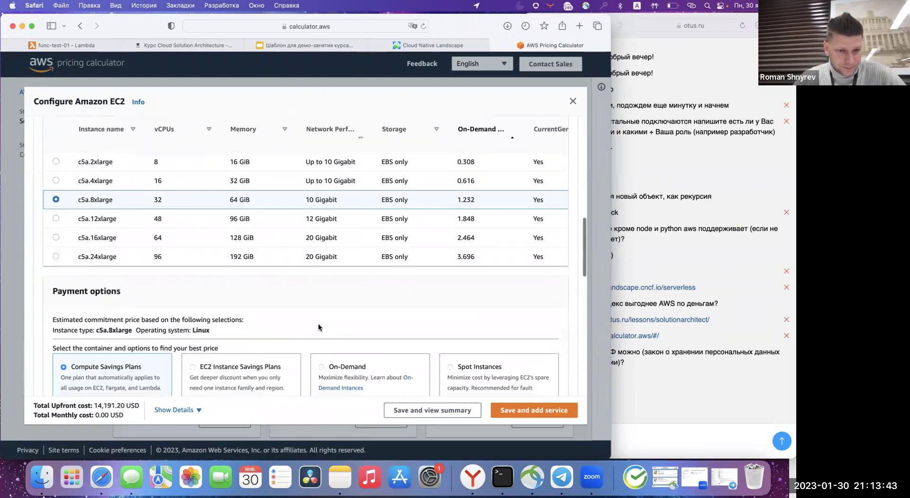
pyautogui.scroll(3, 319, 326)
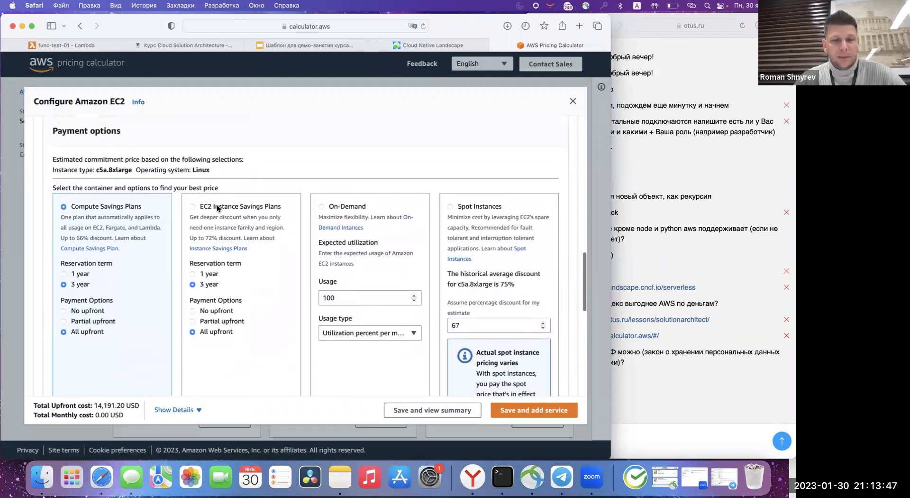
pyautogui.scroll(-1, 184, 227)
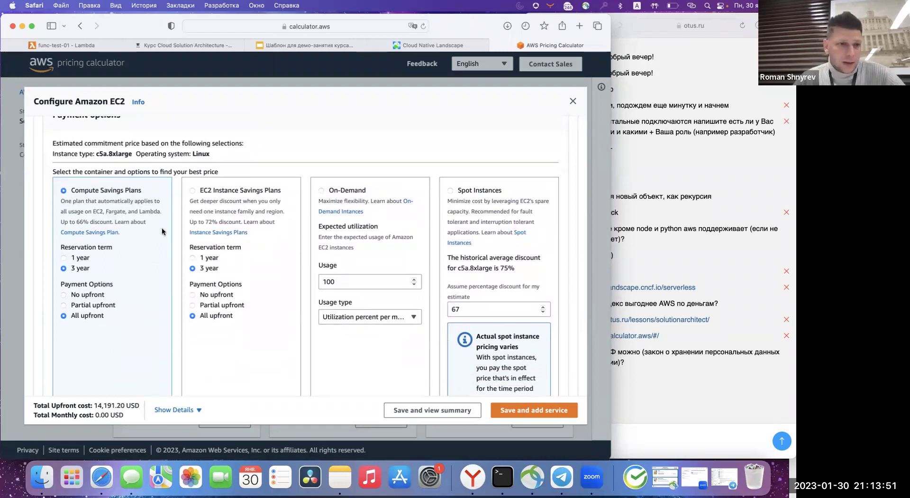
pyautogui.scroll(-3, 166, 227)
pyautogui.scroll(3, 106, 227)
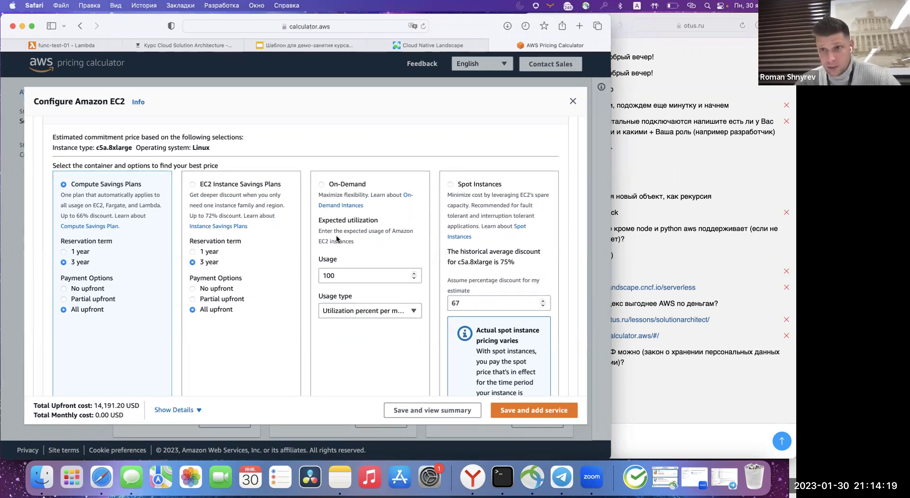
pyautogui.scroll(-3, 337, 238)
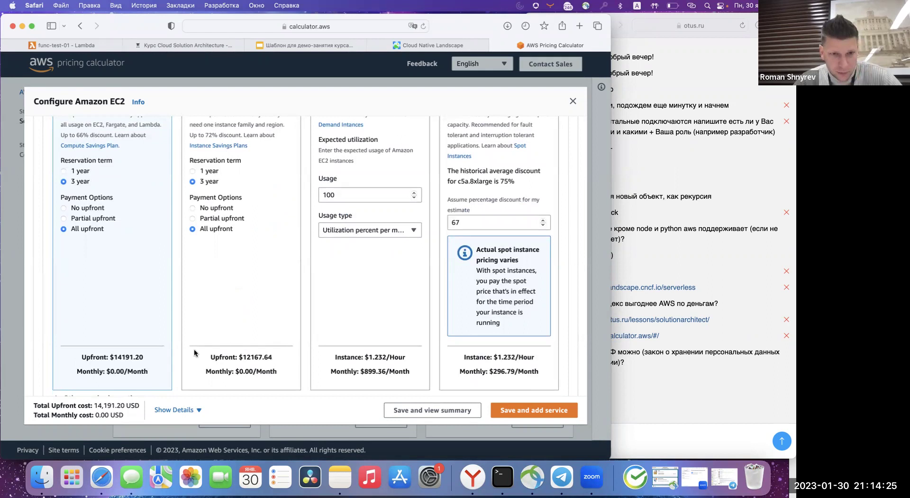
pyautogui.scroll(-5, 296, 329)
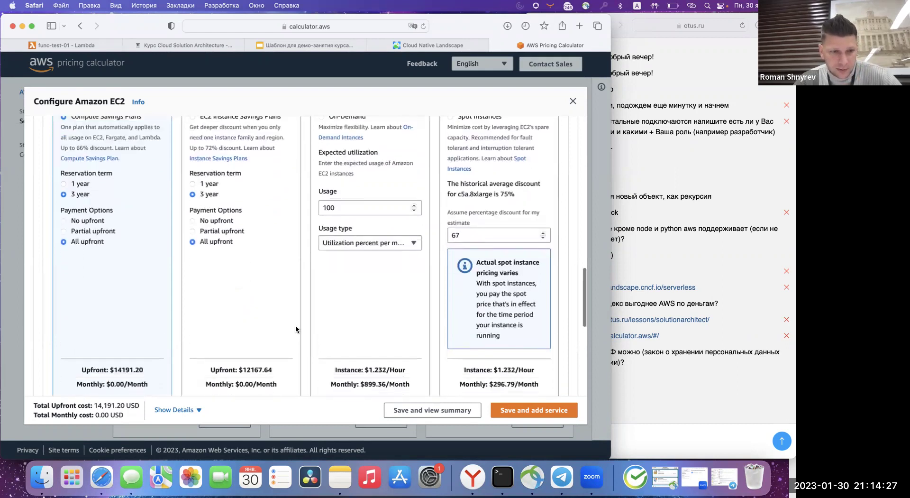
# Compare the payment option costs for c5a.8xlarge and highlight the On-Demand monthly price.
pyautogui.scroll(3, 296, 328)
pyautogui.scroll(3, 296, 328)
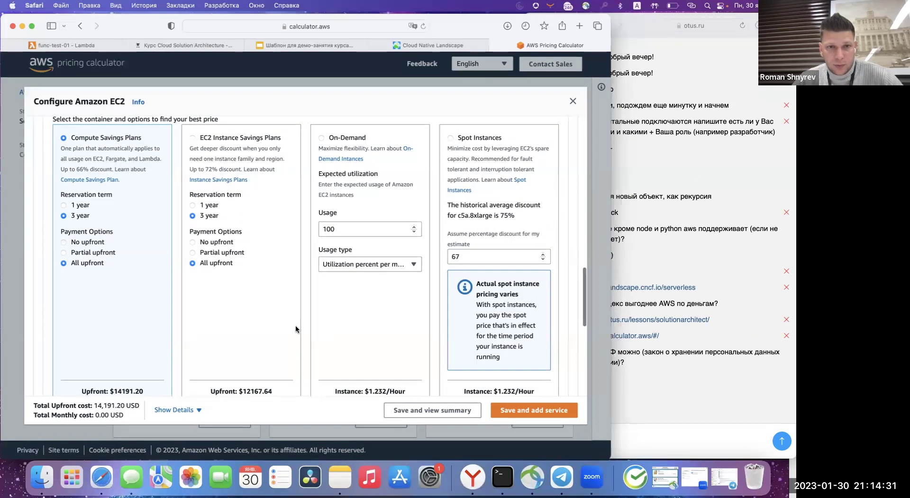
pyautogui.scroll(-1, 339, 241)
pyautogui.scroll(-2, 315, 215)
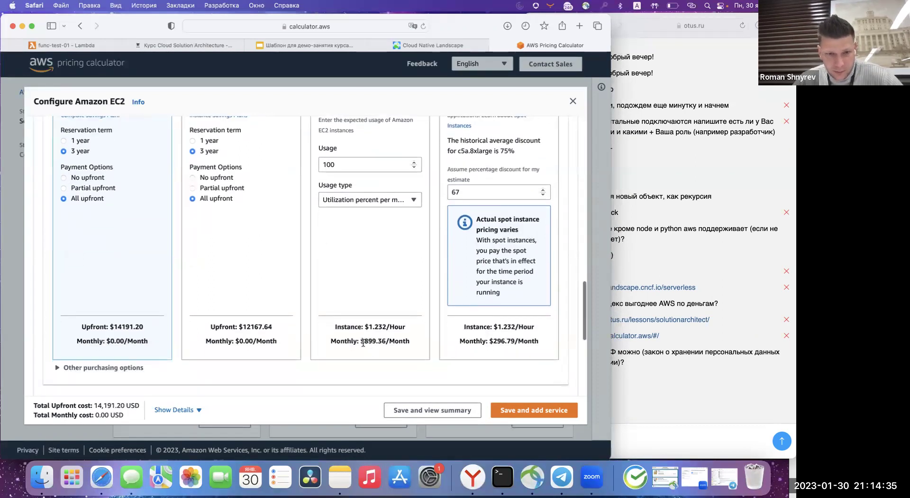
pyautogui.moveTo(360, 342); pyautogui.dragTo(385, 342)
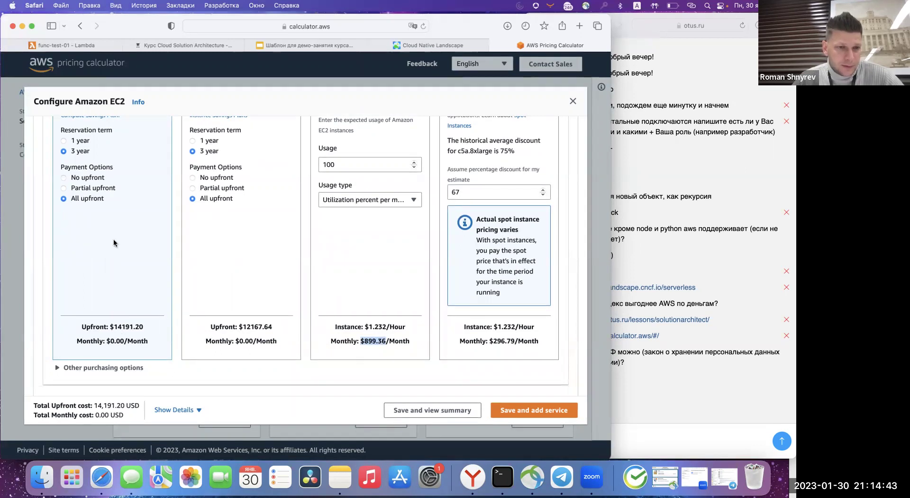
# Set the Compute Savings Plans reservation term to 1 year and highlight its upfront cost.
pyautogui.scroll(2, 114, 243)
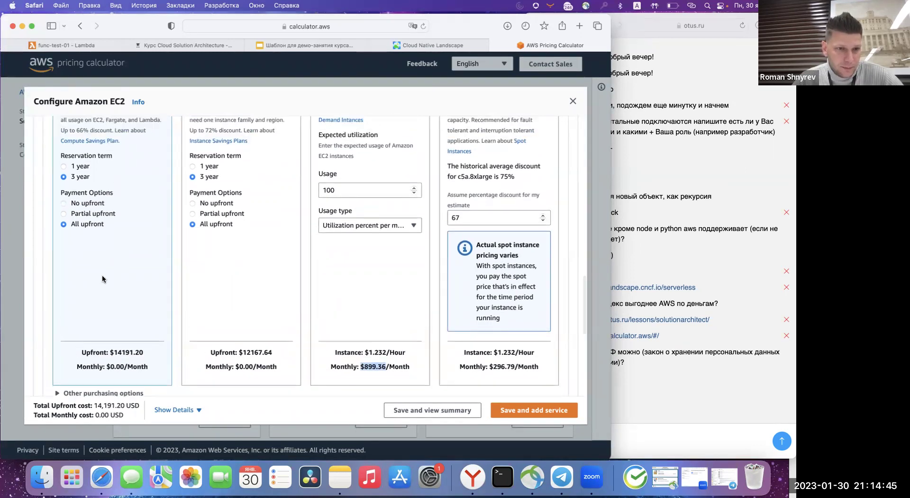
pyautogui.click(64, 166)
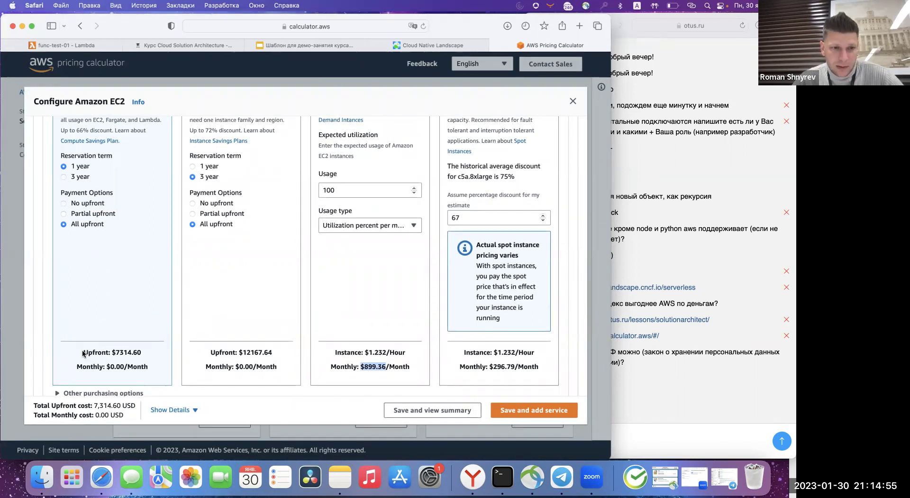
pyautogui.click(120, 350)
pyautogui.moveTo(120, 351); pyautogui.dragTo(144, 353)
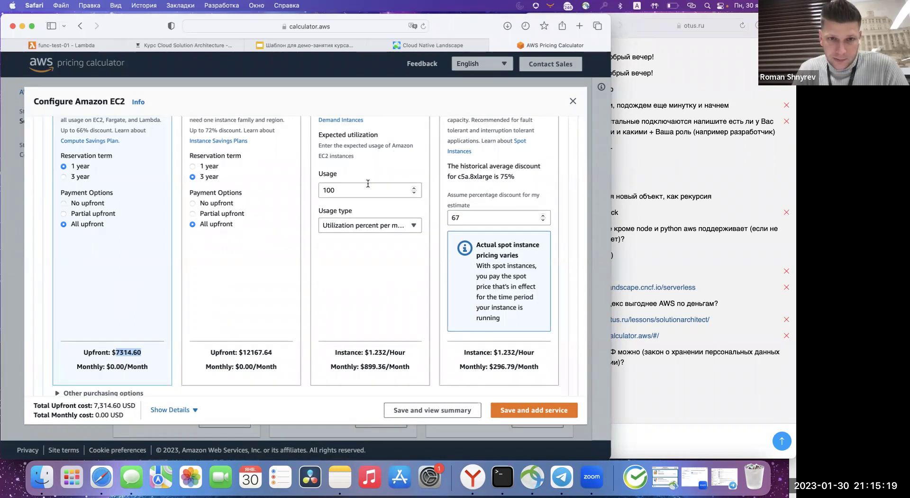
# Review the On-Demand and Spot Instances terms and prices alongside the one-year Compute Savings Plan.
pyautogui.scroll(3, 368, 183)
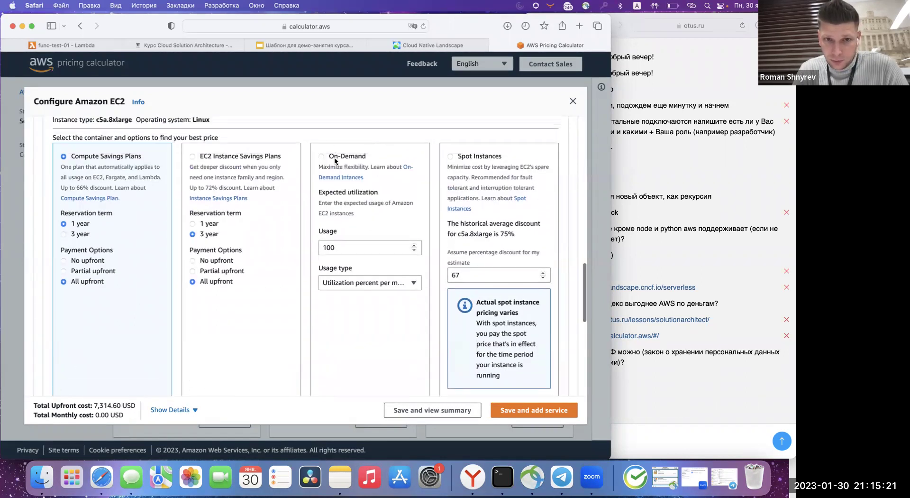
pyautogui.scroll(-2, 399, 255)
pyautogui.scroll(-2, 398, 255)
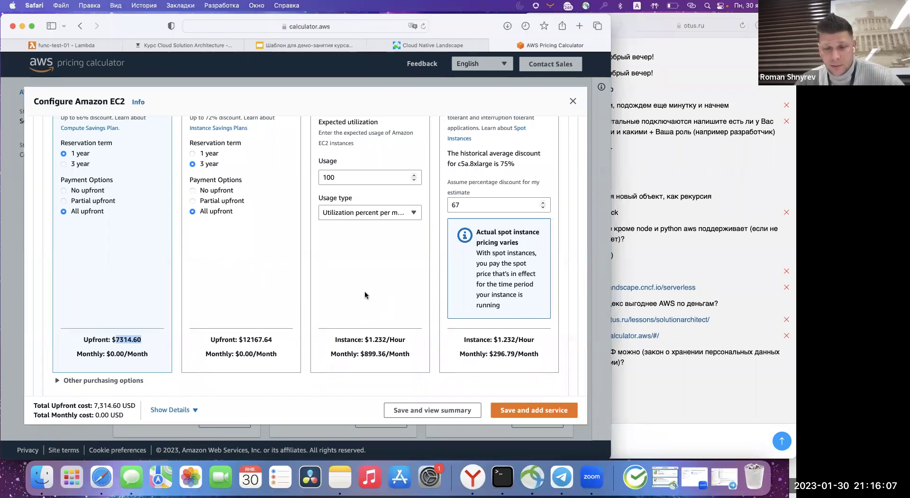
pyautogui.scroll(3, 413, 287)
pyautogui.scroll(4, 414, 287)
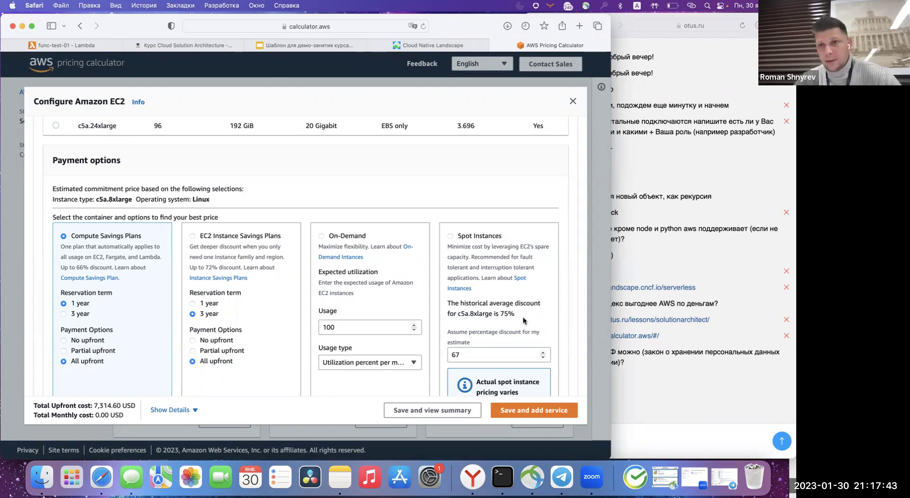
# Check the chat for questions and read the Cloud Solution Architecture course page's description of audience, frameworks and skills taught.
pyautogui.click(683, 364)
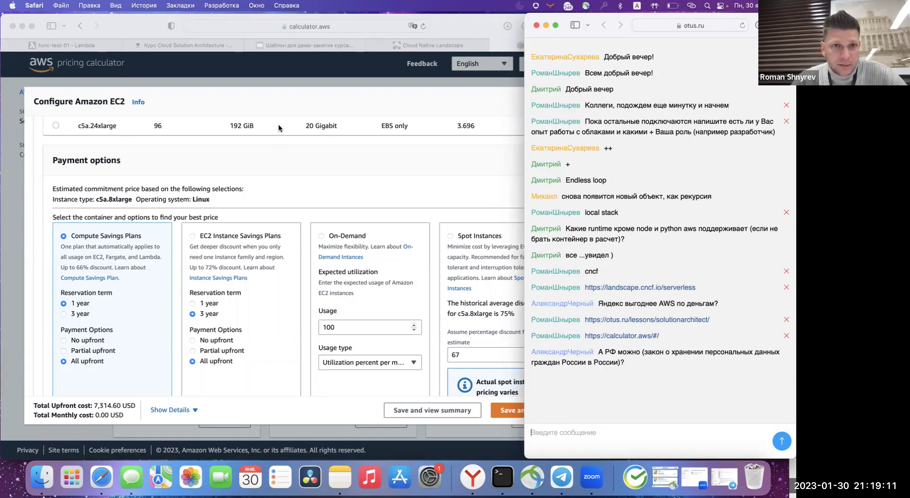
pyautogui.click(272, 83)
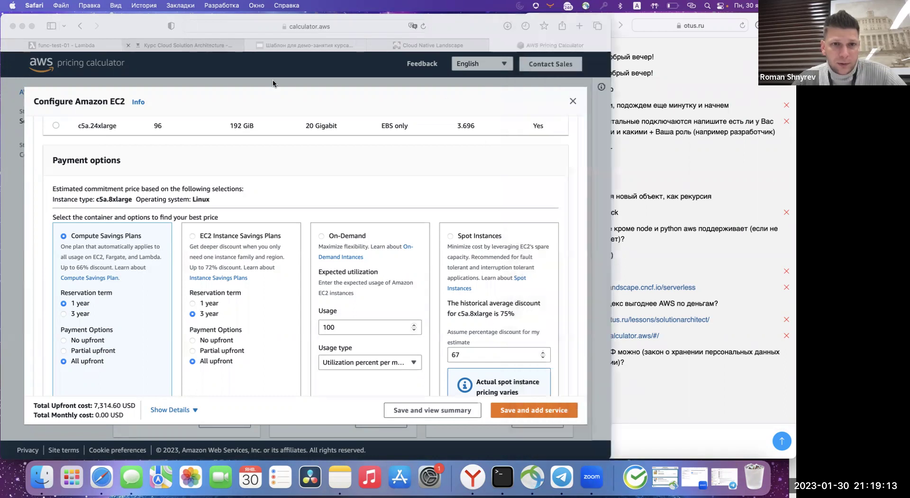
pyautogui.press('super+2')
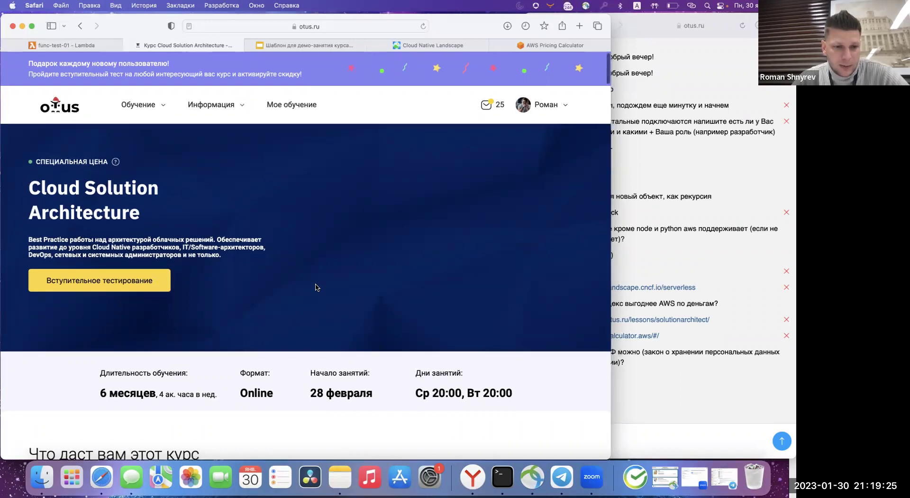
pyautogui.scroll(-5, 316, 288)
pyautogui.scroll(-10, 317, 287)
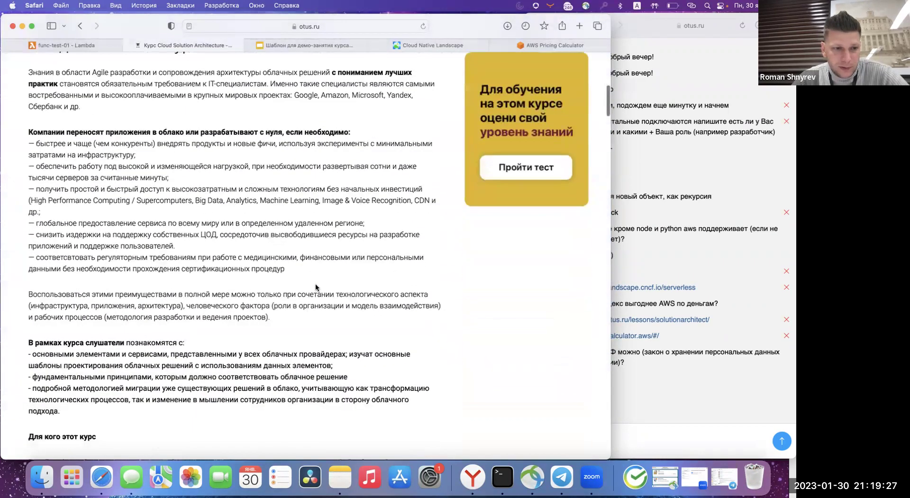
pyautogui.scroll(-8, 316, 284)
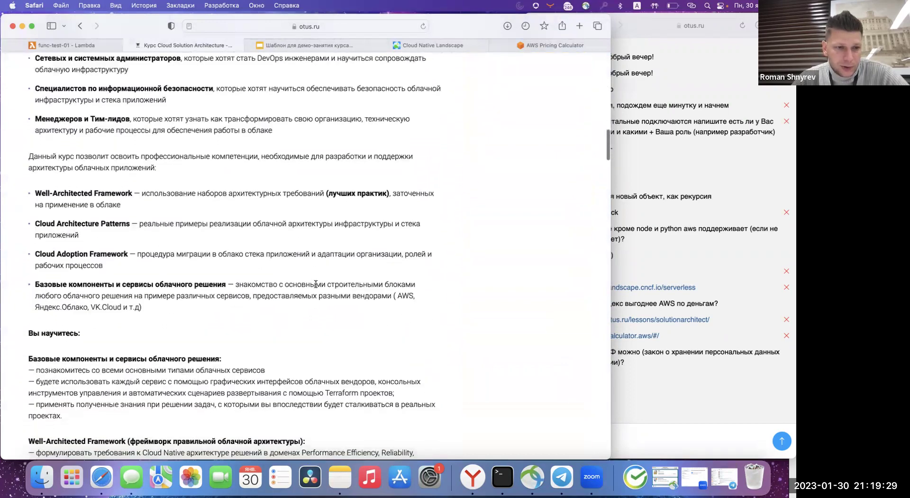
pyautogui.scroll(-8, 316, 285)
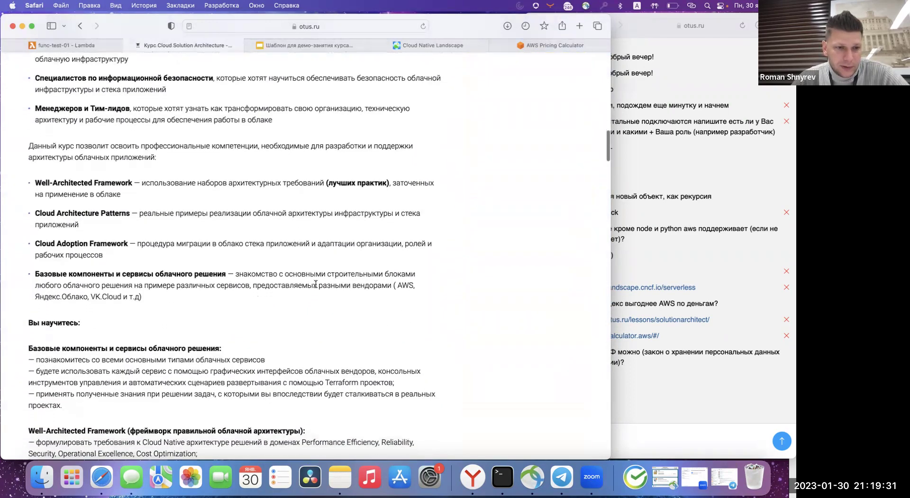
pyautogui.scroll(-3, 316, 286)
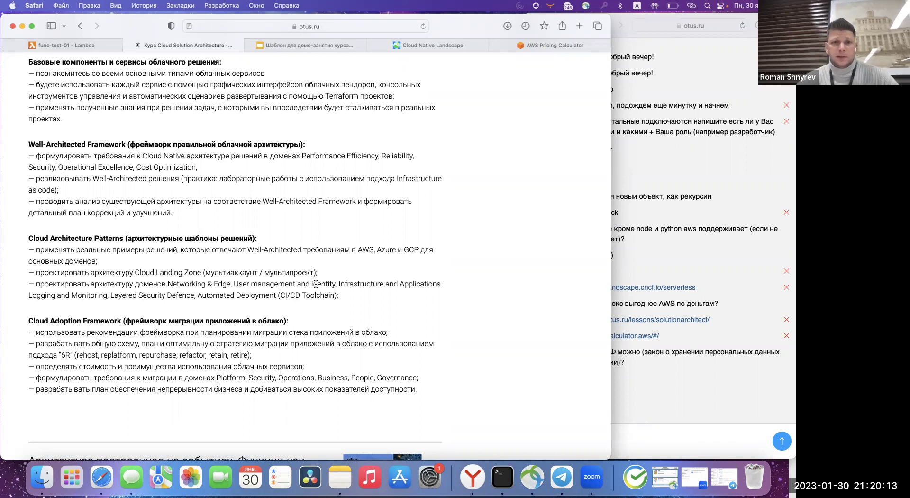
# Look through the instructor profiles in the course page's "Преподаватели" section, viewing each teacher's background and experience.
pyautogui.scroll(-5, 252, 302)
pyautogui.scroll(-15, 252, 301)
pyautogui.scroll(5, 255, 304)
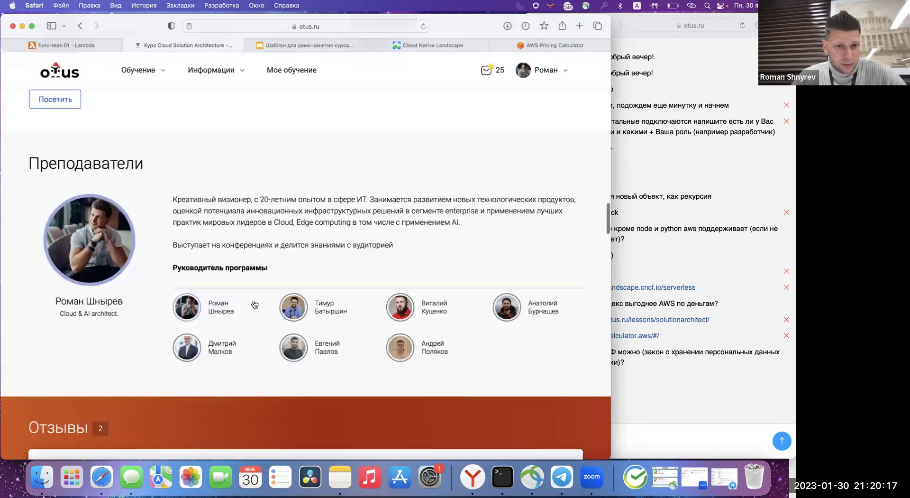
pyautogui.click(293, 310)
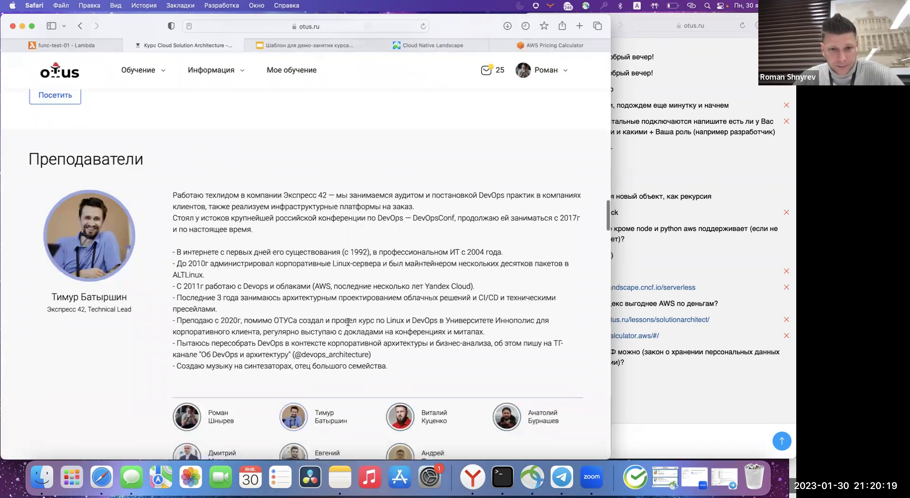
pyautogui.scroll(-2, 348, 322)
pyautogui.click(401, 308)
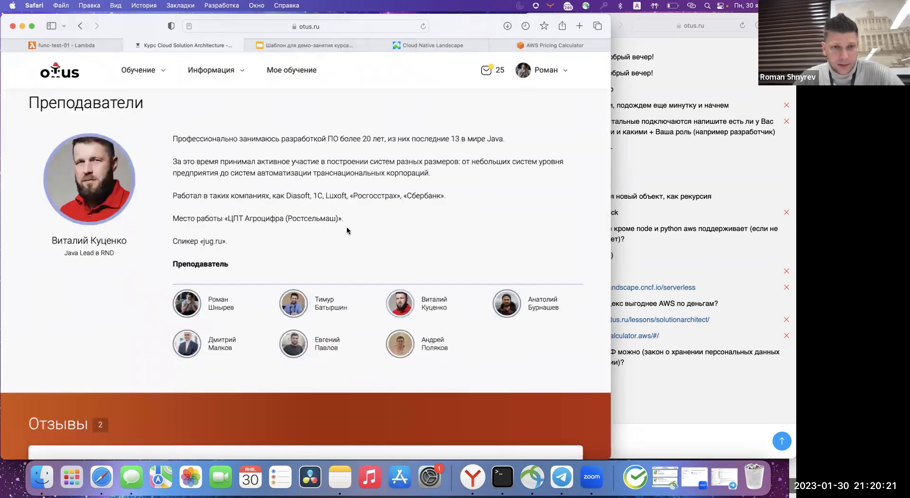
pyautogui.click(506, 305)
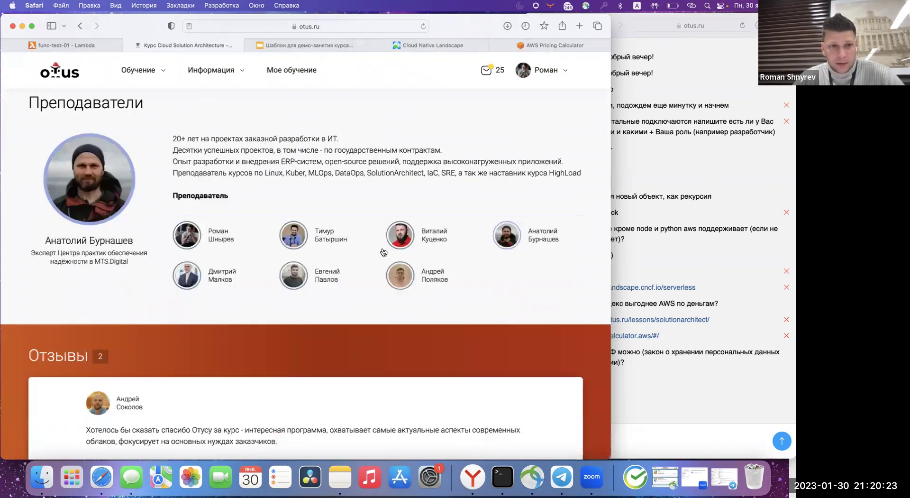
pyautogui.click(195, 281)
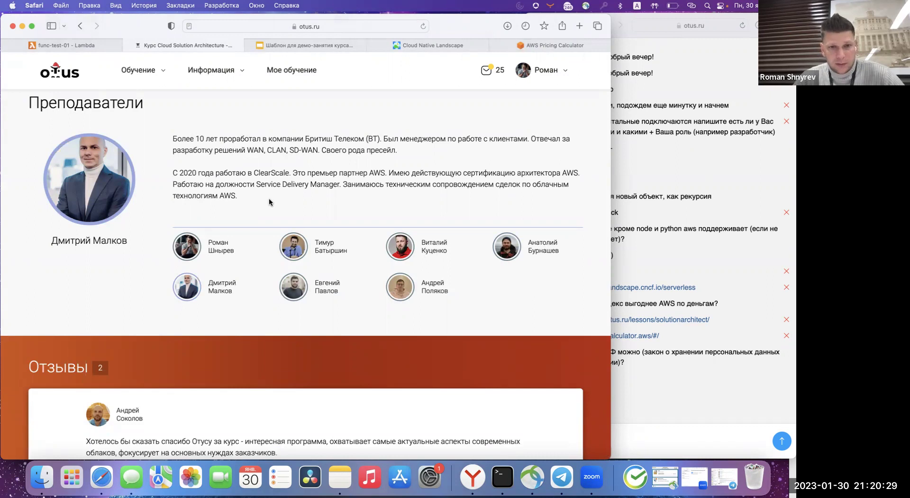
pyautogui.click(290, 287)
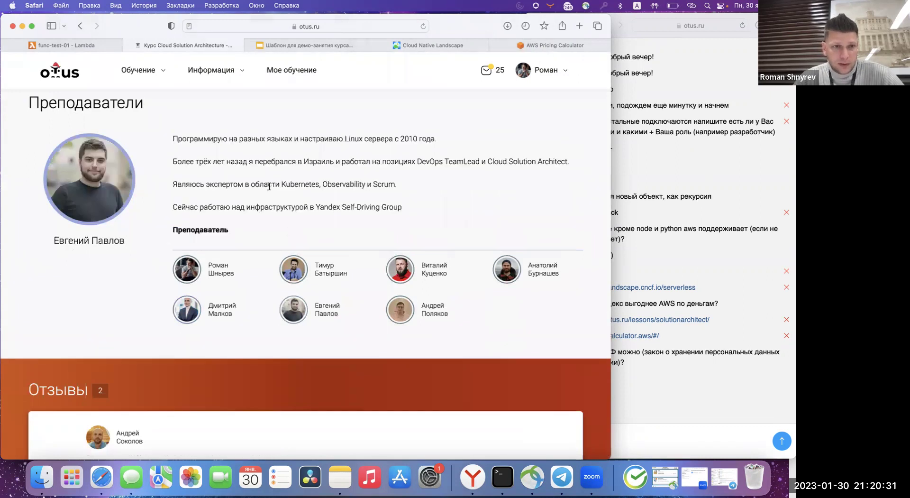
pyautogui.click(399, 312)
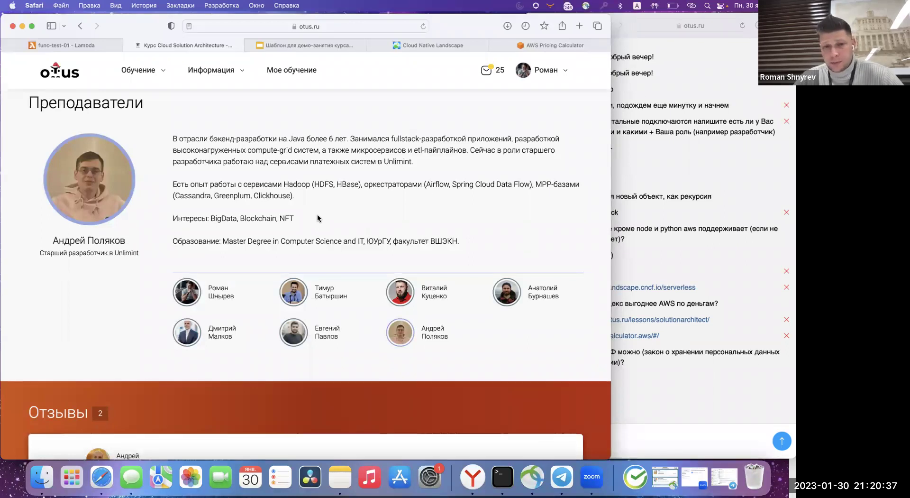
pyautogui.click(391, 298)
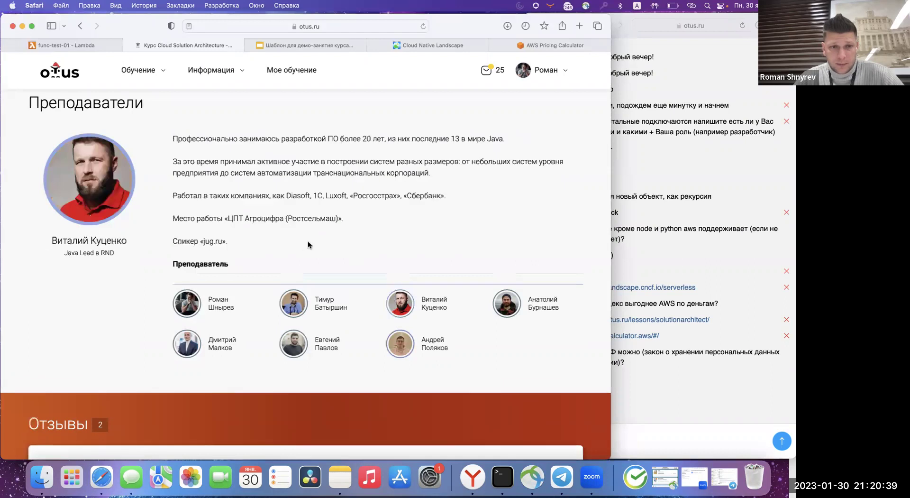